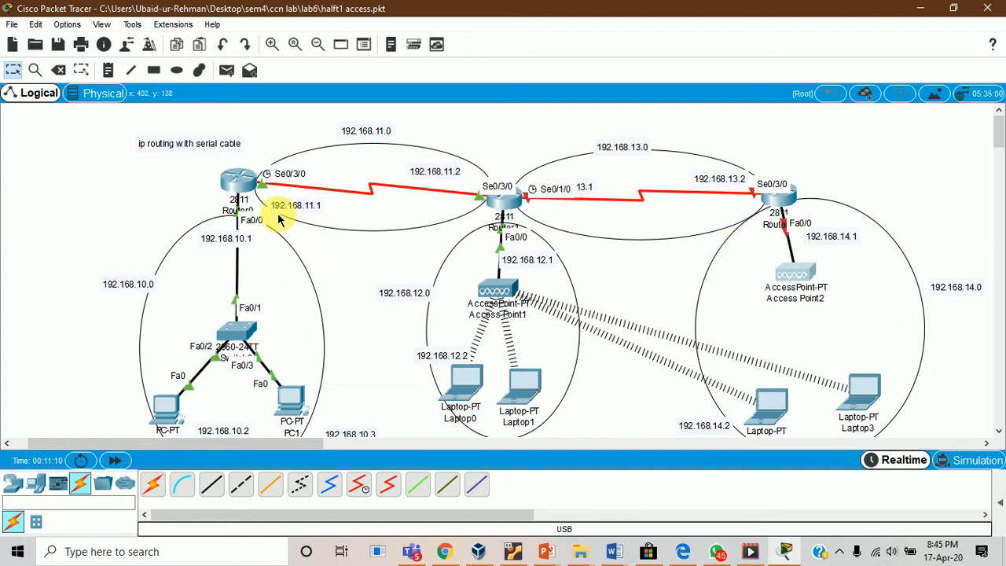
- Open Router2's Config settings and move its window aside to show the topology
{"action": "mouse_move", "coordinate": [235, 183]}
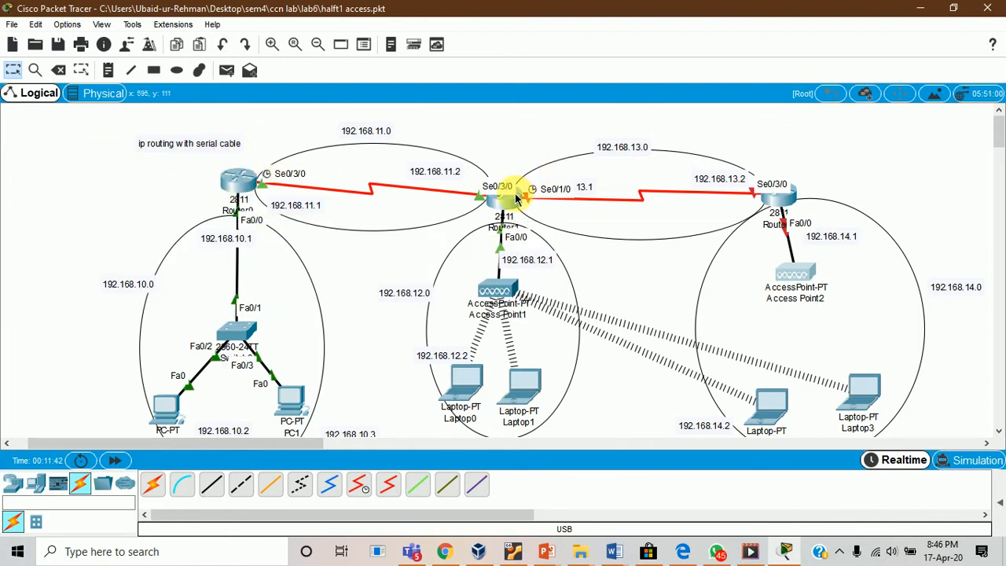
{"action": "mouse_move", "coordinate": [496, 206]}
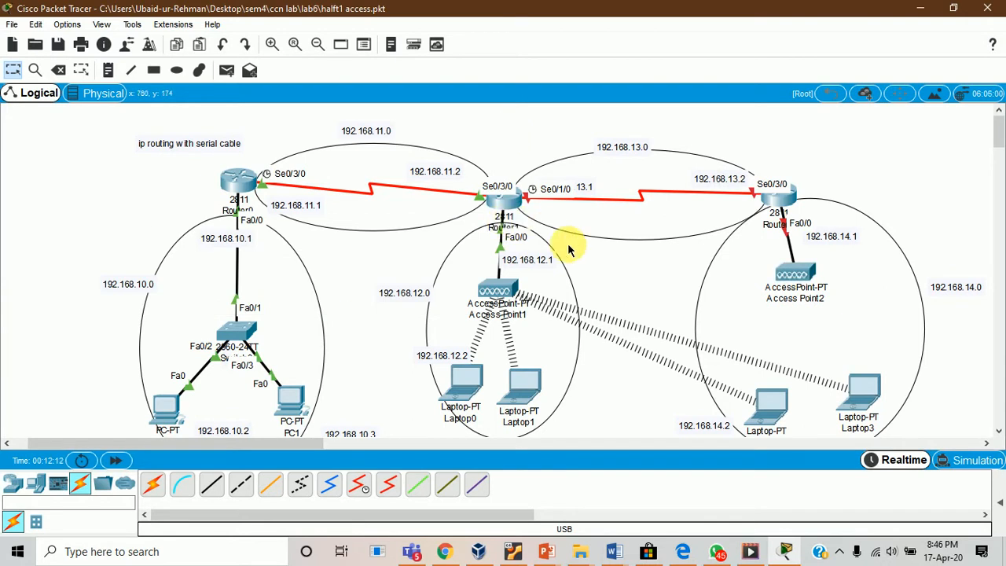
{"action": "left_click", "coordinate": [782, 203]}
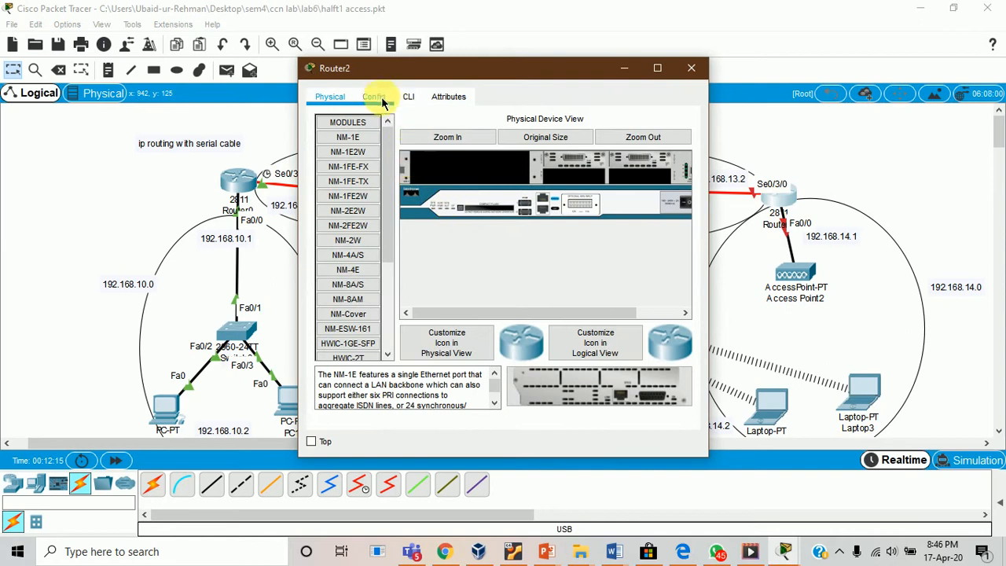
{"action": "left_click", "coordinate": [378, 97]}
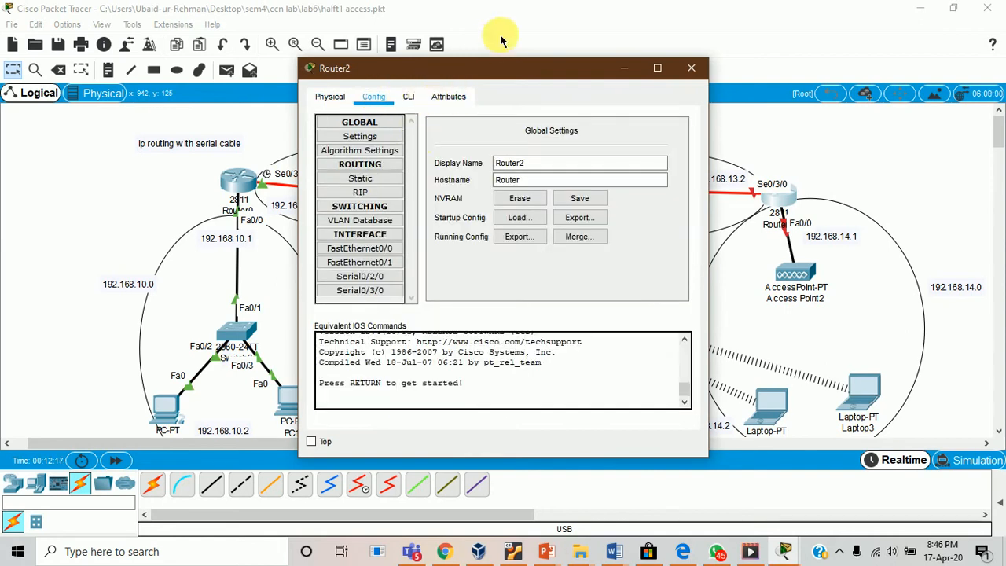
{"action": "left_click_drag", "start_coordinate": [504, 69], "coordinate": [293, 96]}
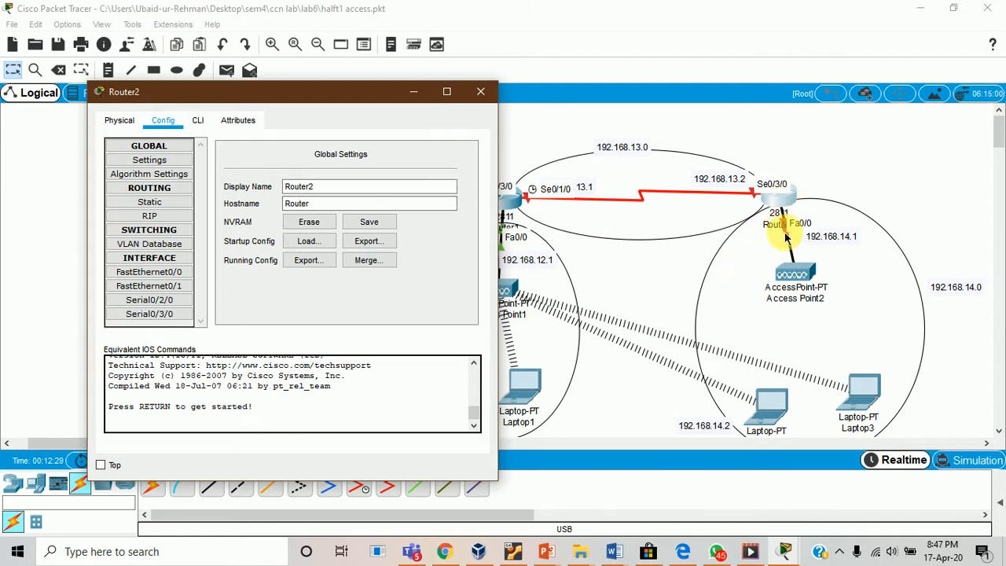
- Nudge Access Point2 slightly lower on the canvas and bring the Router2 window back
{"action": "left_click", "coordinate": [787, 278]}
{"action": "left_click_drag", "start_coordinate": [762, 284], "coordinate": [775, 295]}
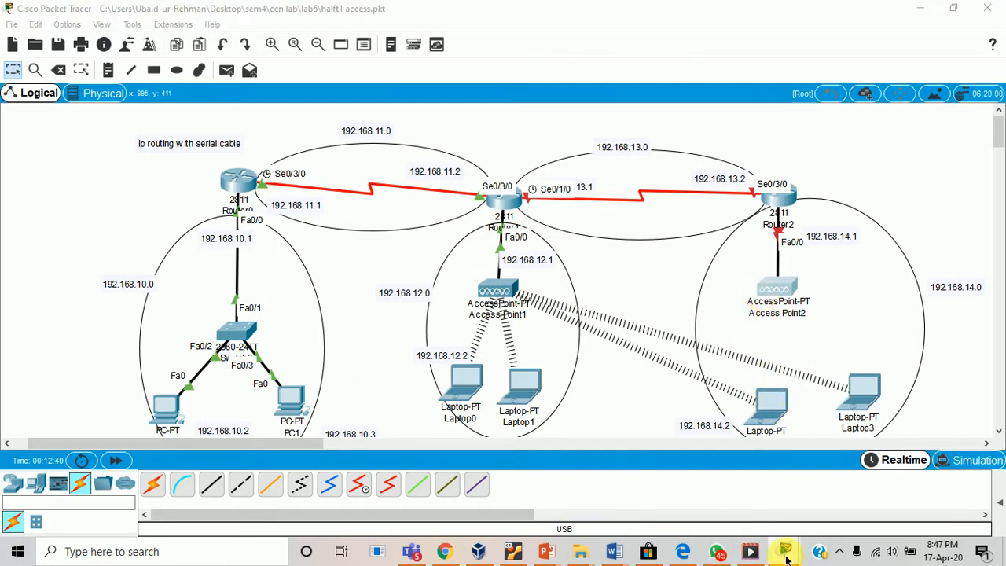
{"action": "mouse_move", "coordinate": [784, 555]}
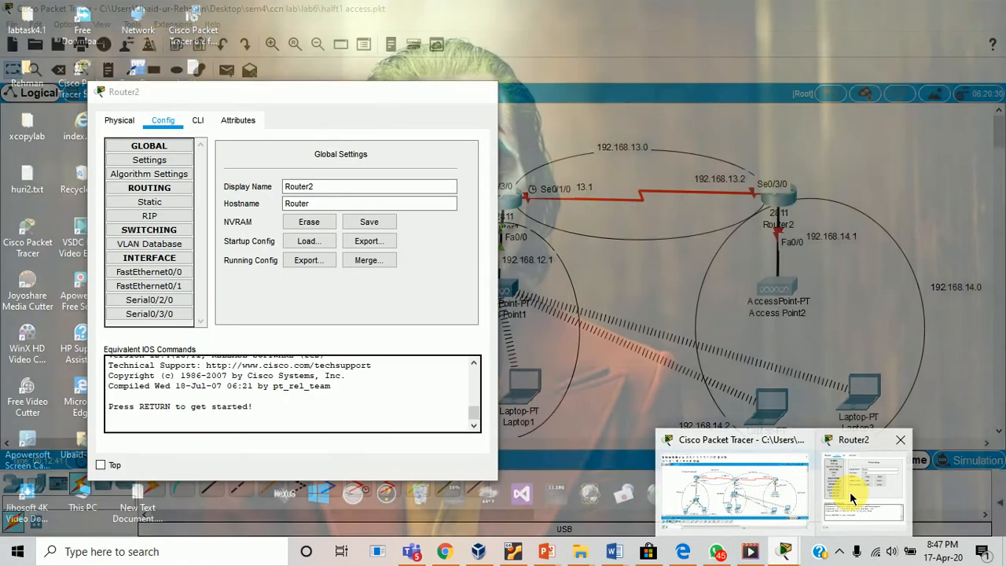
{"action": "left_click", "coordinate": [850, 491]}
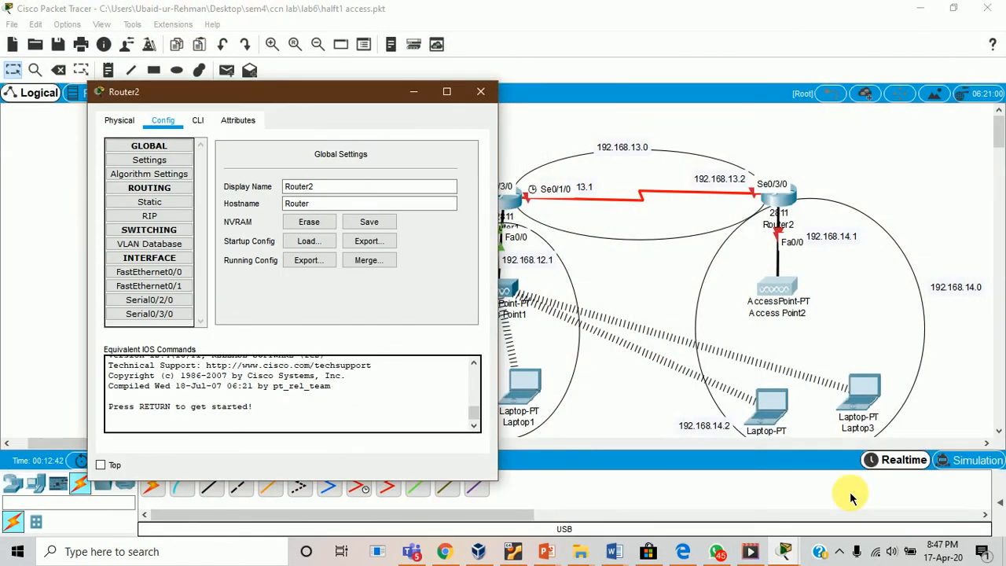
- Set Router2's FastEthernet0/0 to 192.168.14.1/255.255.255.0, turn the port on, and close the window
{"action": "left_click", "coordinate": [143, 273]}
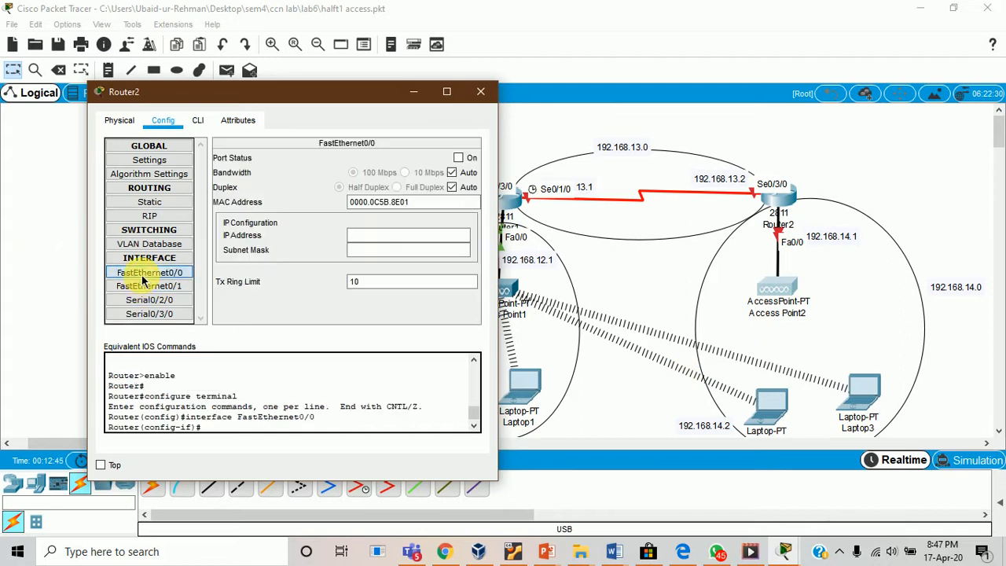
{"action": "left_click", "coordinate": [388, 239]}
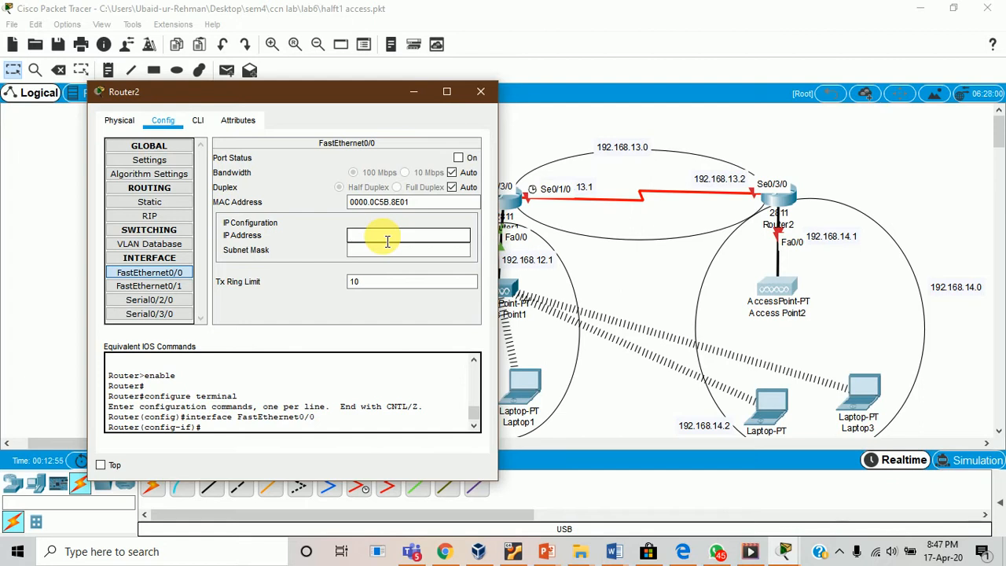
{"action": "type", "text": "192.168.14.1"}
{"action": "left_click", "coordinate": [394, 253]}
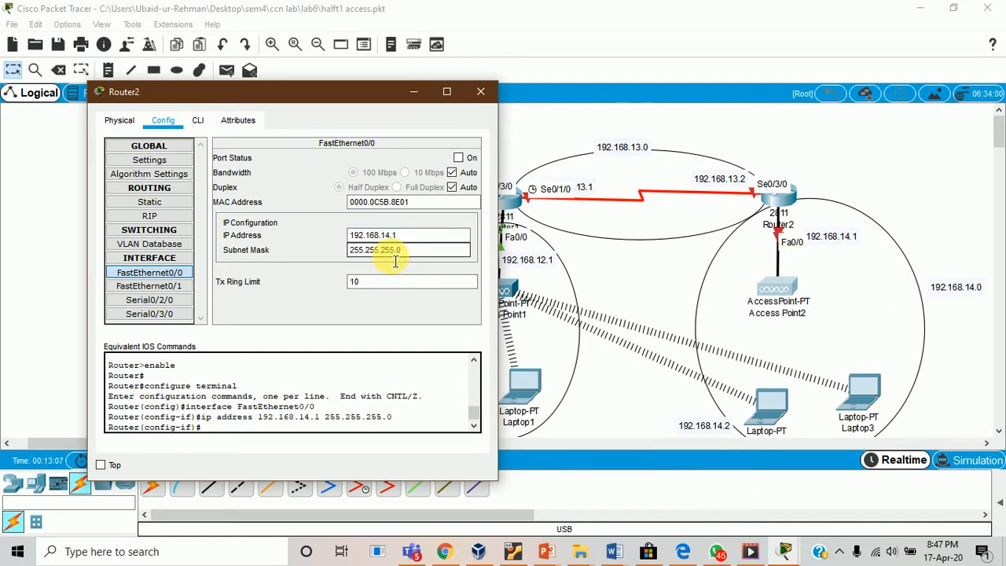
{"action": "left_click", "coordinate": [459, 159]}
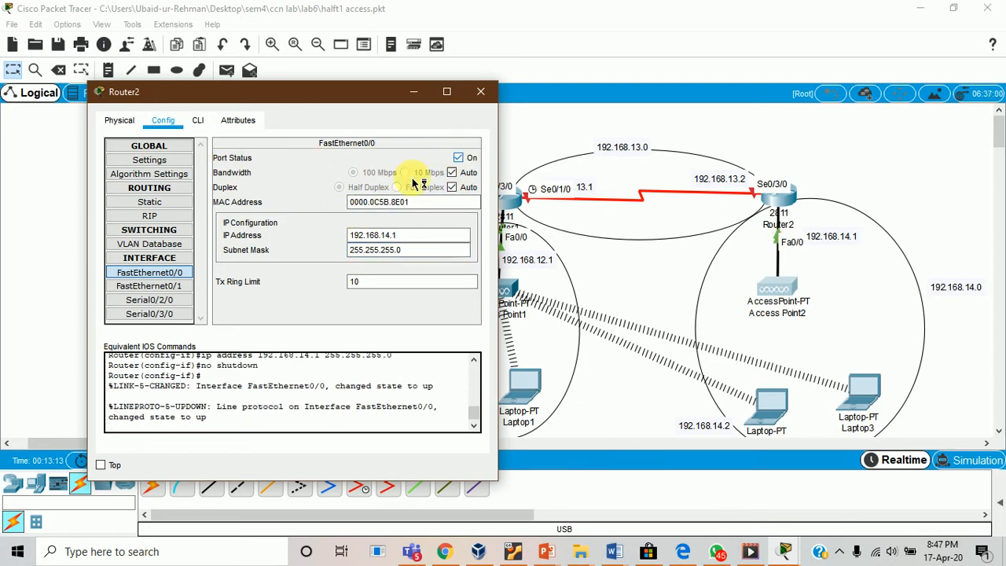
{"action": "left_click", "coordinate": [198, 122]}
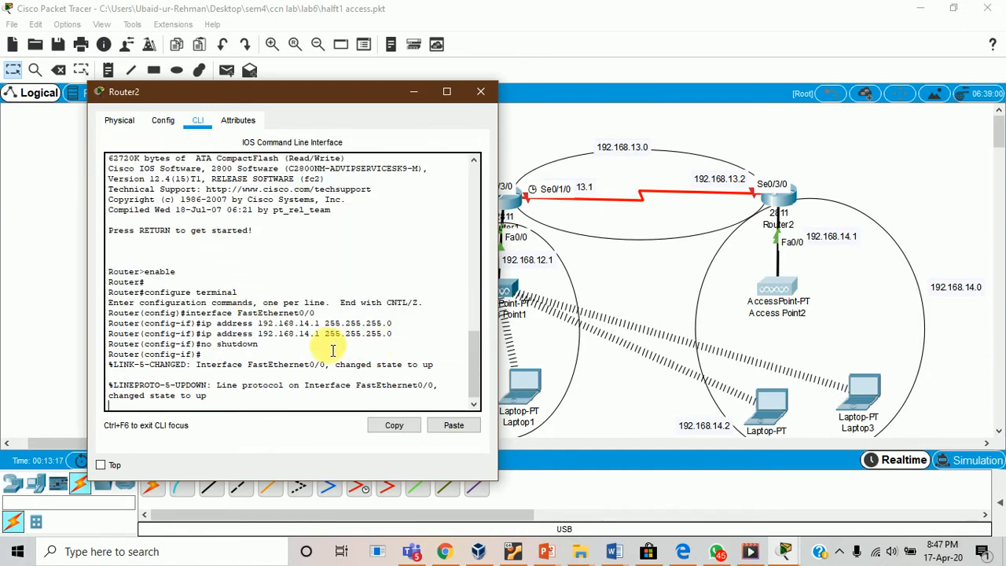
{"action": "left_click", "coordinate": [475, 98]}
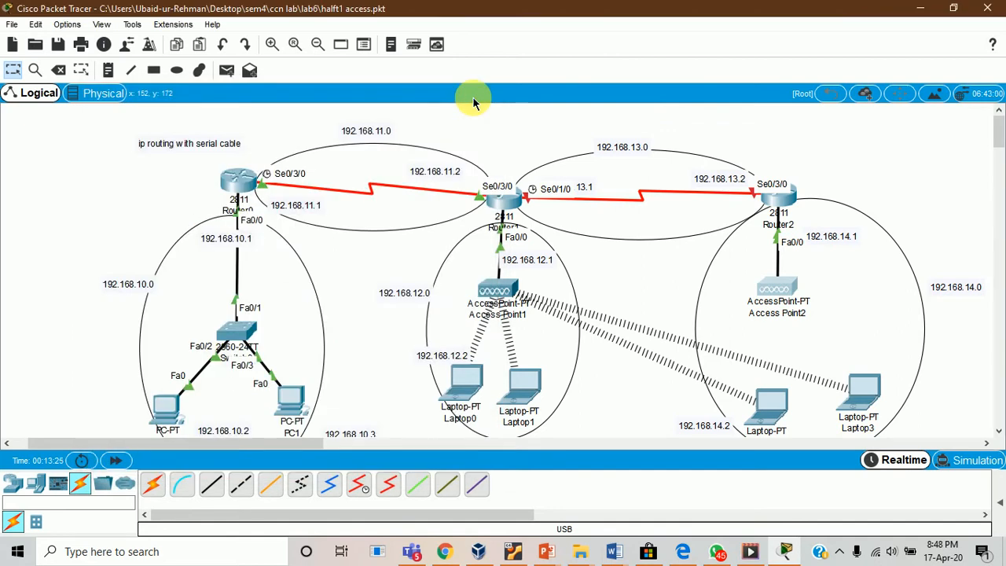
- Give Router2's Serial0/3/0 IP 192.168.13.2 with mask 255.255.255.0 and turn the port on
{"action": "left_click", "coordinate": [776, 203]}
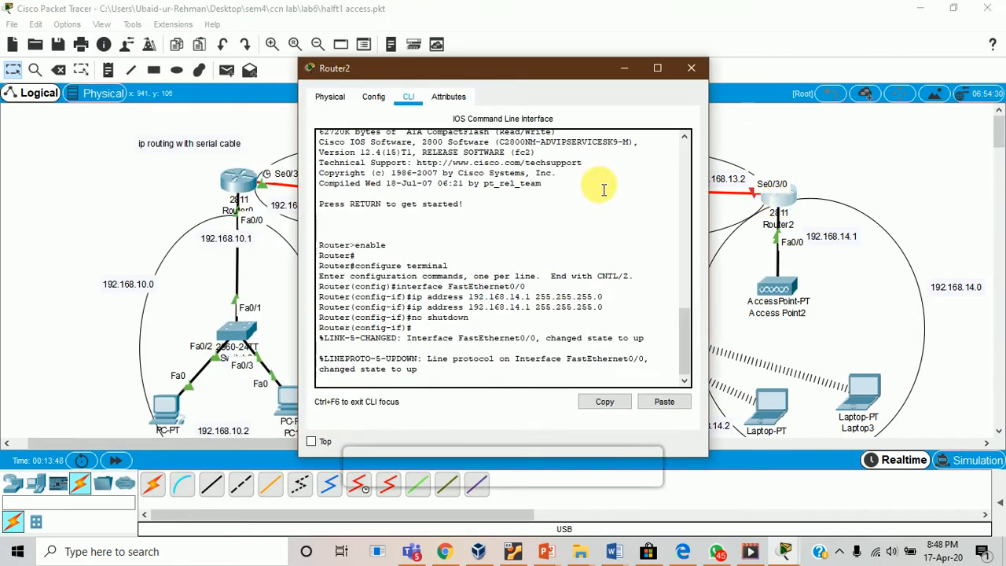
{"action": "left_click", "coordinate": [371, 105]}
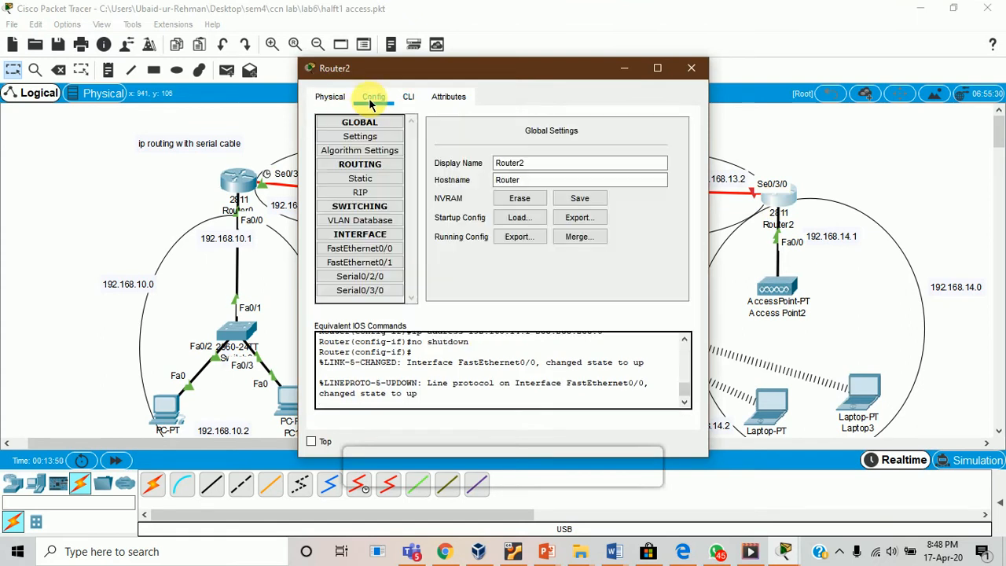
{"action": "left_click_drag", "start_coordinate": [417, 73], "coordinate": [147, 84]}
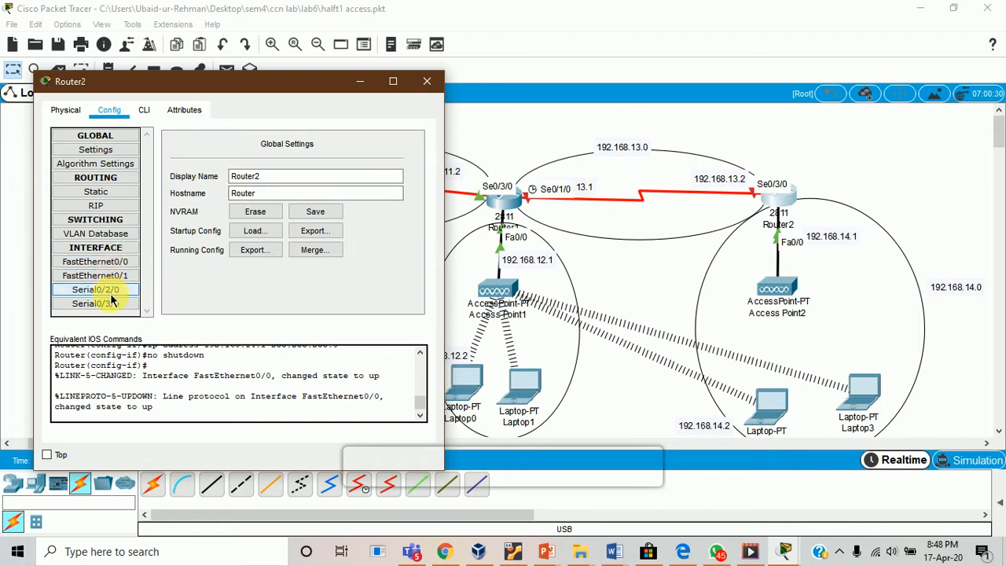
{"action": "left_click", "coordinate": [96, 303]}
{"action": "left_click", "coordinate": [327, 210]}
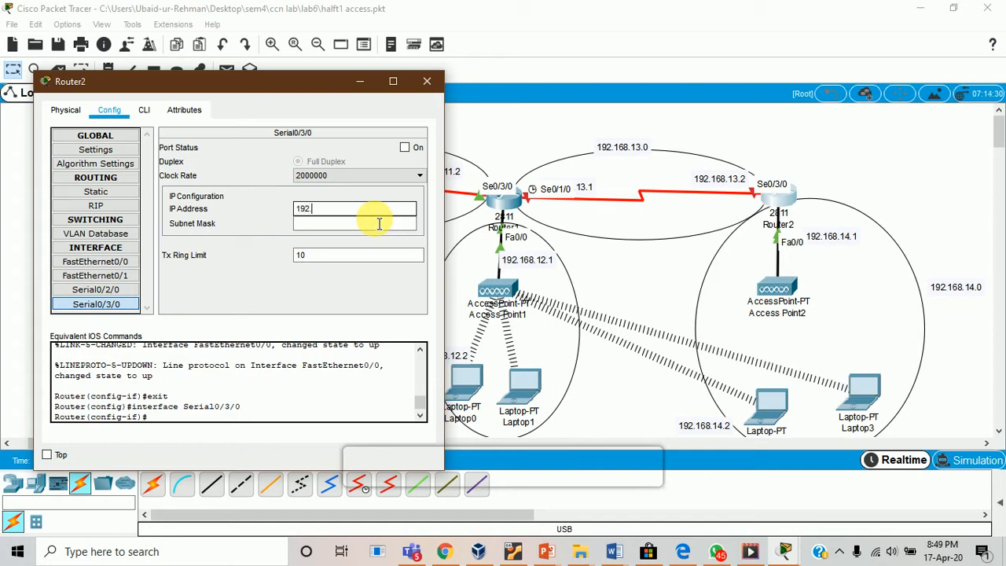
{"action": "type", "text": "68.13.2"}
{"action": "left_click", "coordinate": [356, 229]}
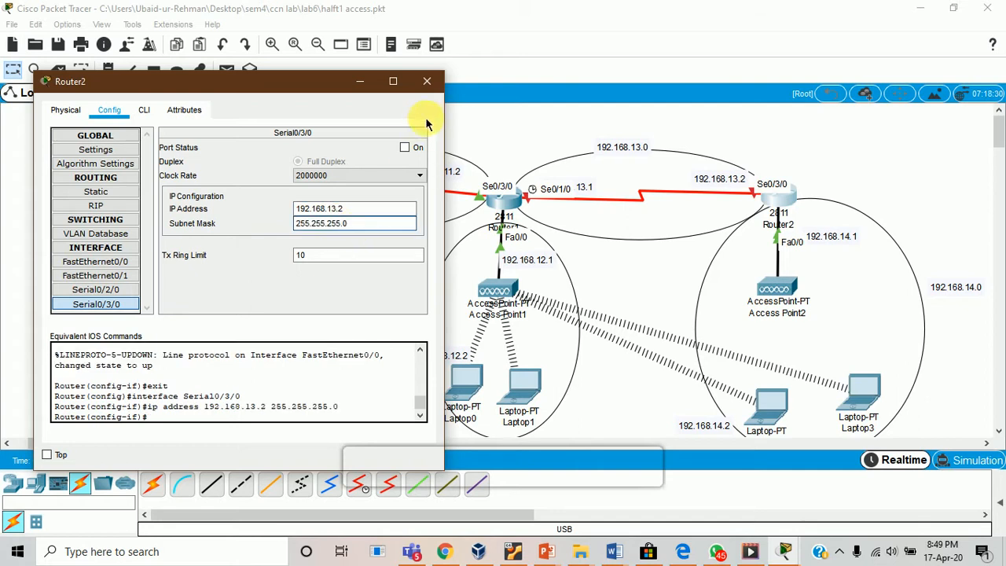
{"action": "left_click", "coordinate": [404, 149]}
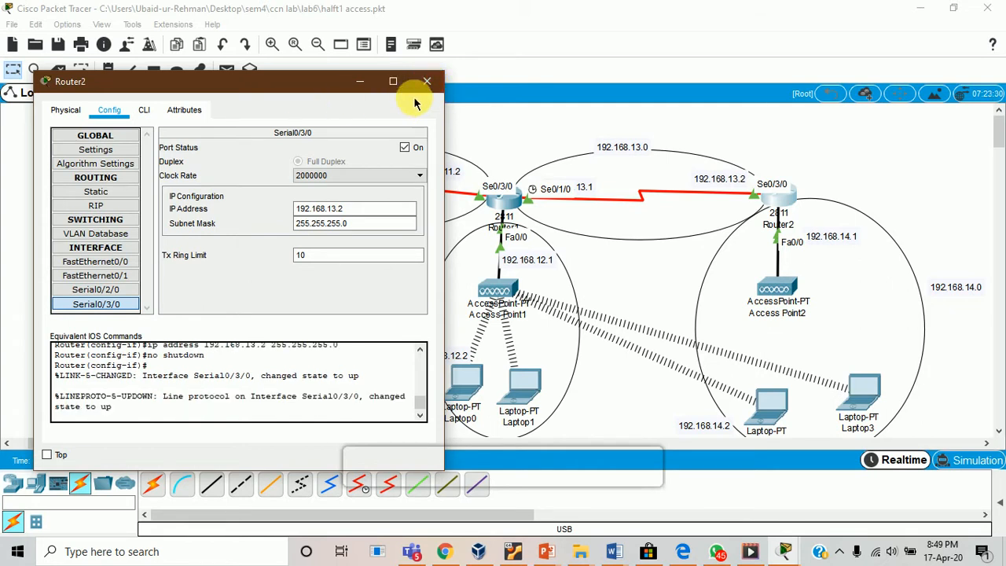
{"action": "left_click", "coordinate": [428, 81]}
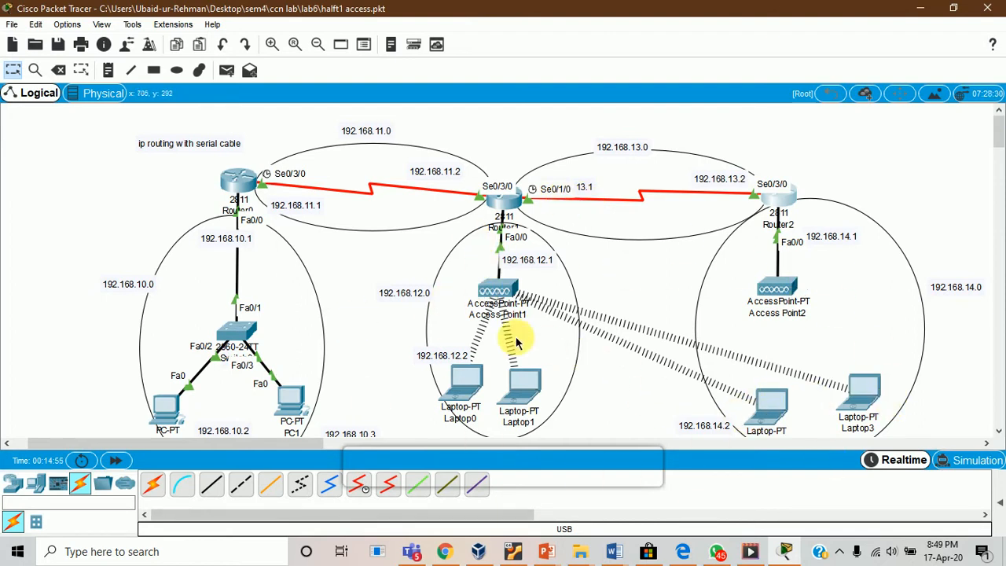
- Set Access Point1's Port 0 bandwidth to automatic in its Config settings
{"action": "mouse_move", "coordinate": [490, 295]}
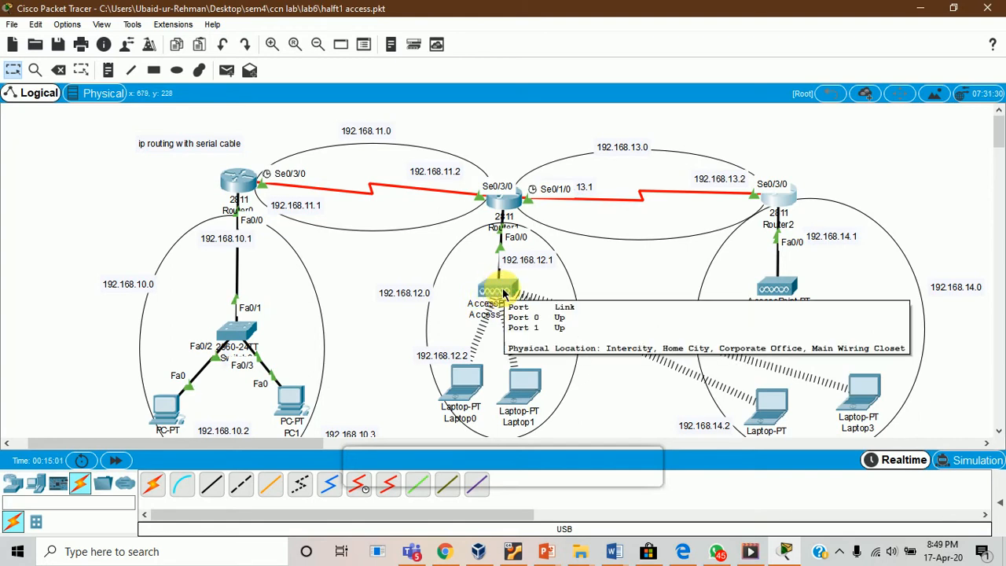
{"action": "left_click", "coordinate": [498, 291]}
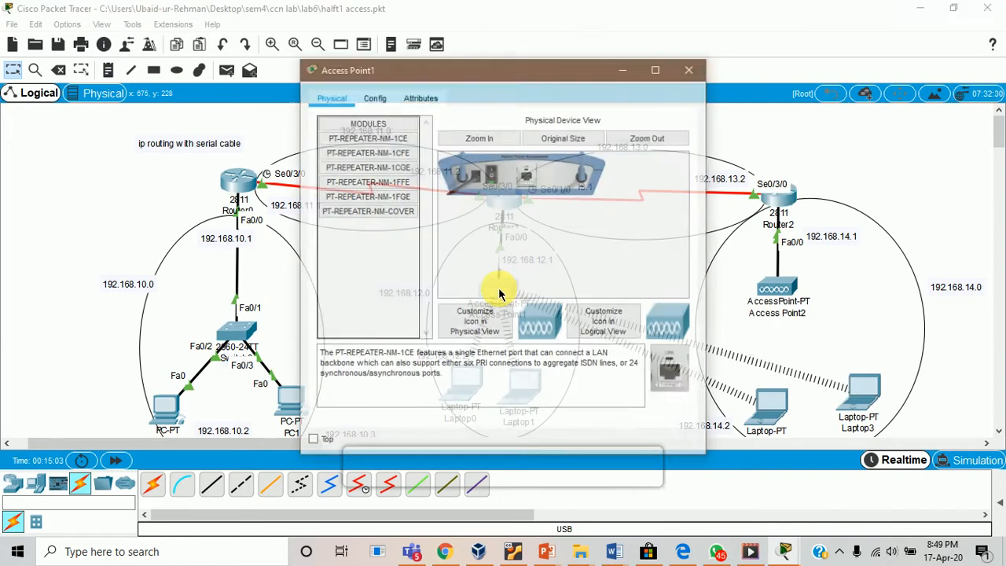
{"action": "left_click", "coordinate": [364, 98]}
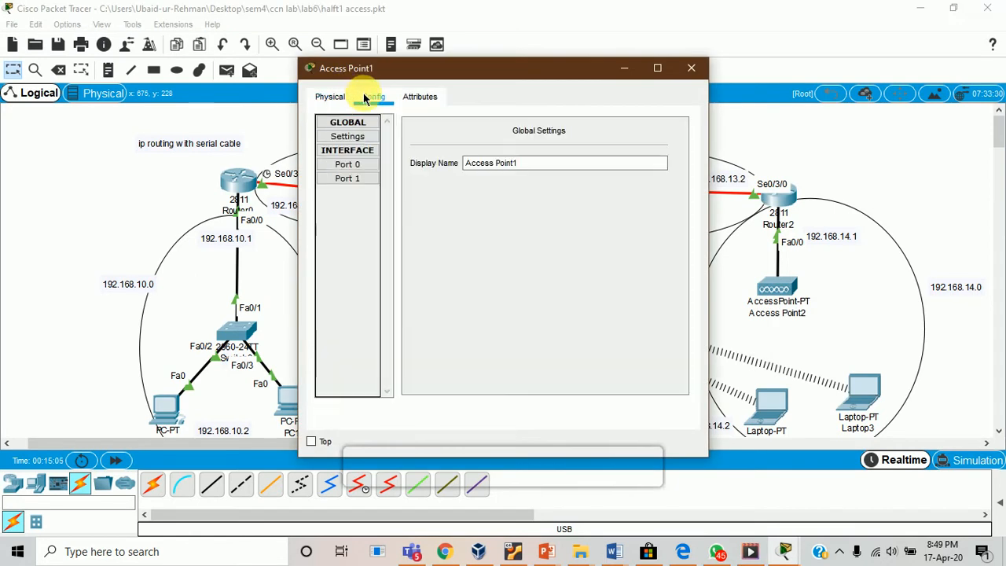
{"action": "left_click", "coordinate": [356, 165]}
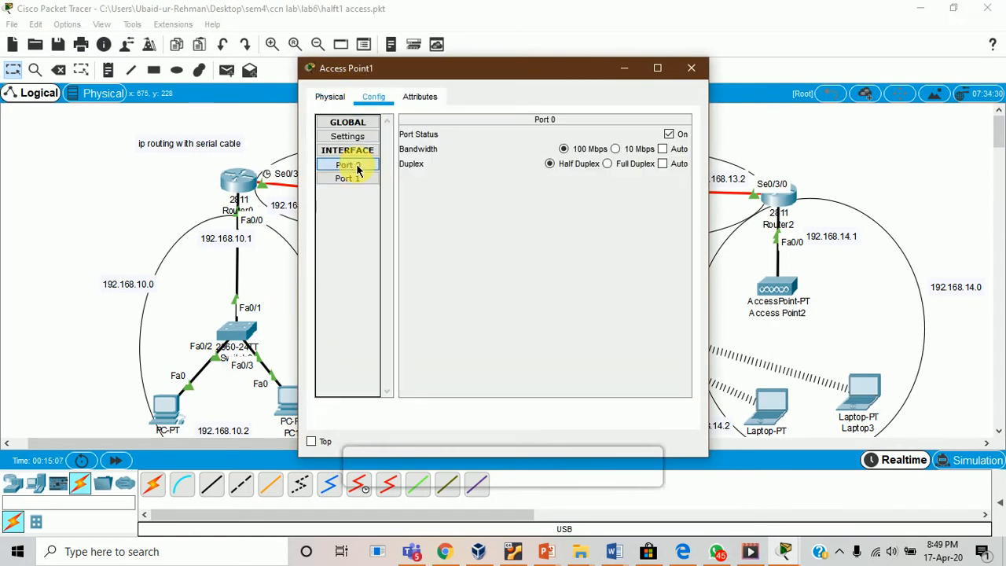
{"action": "left_click", "coordinate": [663, 149]}
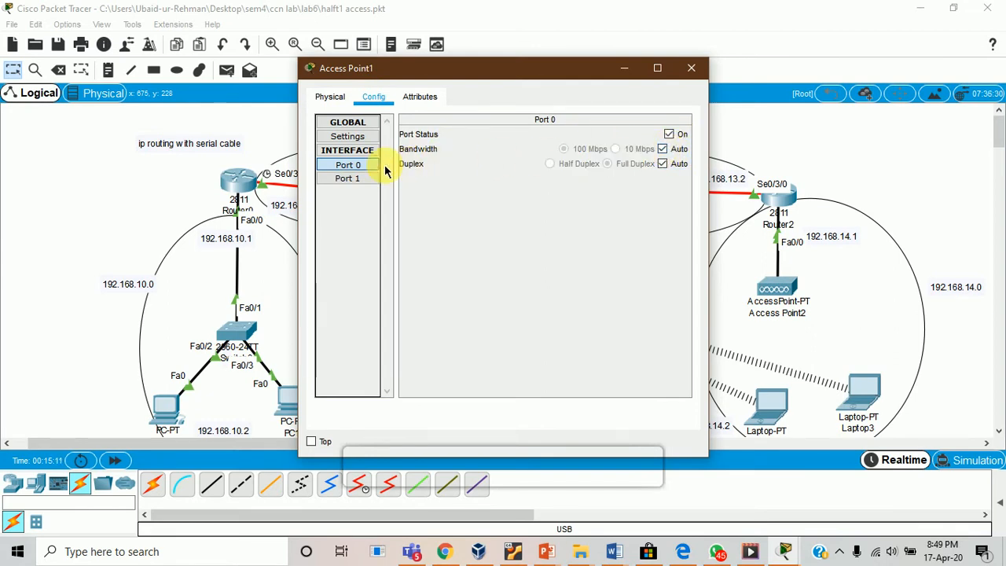
- Rename Port 1's SSID to mickey, secure it with a 10-digit WEP key, and close
{"action": "left_click", "coordinate": [360, 178]}
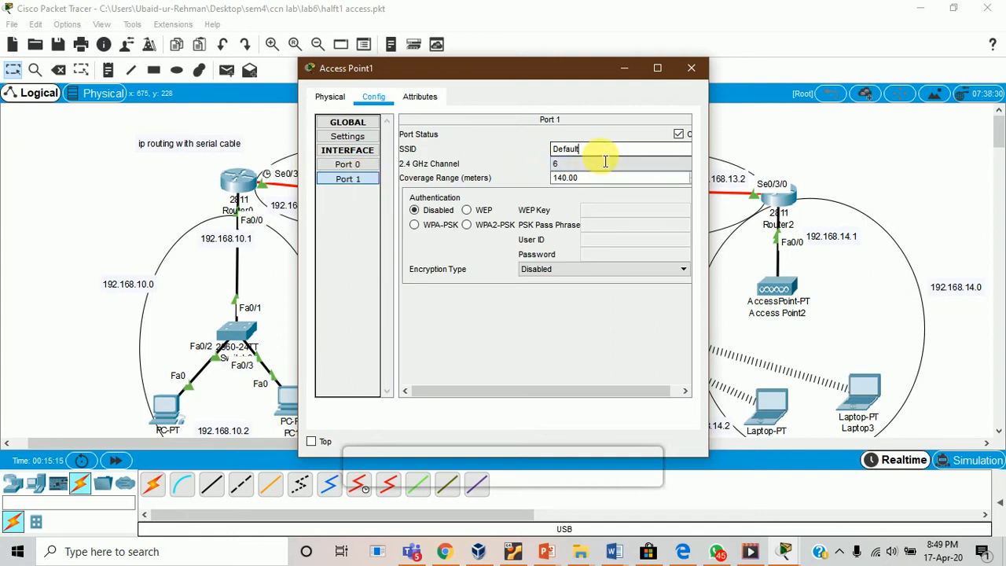
{"action": "key", "text": "BackSpace"}
{"action": "key", "text": "BackSpace"}
{"action": "key", "text": "BackSpace"}
{"action": "key", "text": "BackSpace"}
{"action": "key", "text": "BackSpace"}
{"action": "key", "text": "BackSpace"}
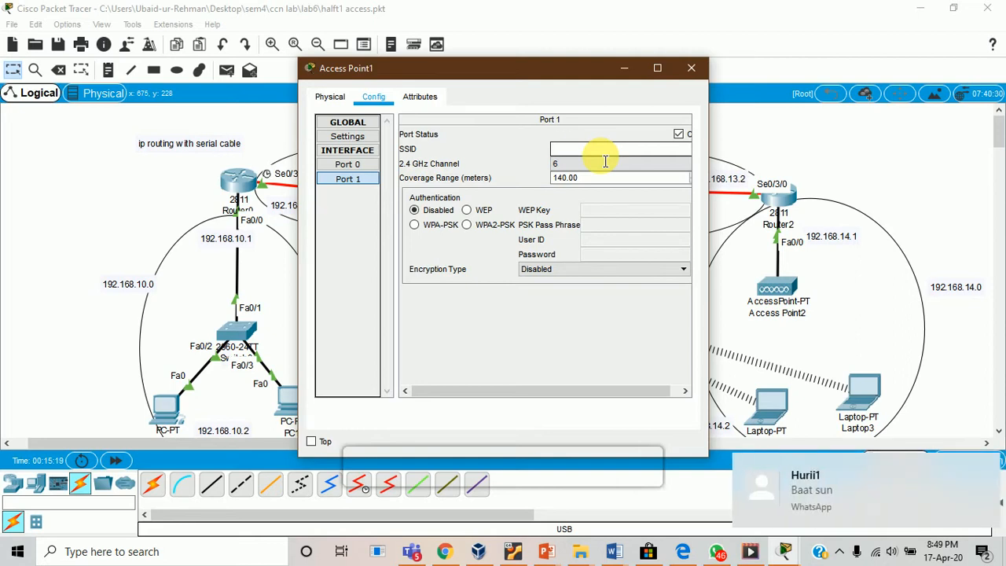
{"action": "type", "text": "mick"}
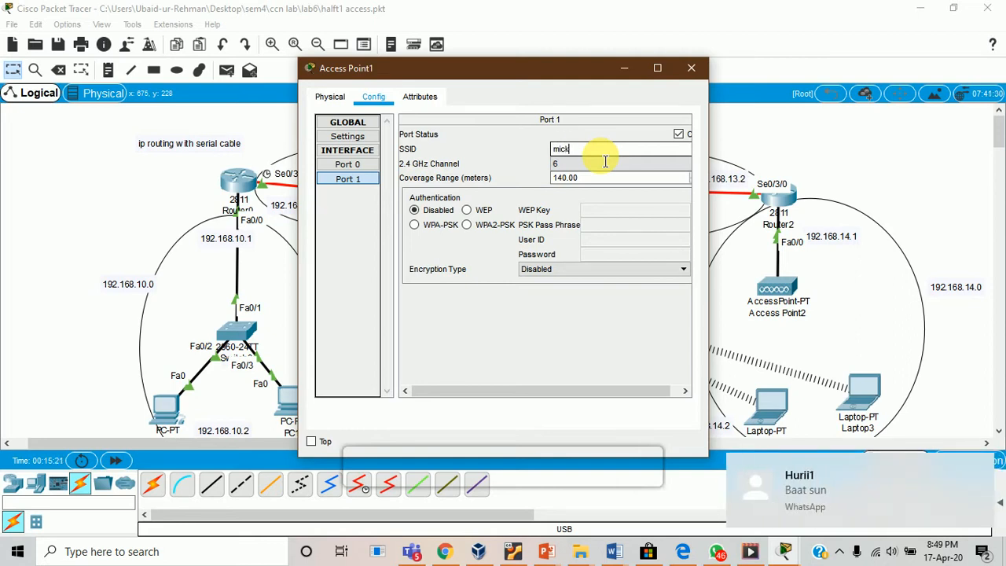
{"action": "type", "text": "ey"}
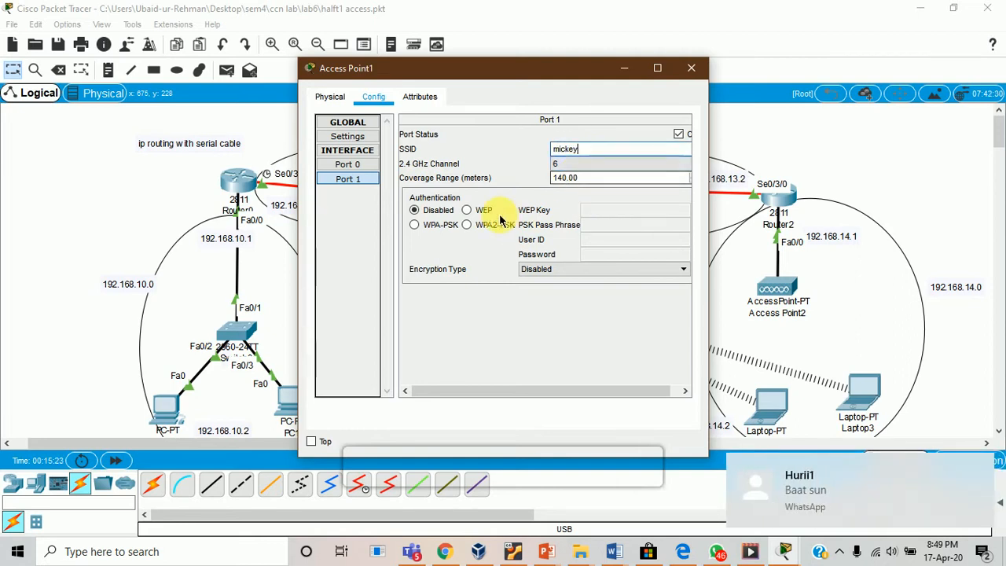
{"action": "left_click", "coordinate": [467, 211]}
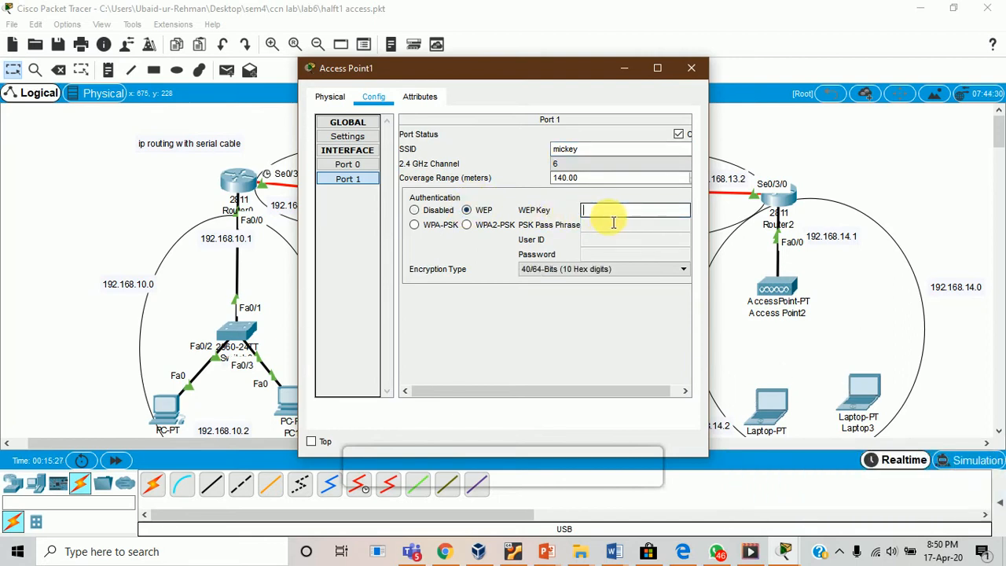
{"action": "type", "text": "1234"}
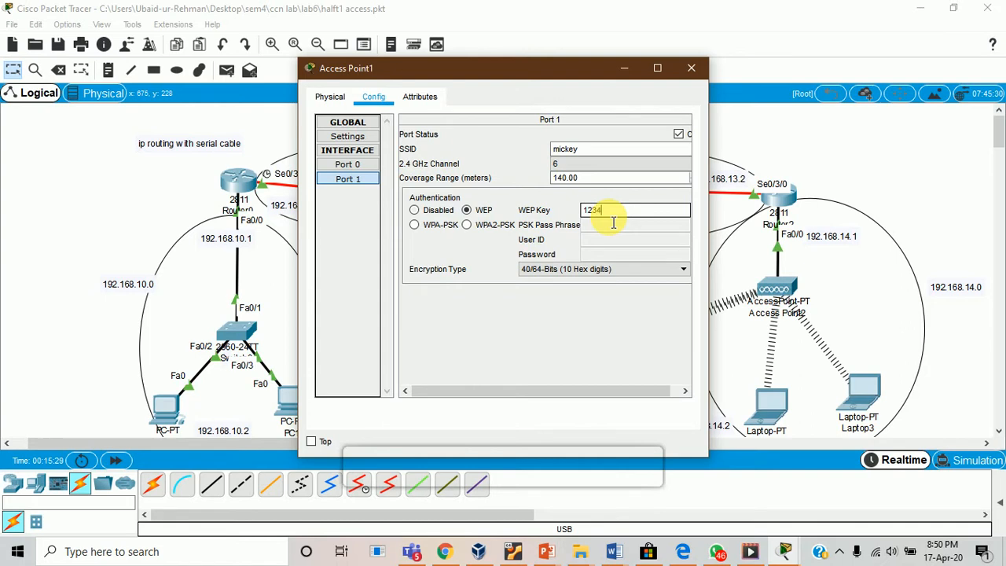
{"action": "type", "text": "567890"}
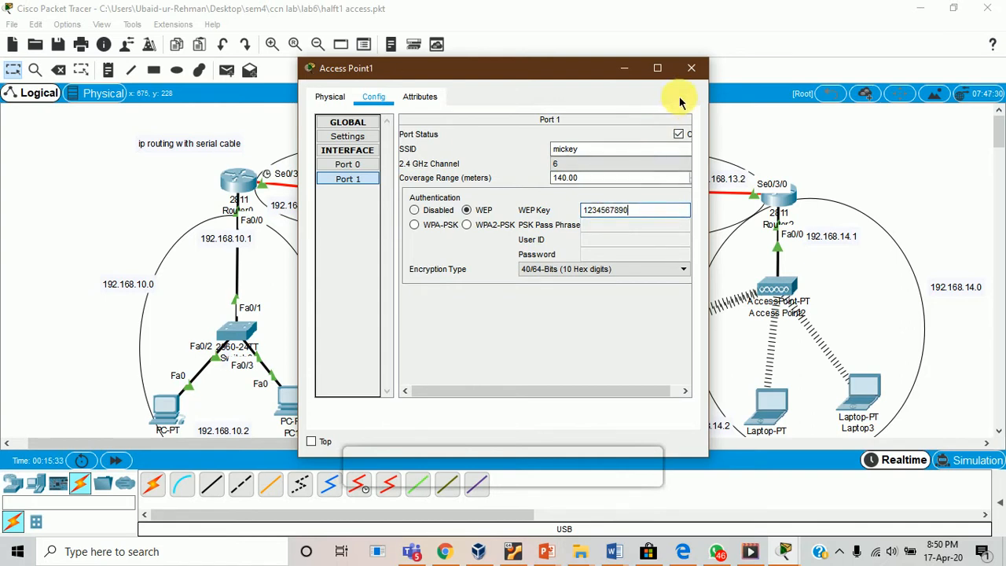
{"action": "left_click", "coordinate": [689, 70]}
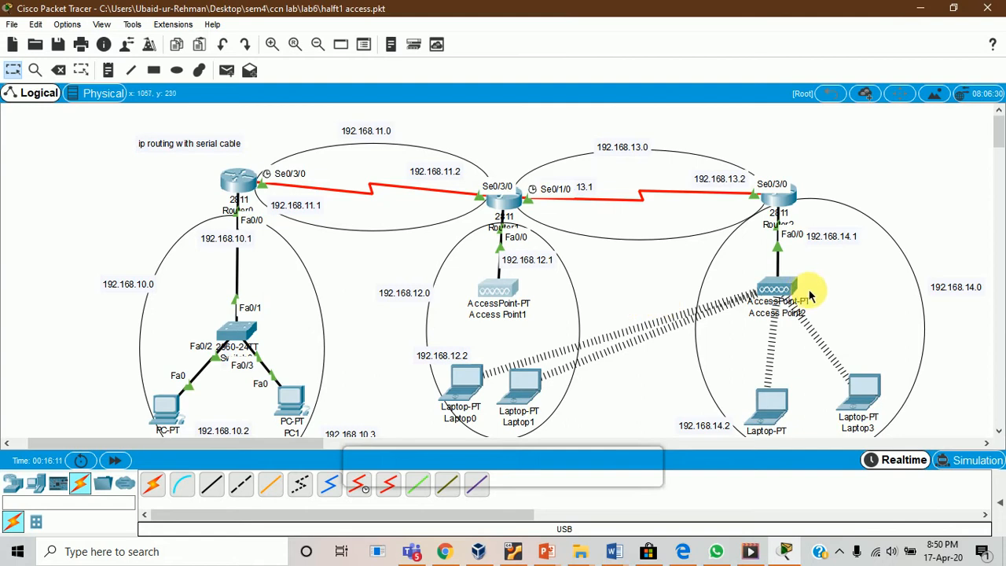
- Set Access Point2's Port 0 to automatic bandwidth and duplex
{"action": "left_click", "coordinate": [777, 292]}
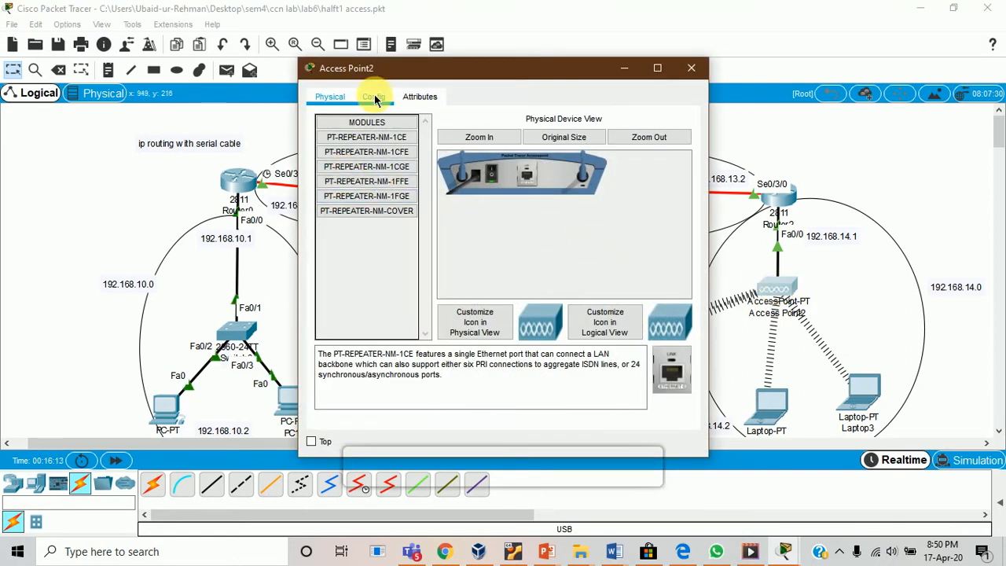
{"action": "left_click", "coordinate": [377, 97]}
{"action": "left_click", "coordinate": [349, 164]}
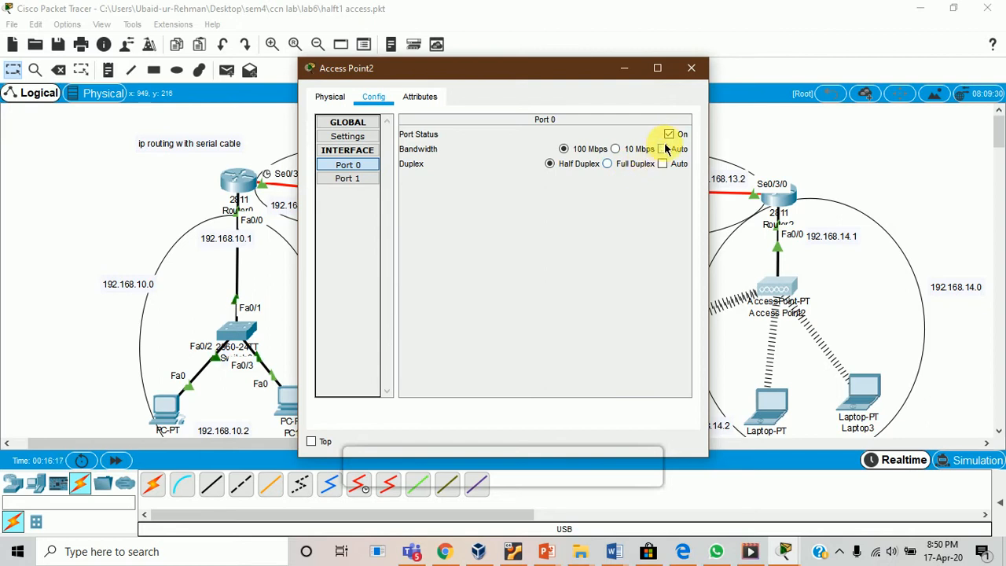
{"action": "left_click", "coordinate": [663, 149]}
- Rename Port 1's SSID from Default to pro, choose WEP, enter the key, and close
{"action": "left_click", "coordinate": [349, 178]}
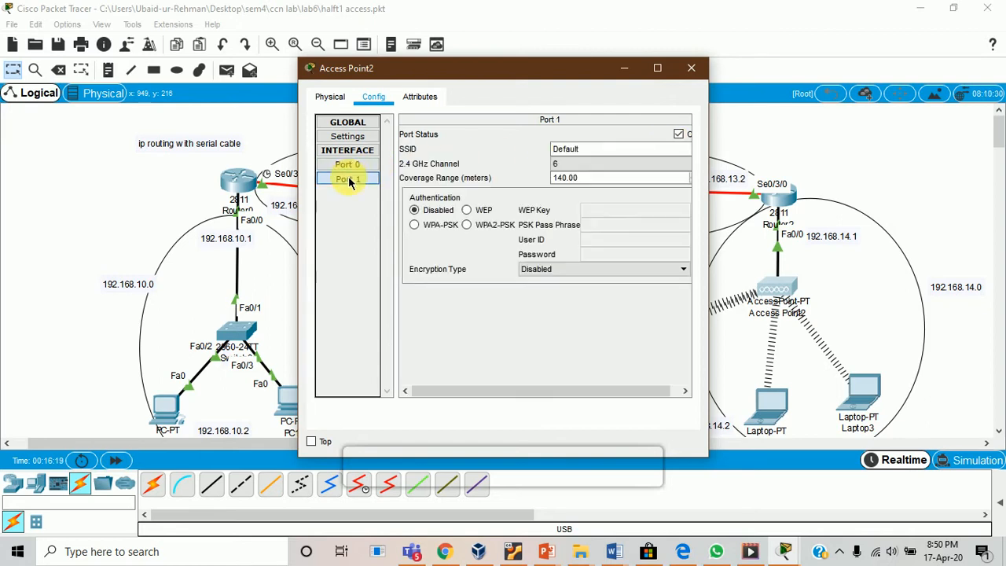
{"action": "left_click", "coordinate": [613, 155]}
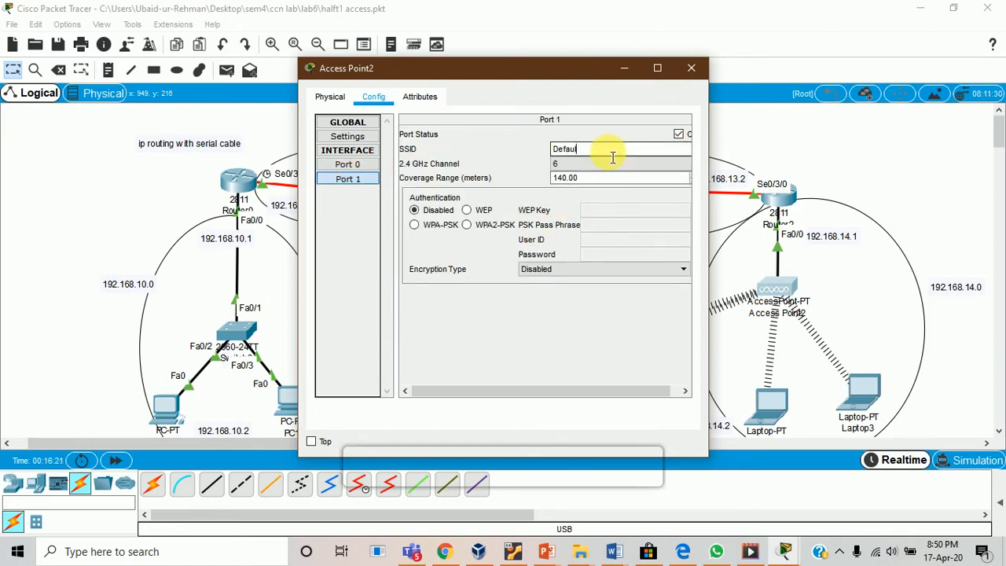
{"action": "key", "text": "BackSpace"}
{"action": "key", "text": "BackSpace"}
{"action": "key", "text": "BackSpace"}
{"action": "key", "text": "BackSpace"}
{"action": "key", "text": "BackSpace"}
{"action": "type", "text": "pro"}
{"action": "left_click", "coordinate": [466, 211]}
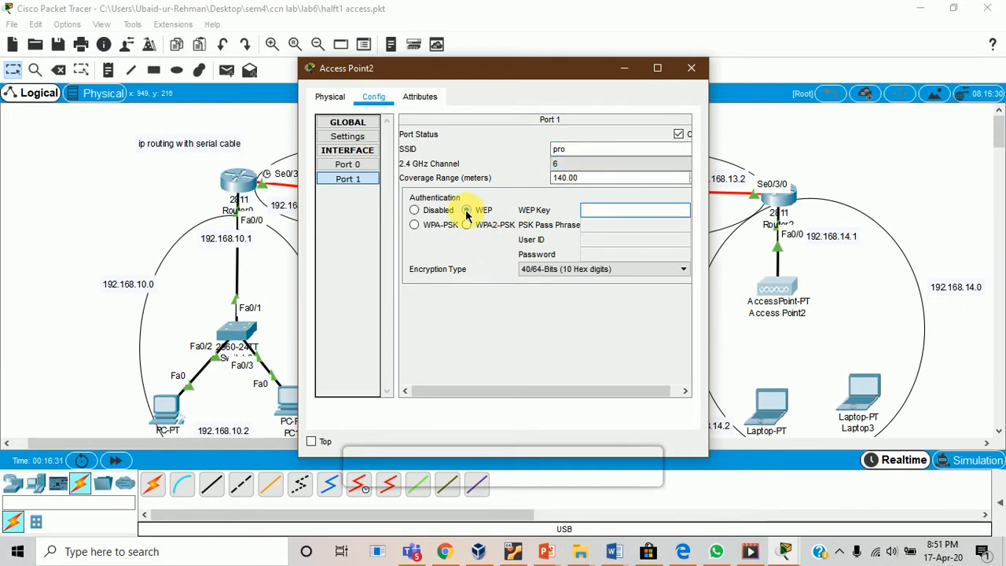
{"action": "left_click", "coordinate": [612, 218]}
{"action": "type", "text": "12"}
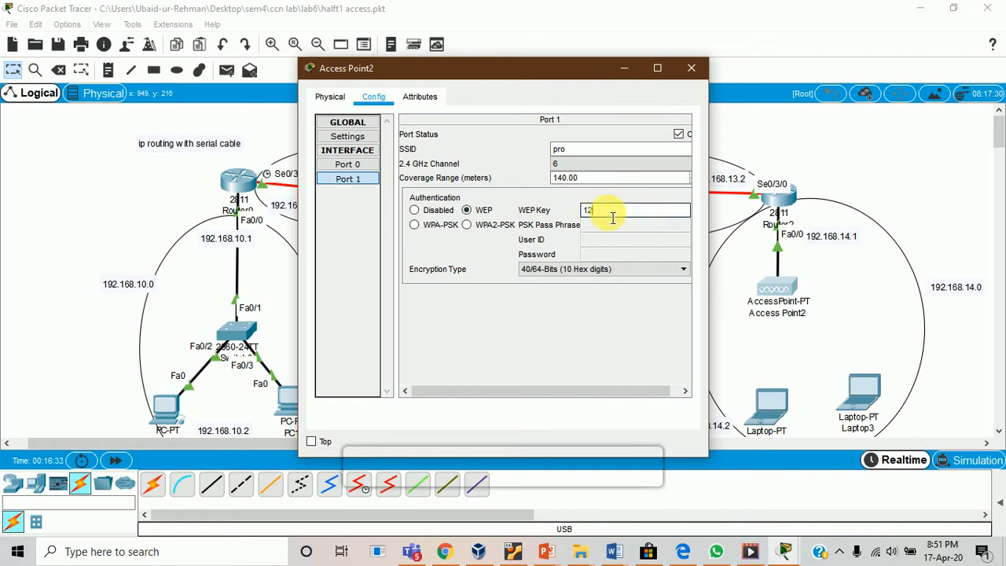
{"action": "type", "text": "34567890"}
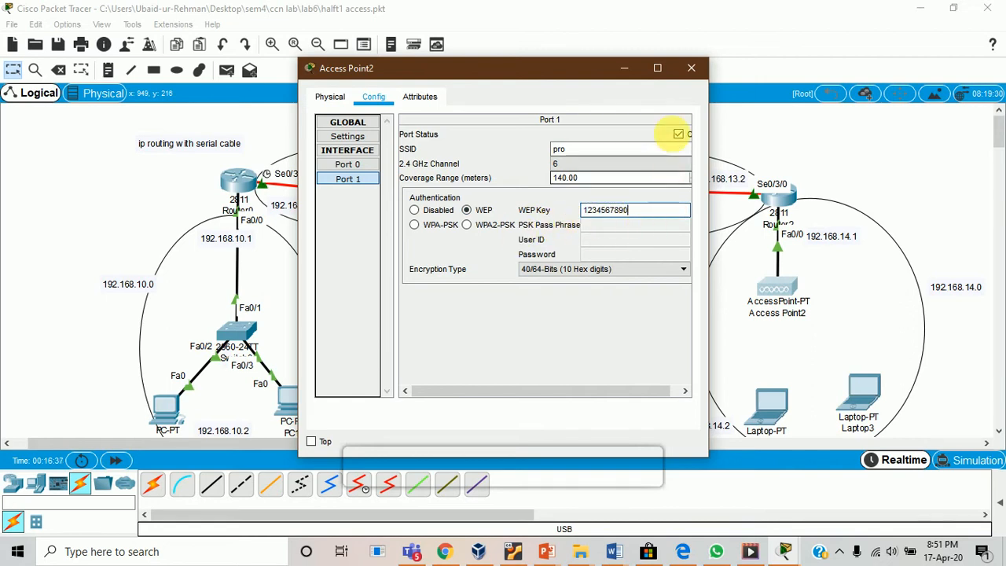
{"action": "left_click", "coordinate": [692, 67]}
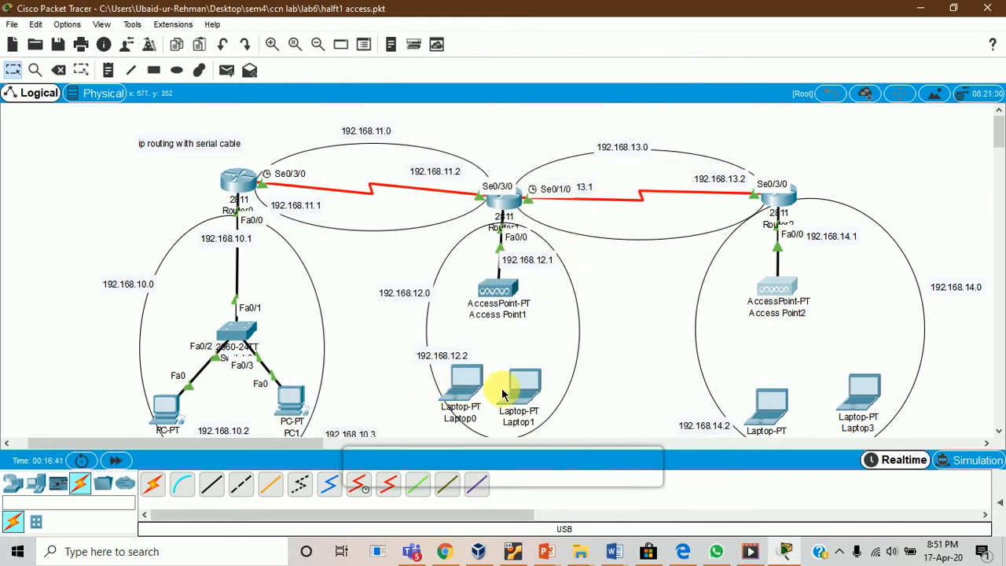
{"action": "mouse_move", "coordinate": [523, 395]}
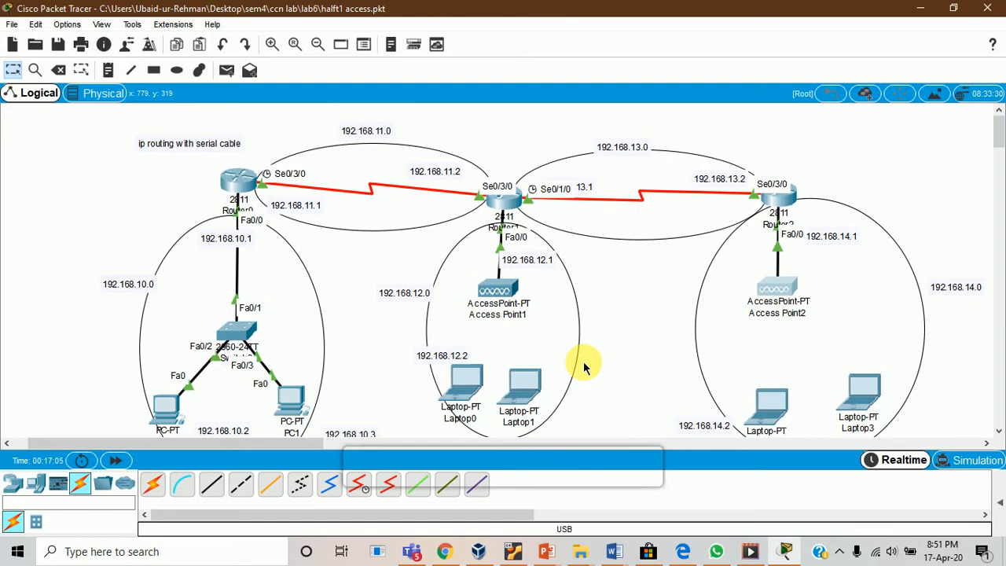
- Open Laptop0's Config settings and look over its wireless interface page
{"action": "left_click", "coordinate": [462, 384]}
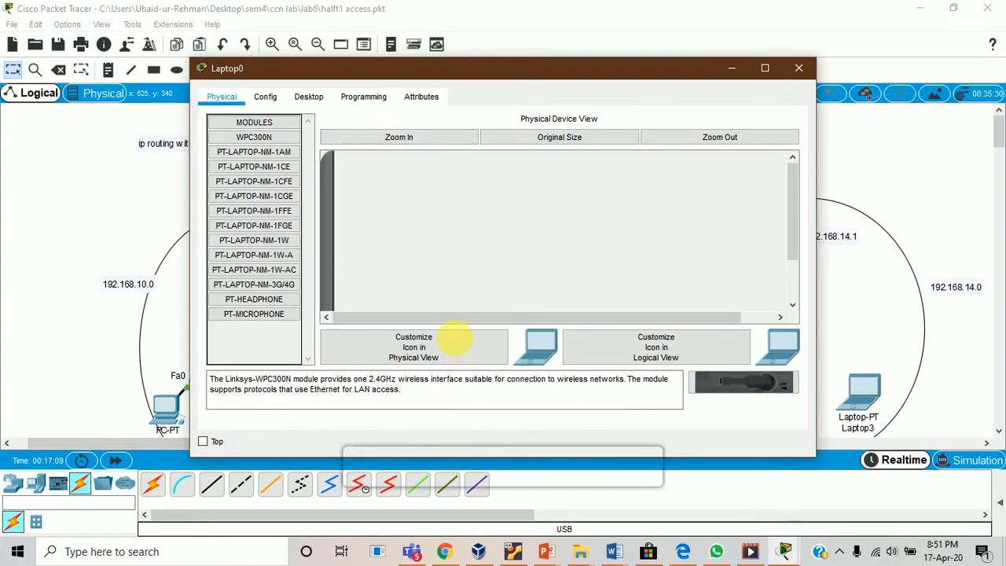
{"action": "left_click", "coordinate": [265, 95]}
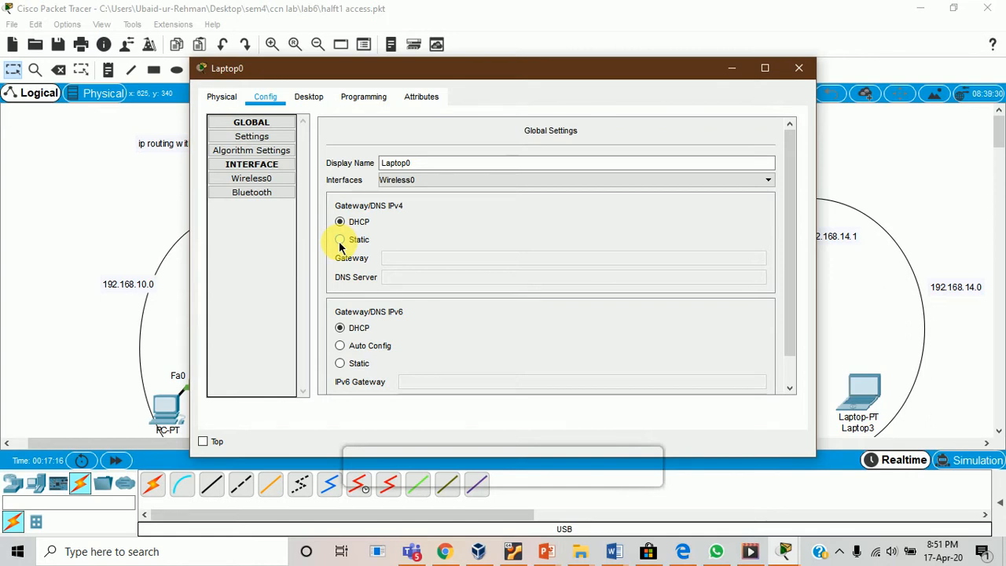
{"action": "left_click", "coordinate": [260, 177]}
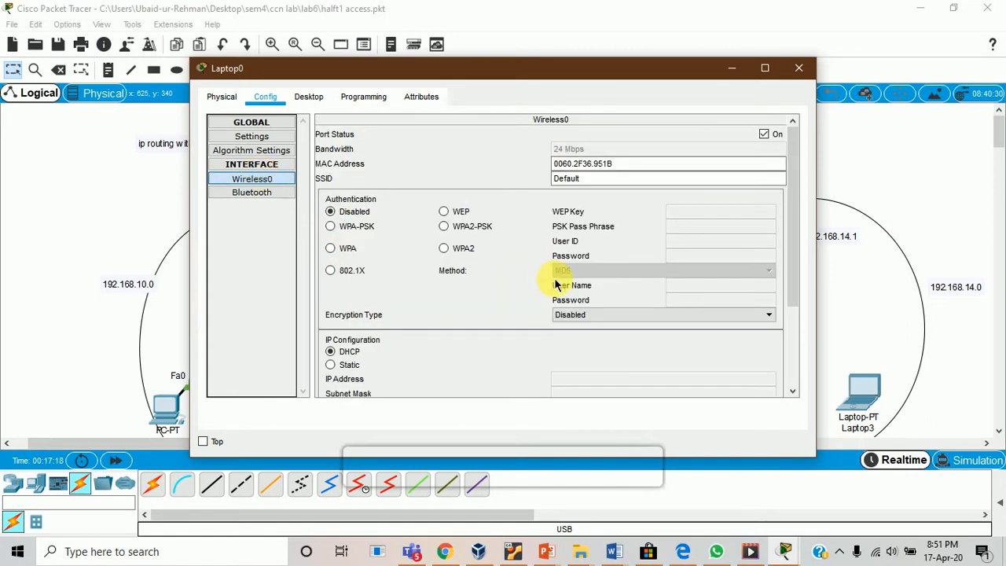
{"action": "scroll", "coordinate": [555, 285], "scroll_direction": "down", "scroll_amount": 3}
{"action": "scroll", "coordinate": [554, 285], "scroll_direction": "up", "scroll_amount": 3}
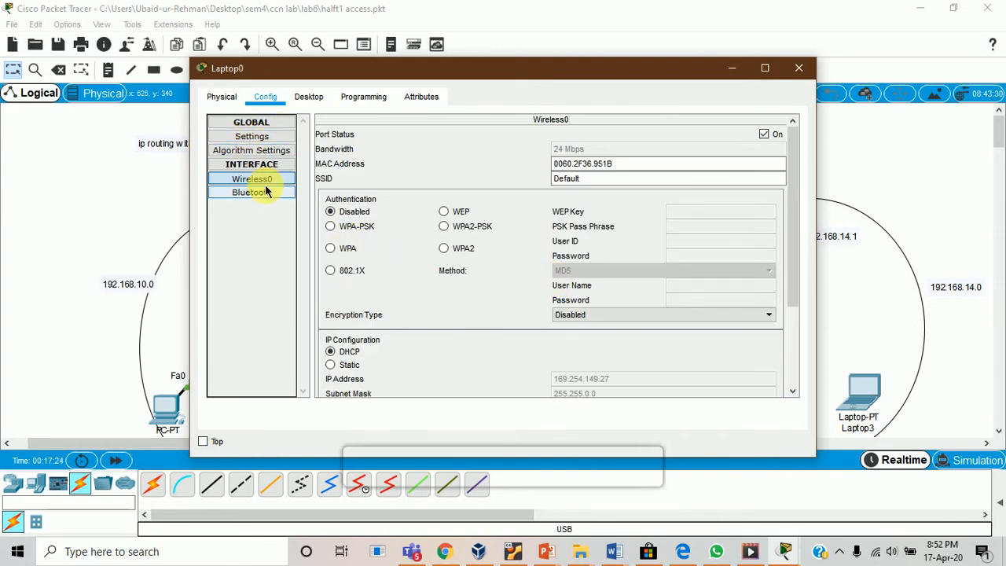
{"action": "scroll", "coordinate": [565, 354], "scroll_direction": "down", "scroll_amount": 3}
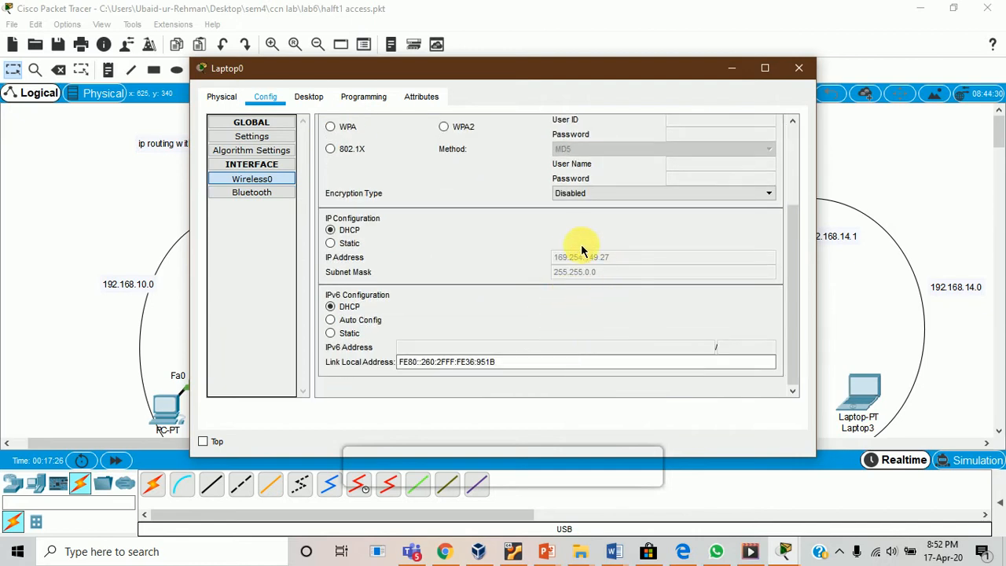
{"action": "scroll", "coordinate": [575, 241], "scroll_direction": "up", "scroll_amount": 1}
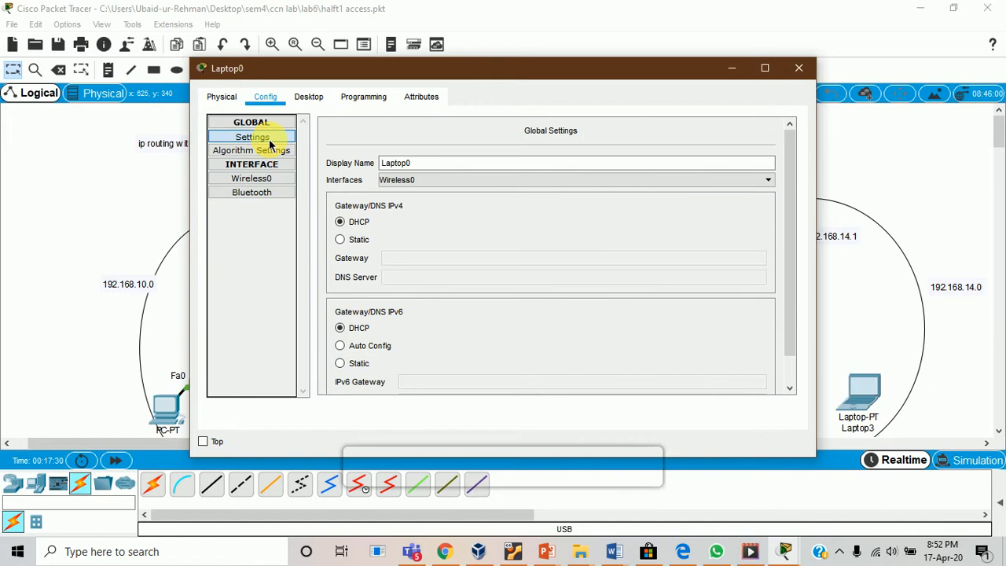
- Switch Laptop0's IPv4 gateway to Static and place the window beside the topology
{"action": "left_click", "coordinate": [341, 239]}
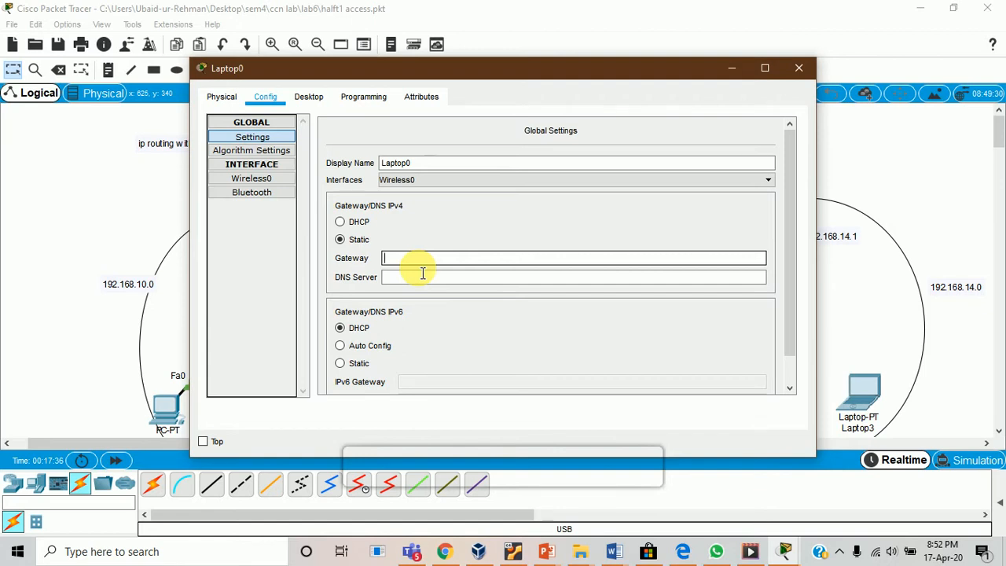
{"action": "left_click", "coordinate": [426, 259]}
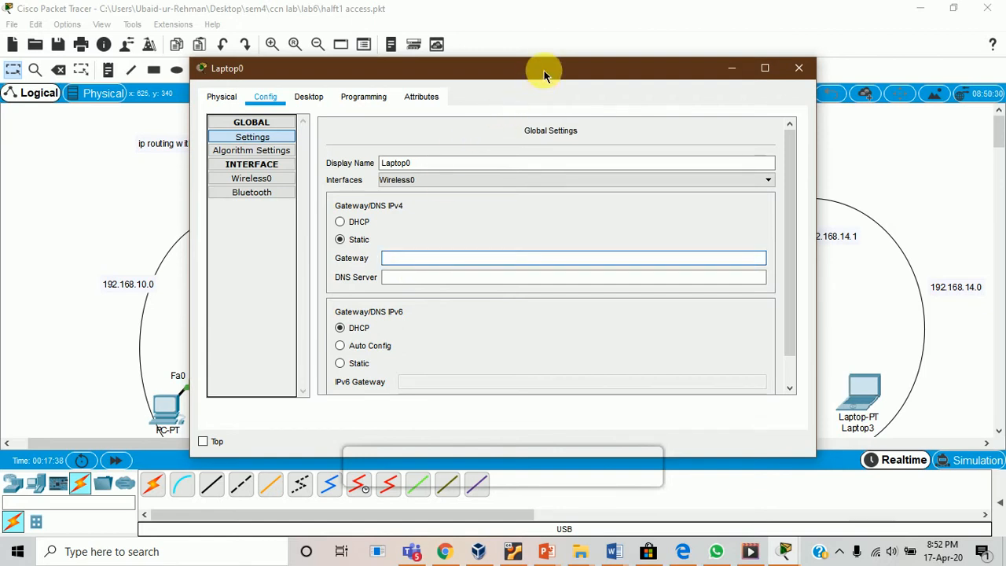
{"action": "left_click_drag", "start_coordinate": [537, 70], "coordinate": [903, 130]}
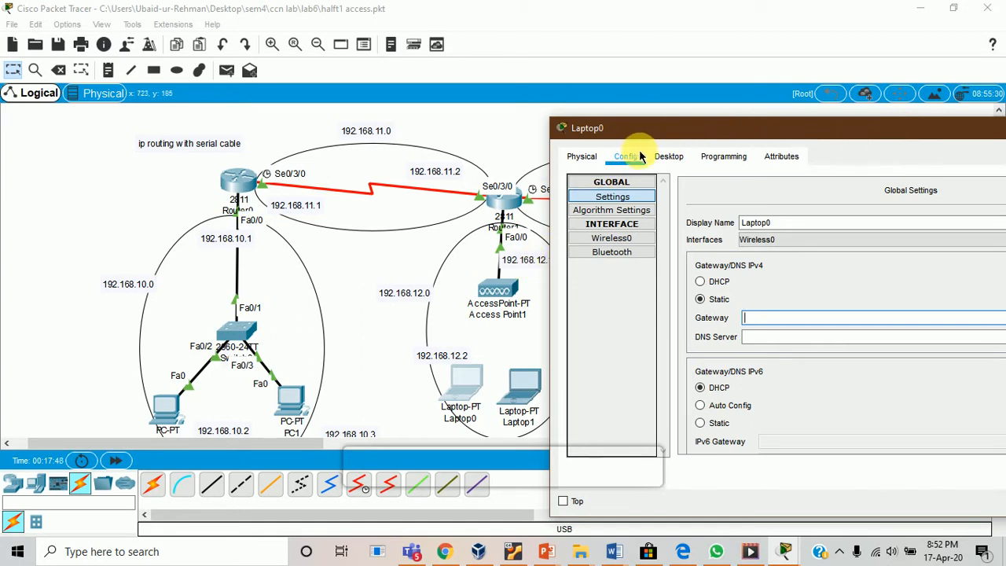
{"action": "left_click_drag", "start_coordinate": [658, 139], "coordinate": [731, 129]}
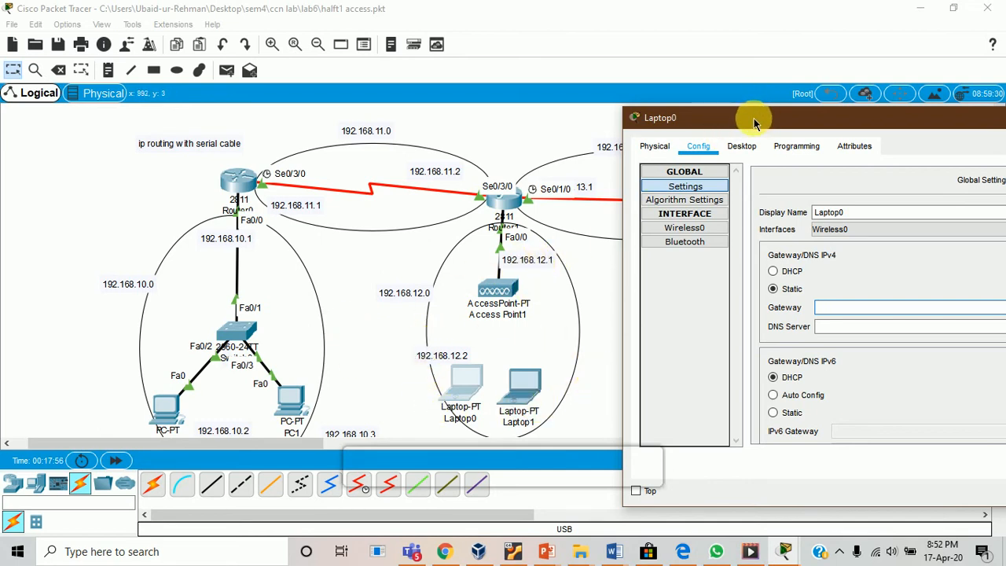
{"action": "left_click_drag", "start_coordinate": [756, 111], "coordinate": [486, 91]}
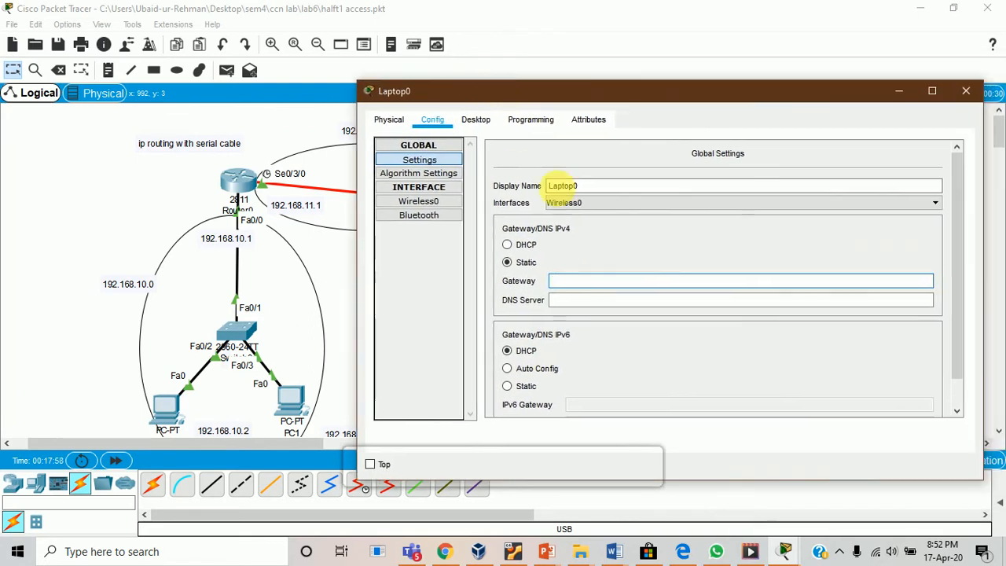
- Enter gateway 192.168.12.1, then give Wireless0 static IP 192.168.12.2 with mask 255.255.255.0
{"action": "type", "text": "192"}
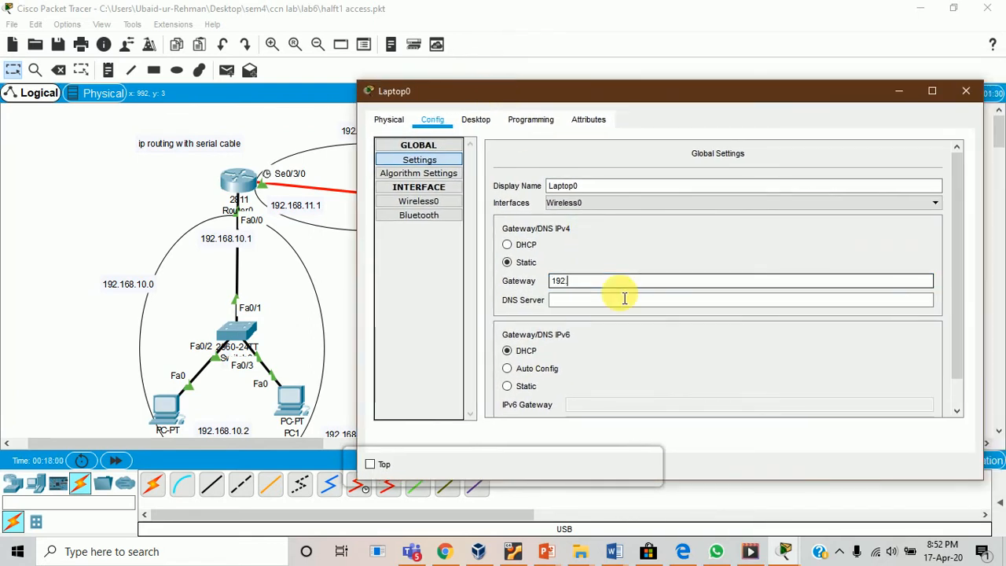
{"action": "type", "text": ".168.12."}
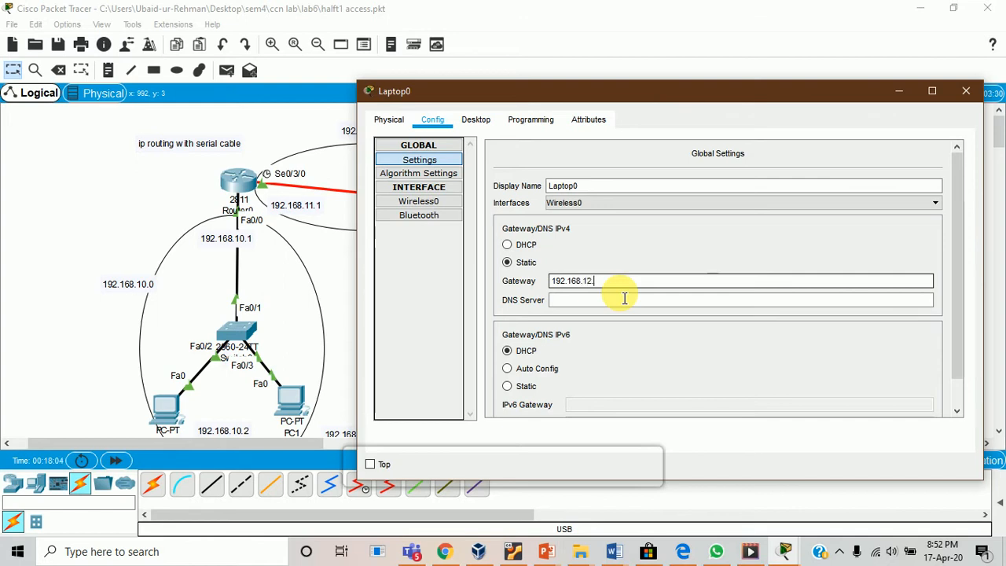
{"action": "type", "text": "1"}
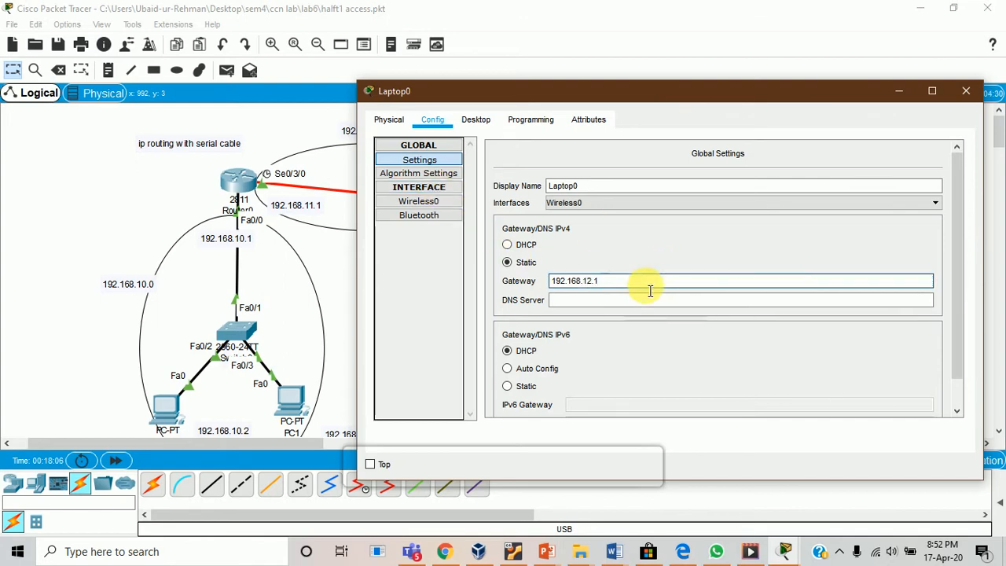
{"action": "double_click", "coordinate": [649, 288]}
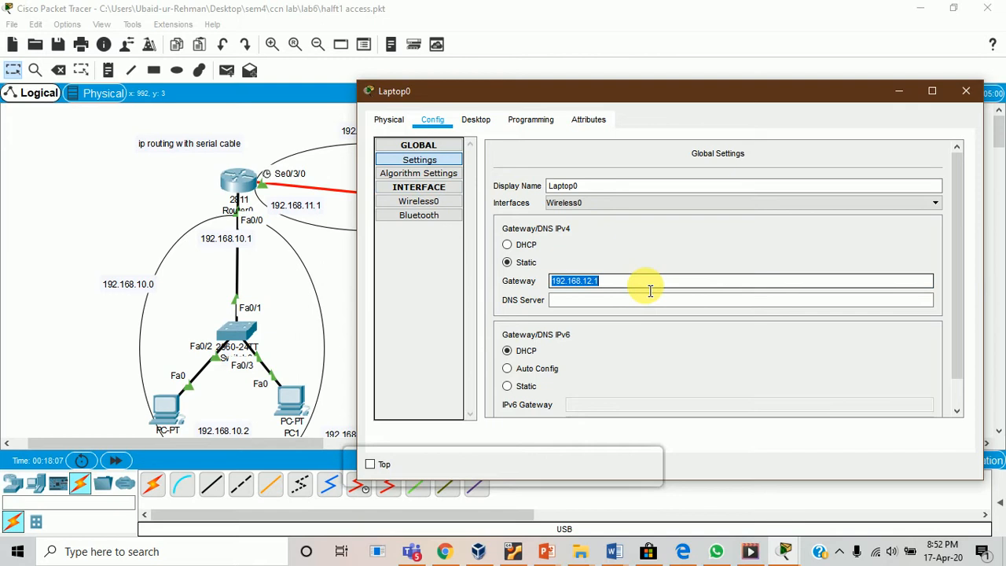
{"action": "left_click", "coordinate": [419, 201]}
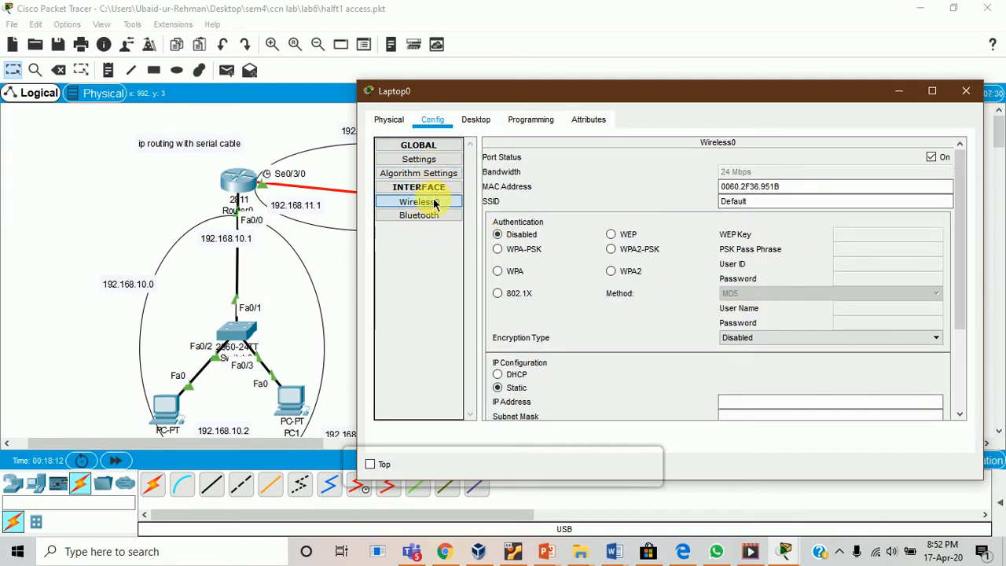
{"action": "scroll", "coordinate": [644, 253], "scroll_direction": "down", "scroll_amount": 3}
{"action": "left_click", "coordinate": [760, 287]}
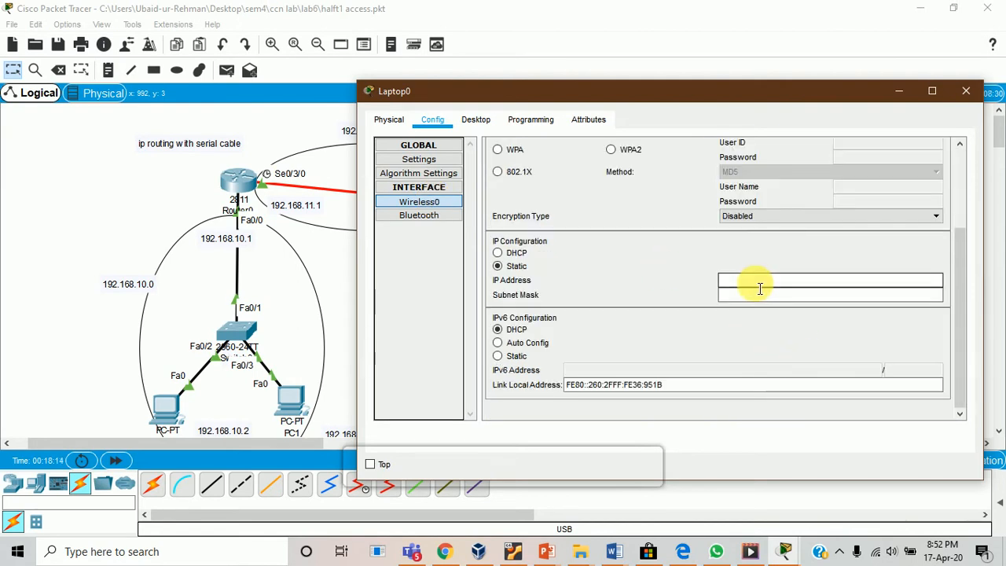
{"action": "type", "text": "192.168.12.1"}
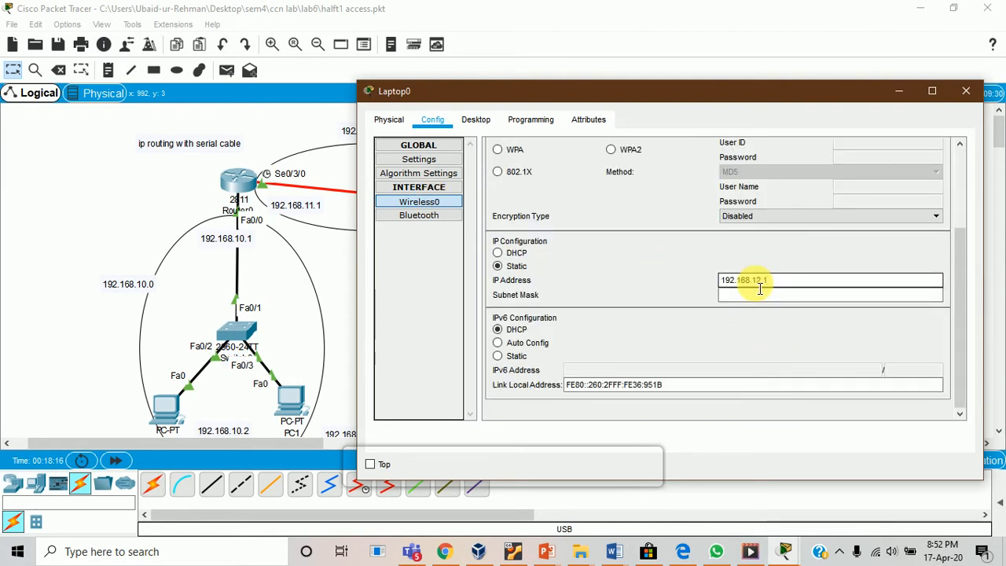
{"action": "key", "text": "BackSpace"}
{"action": "type", "text": "2"}
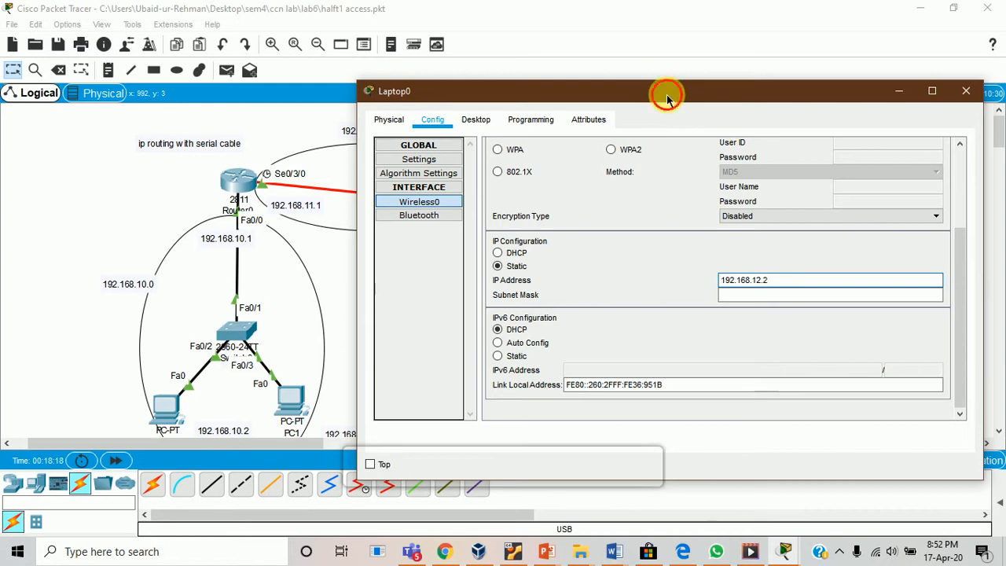
{"action": "left_click_drag", "start_coordinate": [665, 92], "coordinate": [593, 30]}
{"action": "left_click", "coordinate": [711, 231]}
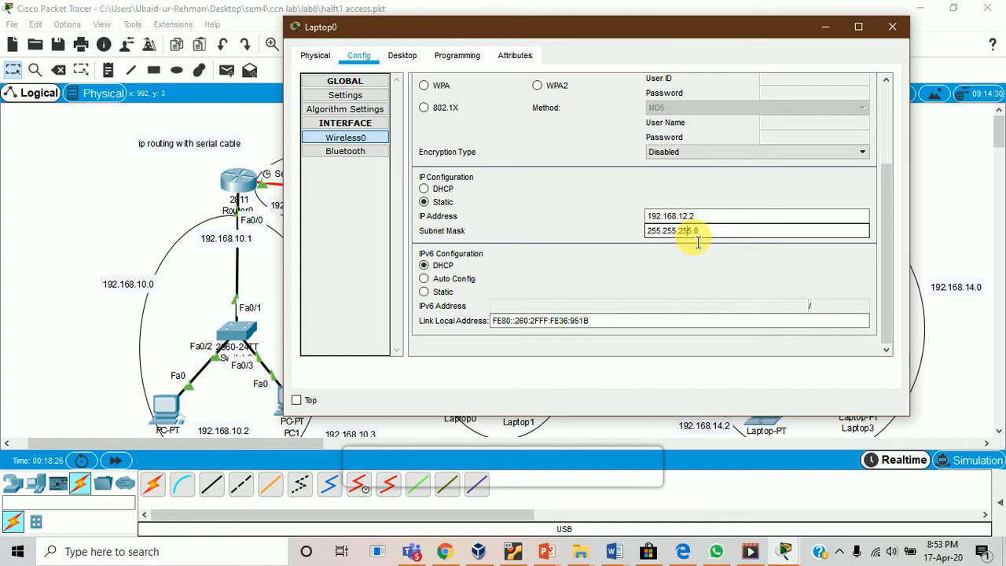
{"action": "left_click", "coordinate": [891, 27]}
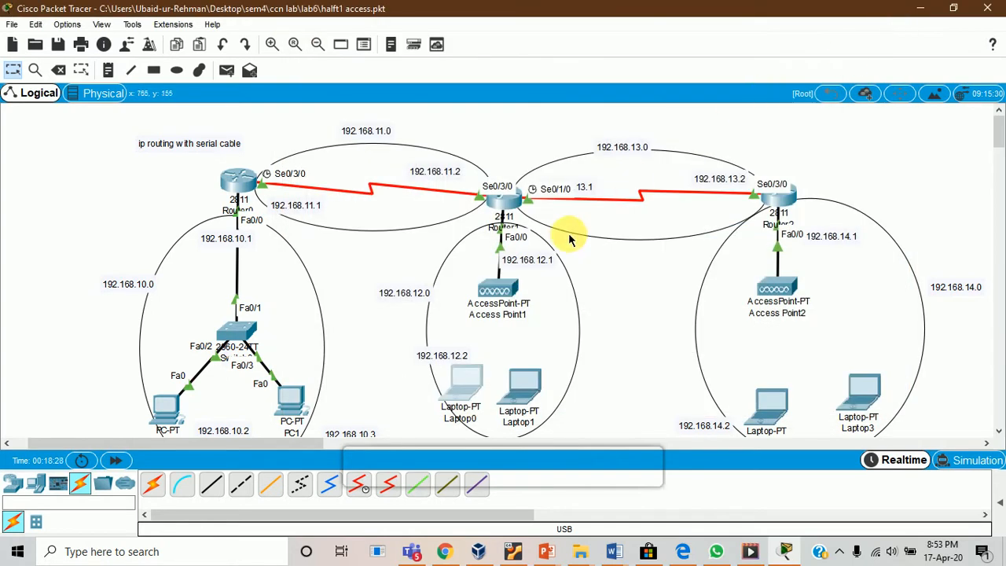
- Join Laptop0 to the mickey network through PC Wireless using the 10-digit WEP key
{"action": "left_click", "coordinate": [469, 387]}
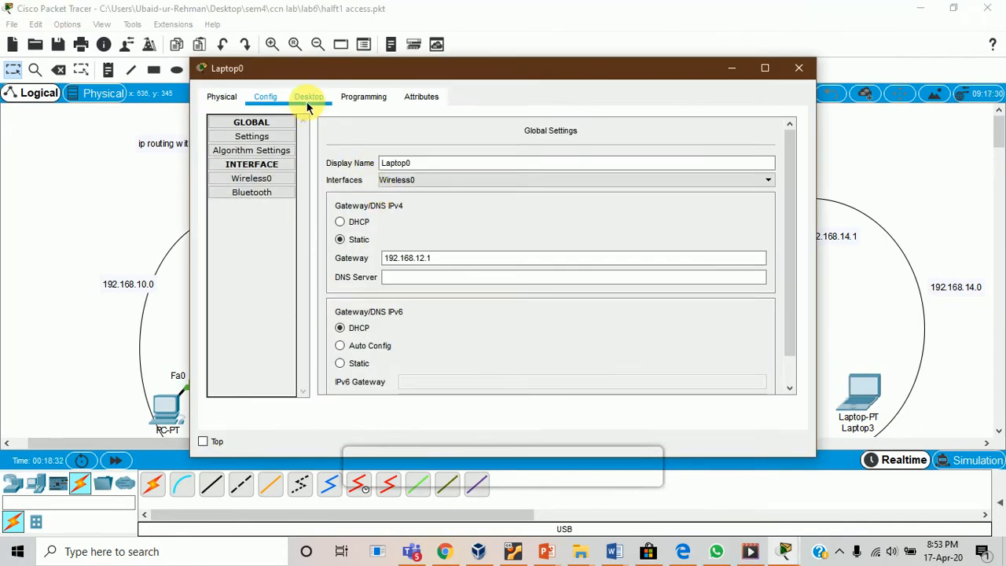
{"action": "left_click", "coordinate": [308, 103]}
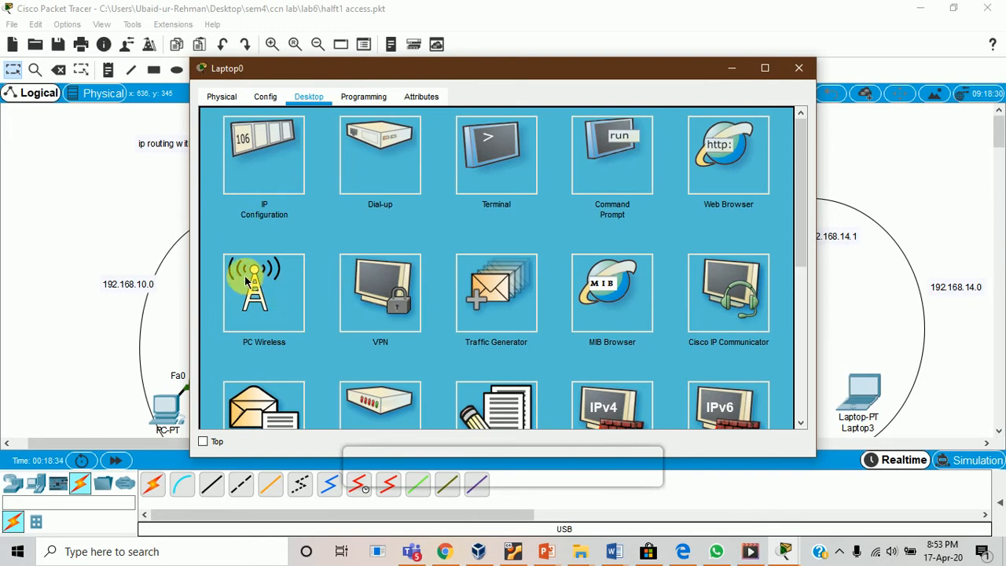
{"action": "left_click", "coordinate": [262, 294]}
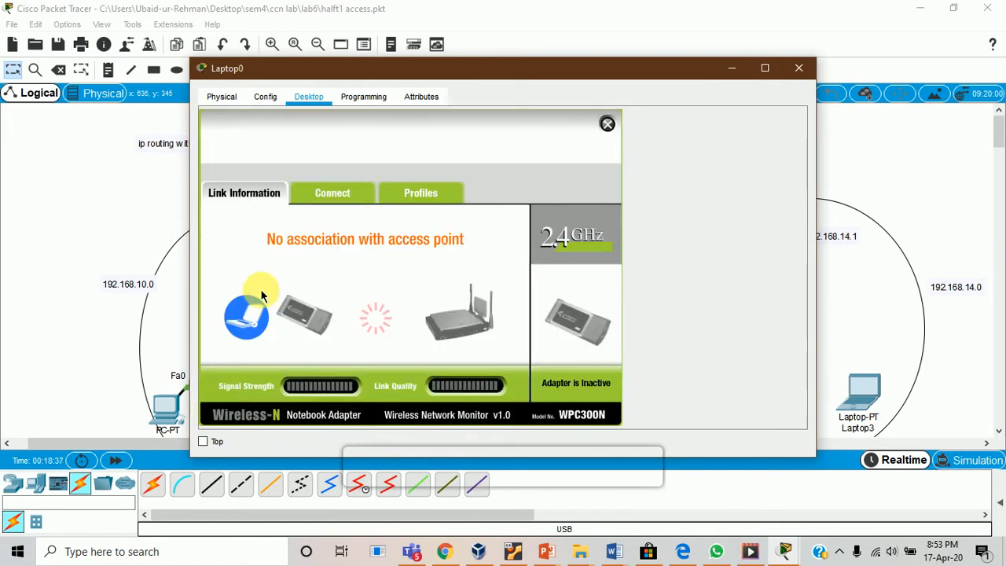
{"action": "left_click", "coordinate": [355, 196]}
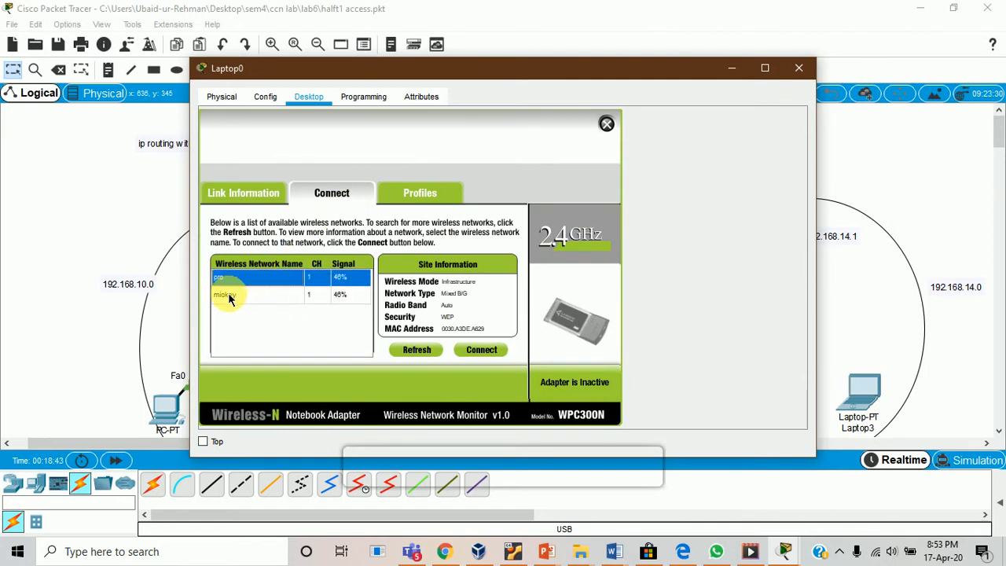
{"action": "left_click", "coordinate": [238, 297]}
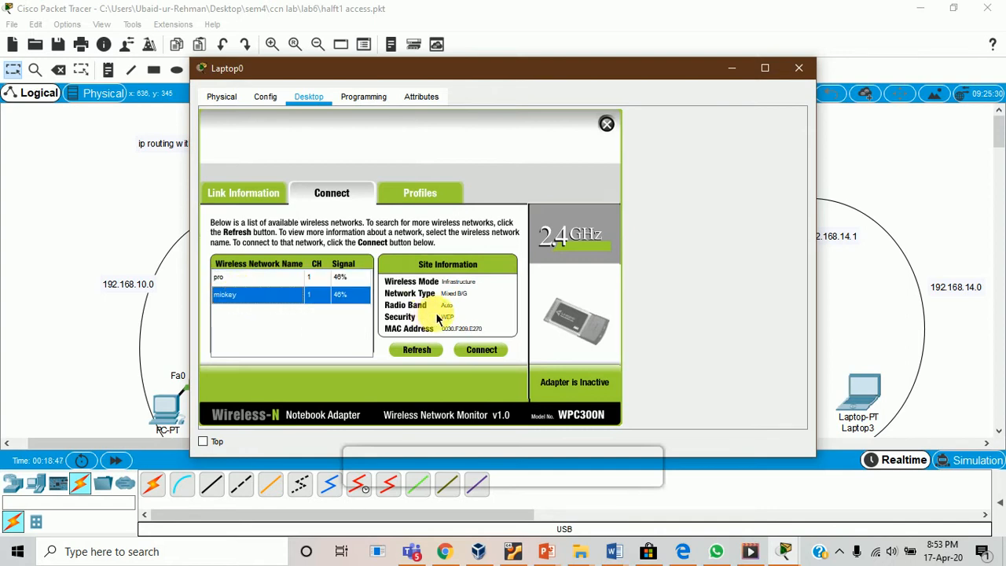
{"action": "left_click", "coordinate": [482, 351]}
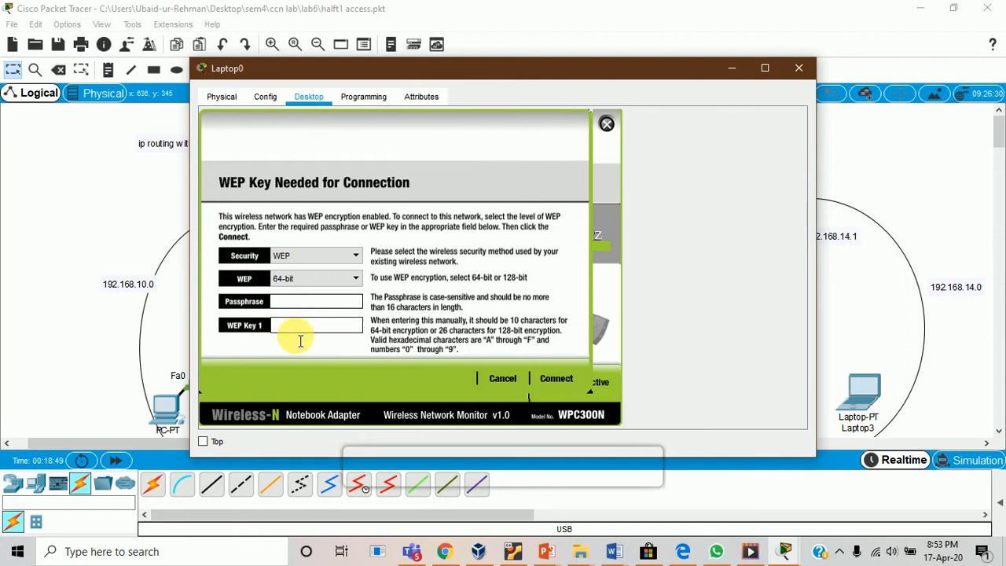
{"action": "type", "text": "1234567890"}
{"action": "left_click", "coordinate": [563, 379]}
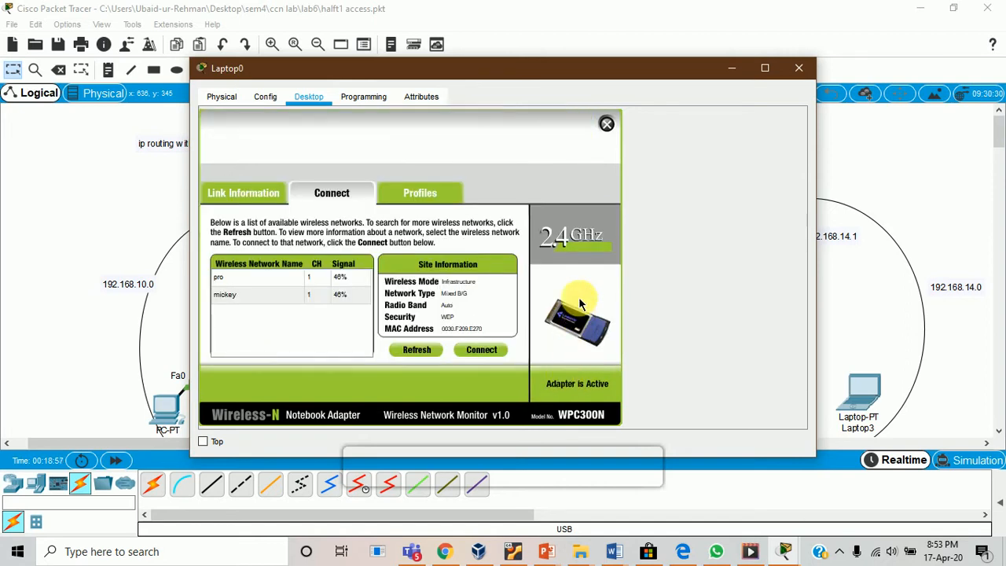
{"action": "left_click", "coordinate": [799, 68]}
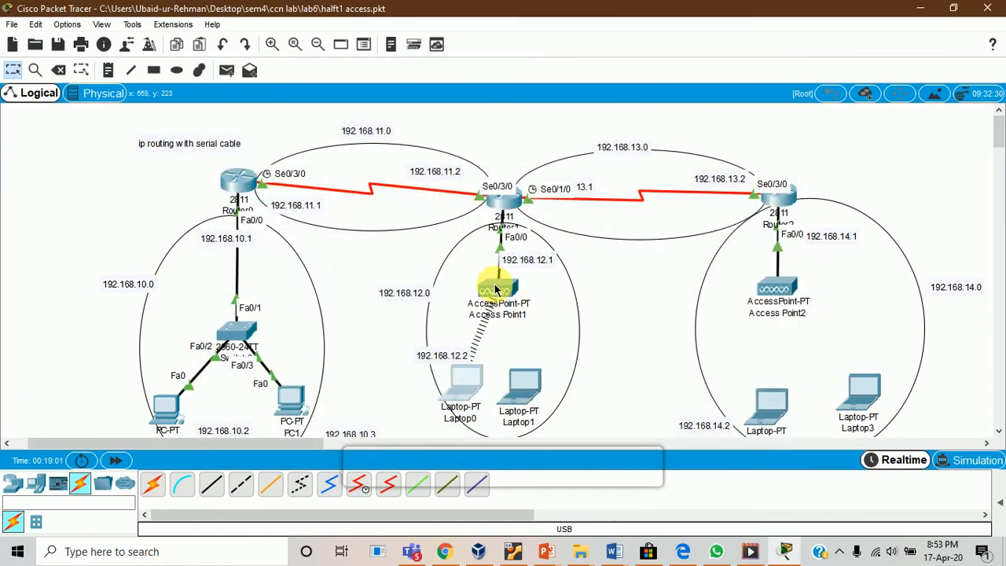
- Switch Laptop2's IPv4 gateway to Static and enter 192.168.14.1 as the gateway
{"action": "left_click", "coordinate": [766, 403]}
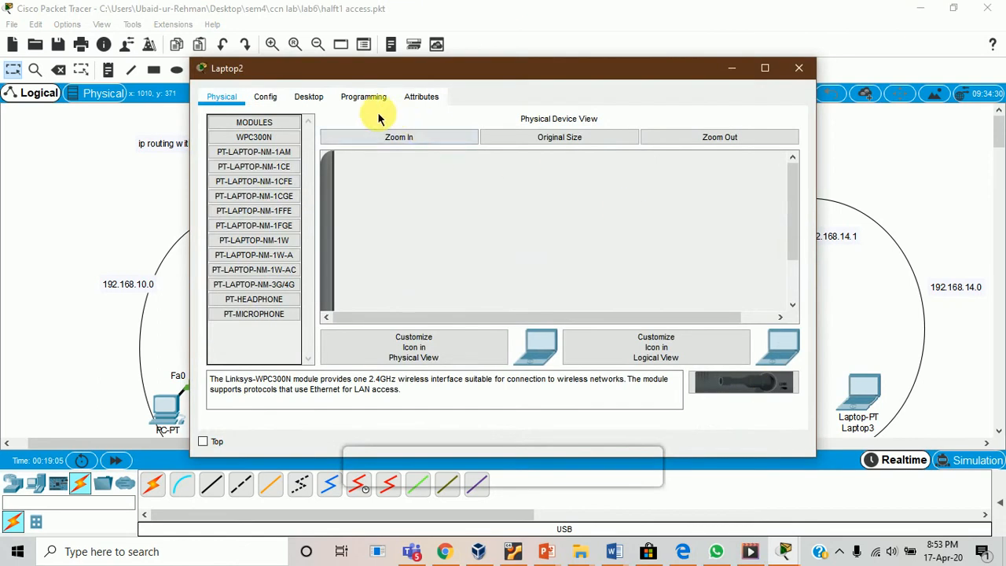
{"action": "left_click", "coordinate": [266, 97]}
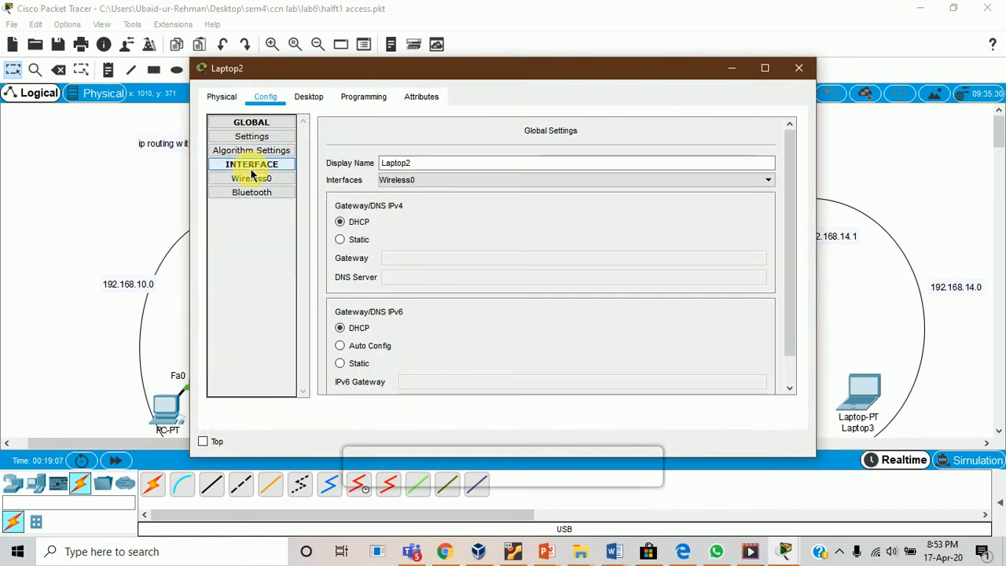
{"action": "left_click", "coordinate": [261, 138]}
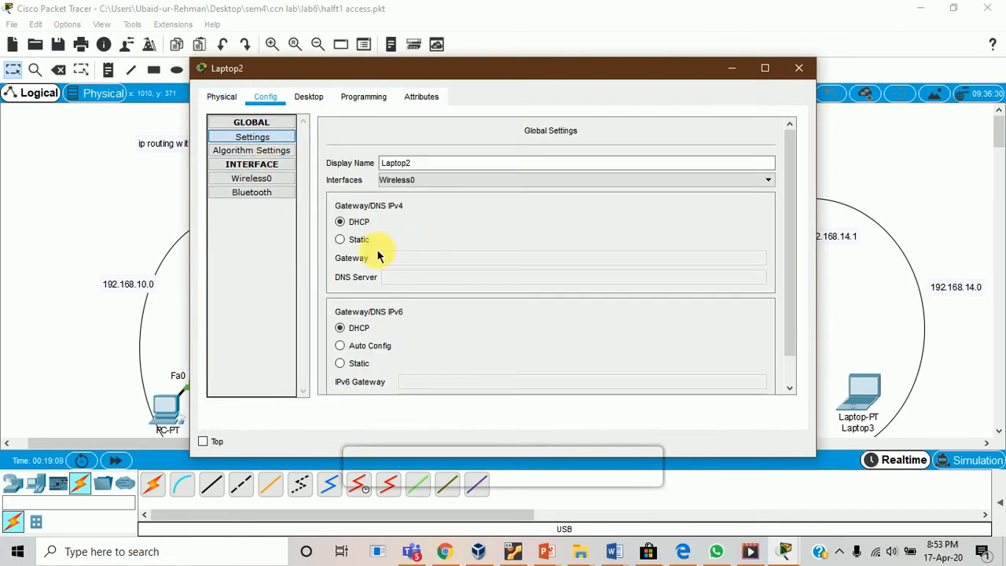
{"action": "left_click", "coordinate": [341, 239]}
{"action": "left_click", "coordinate": [418, 263]}
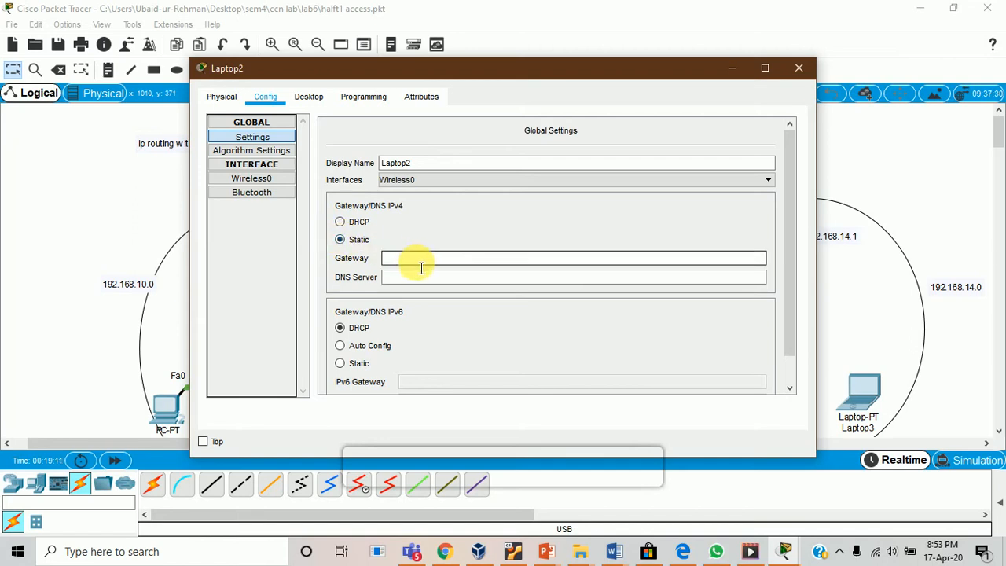
{"action": "type", "text": "192."}
{"action": "type", "text": "169"}
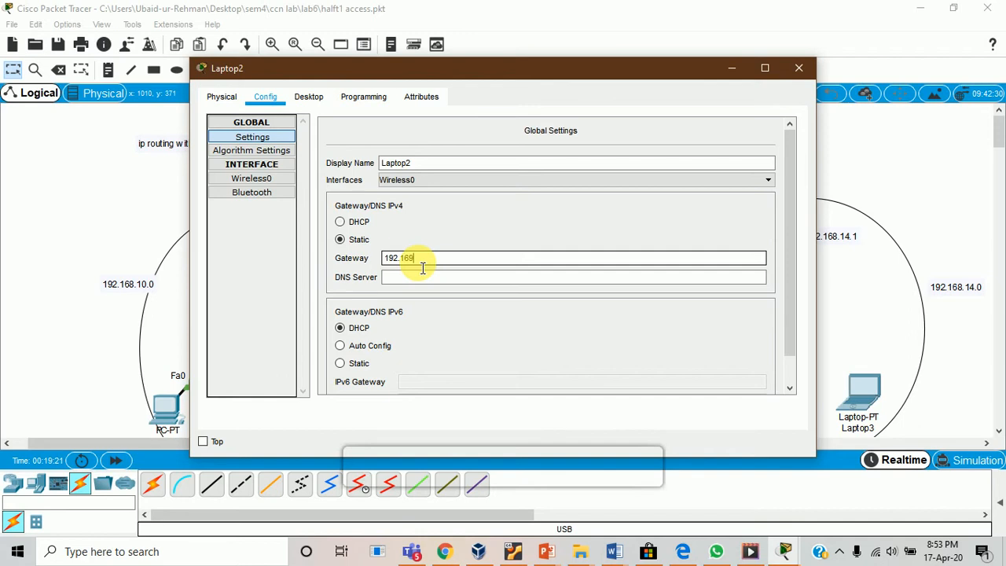
{"action": "key", "text": "BackSpace"}
{"action": "type", "text": "8.14.1"}
{"action": "double_click", "coordinate": [498, 268]}
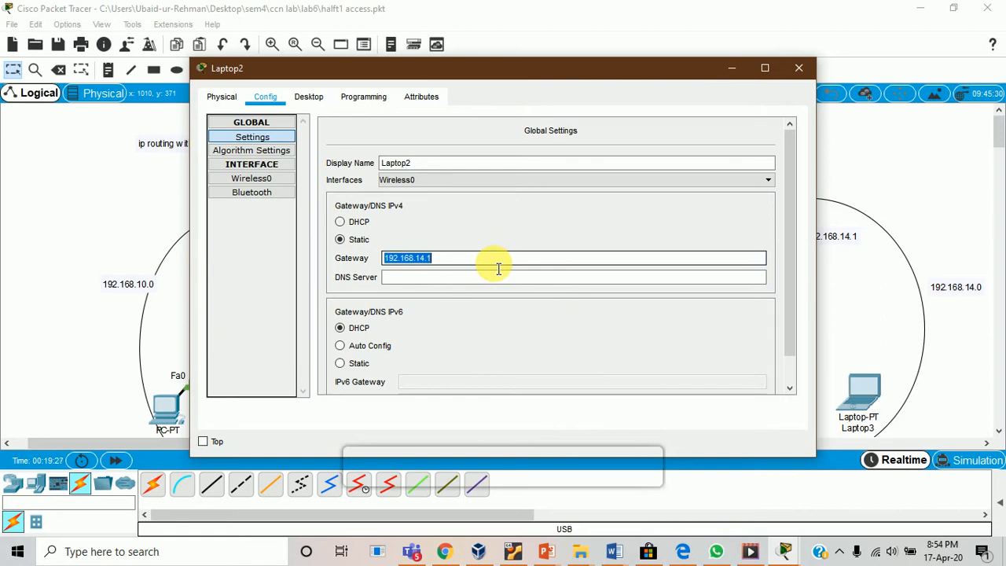
- Give Laptop2's Wireless0 static IP 192.168.14.2 with mask 255.255.255.0 and close
{"action": "left_click", "coordinate": [253, 181]}
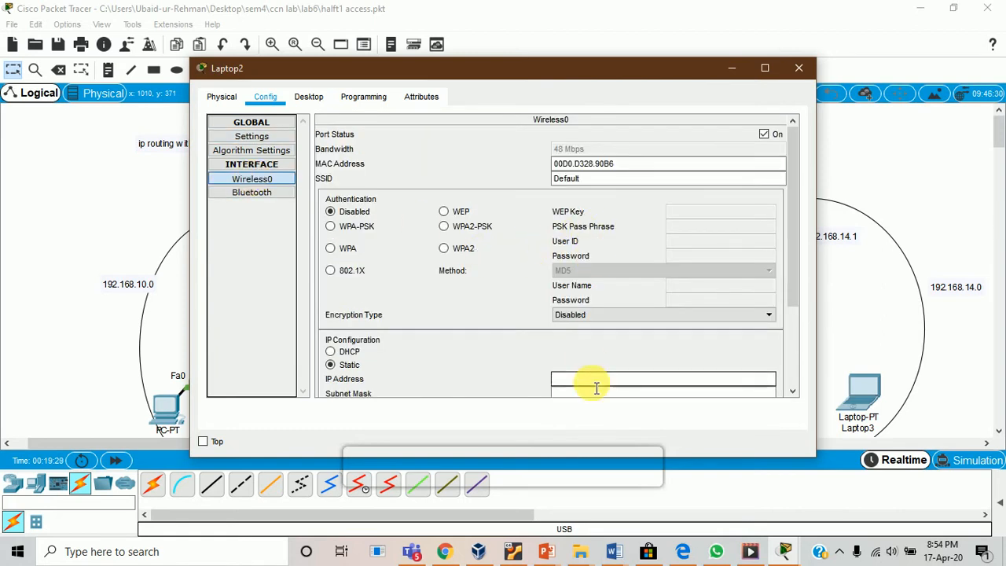
{"action": "scroll", "coordinate": [595, 385], "scroll_direction": "down", "scroll_amount": 3}
{"action": "scroll", "coordinate": [594, 324], "scroll_direction": "up", "scroll_amount": 3}
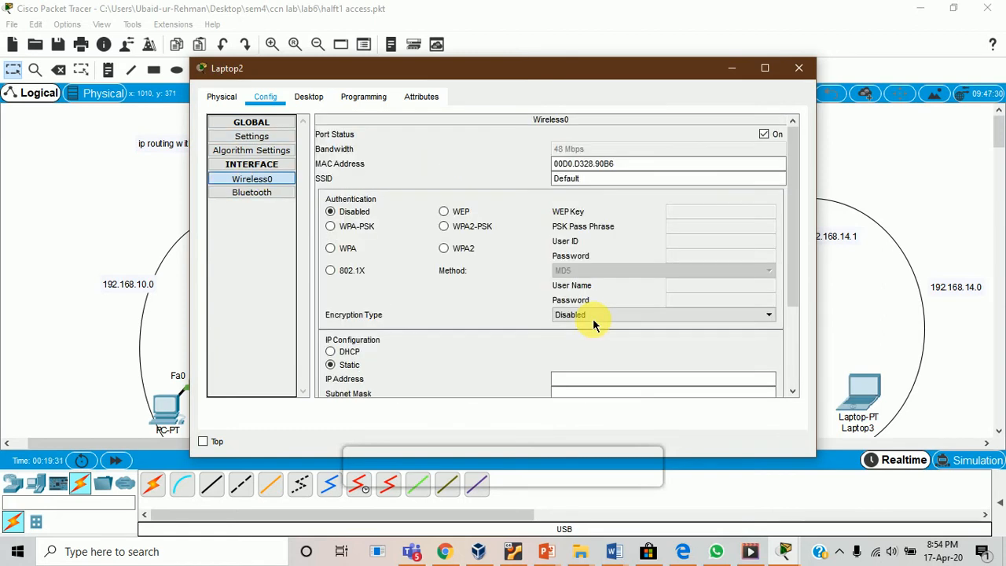
{"action": "scroll", "coordinate": [591, 305], "scroll_direction": "down", "scroll_amount": 3}
{"action": "left_click", "coordinate": [589, 259]}
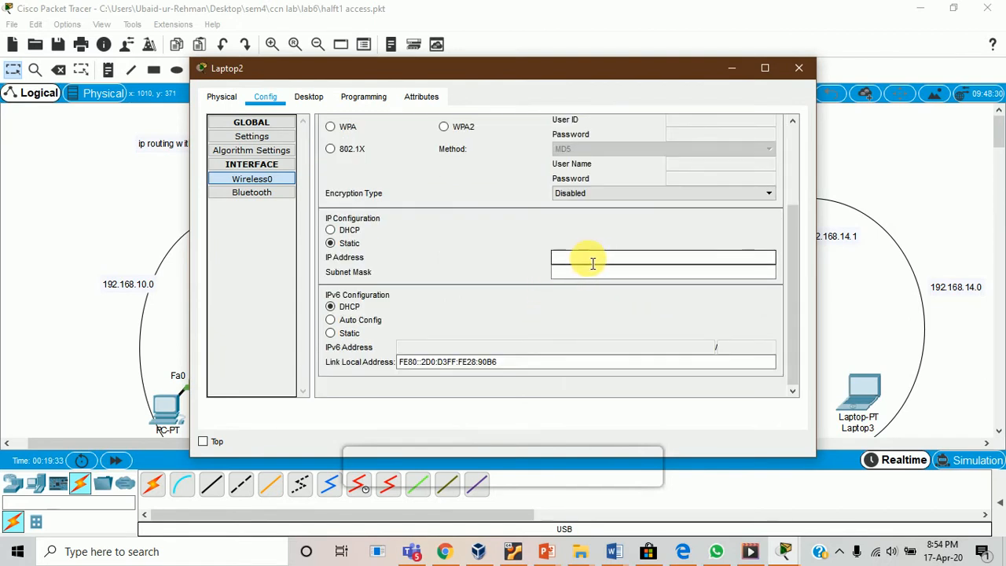
{"action": "type", "text": "192.168.14.2"}
{"action": "left_click", "coordinate": [589, 274]}
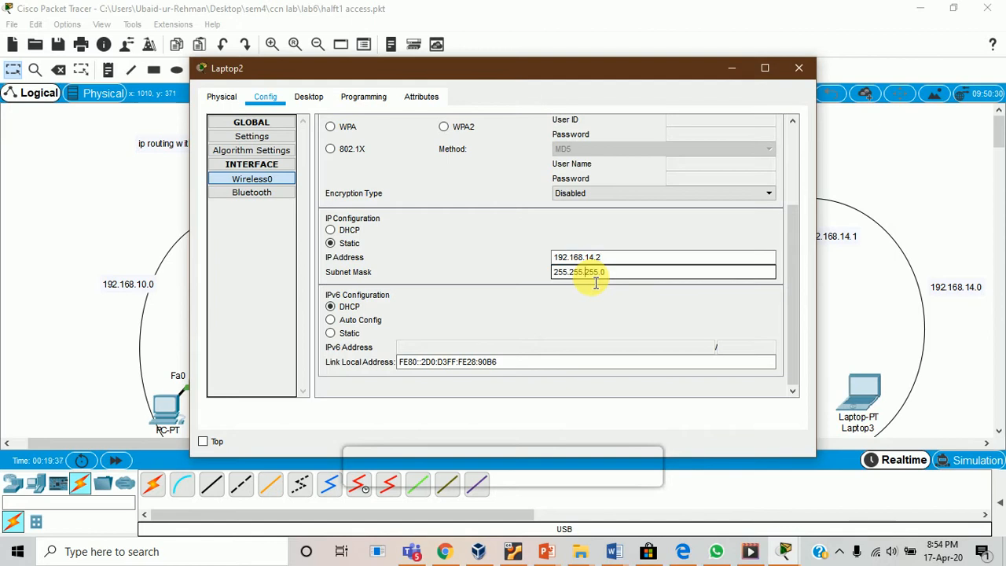
{"action": "left_click", "coordinate": [791, 69]}
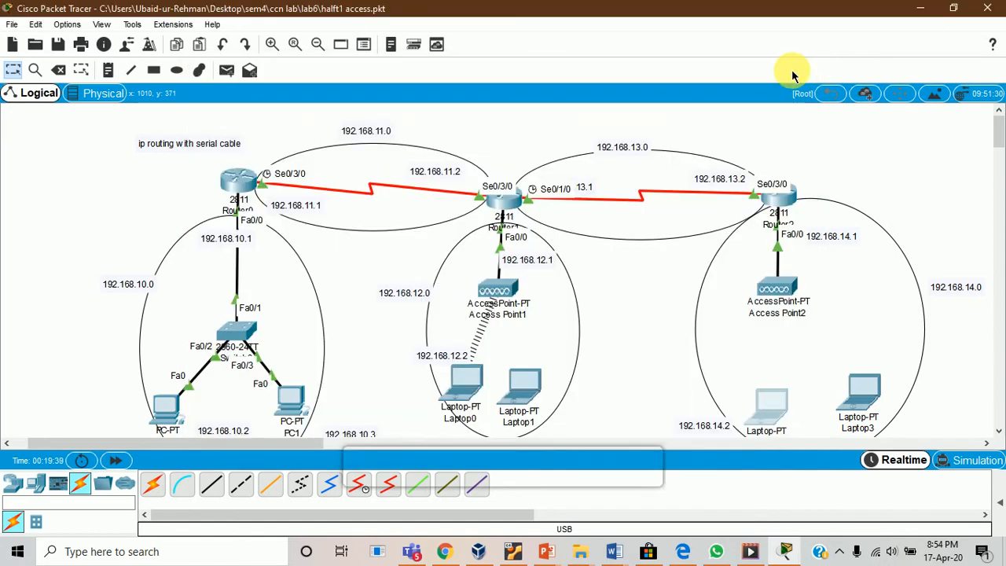
- Connect Laptop2 to the pro network via PC Wireless with the 10-digit WEP key, then close
{"action": "left_click", "coordinate": [767, 387]}
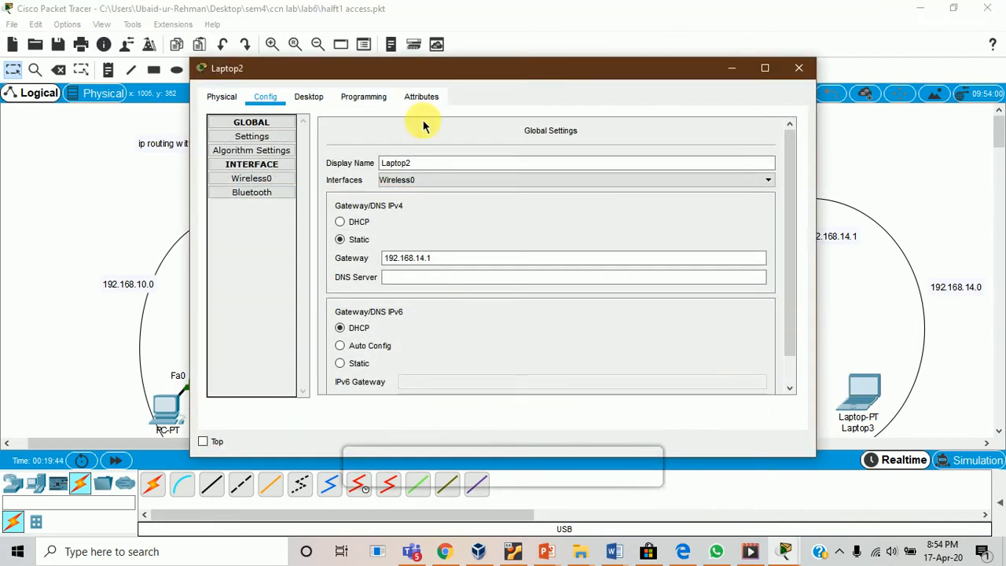
{"action": "left_click", "coordinate": [318, 96]}
{"action": "left_click", "coordinate": [258, 317]}
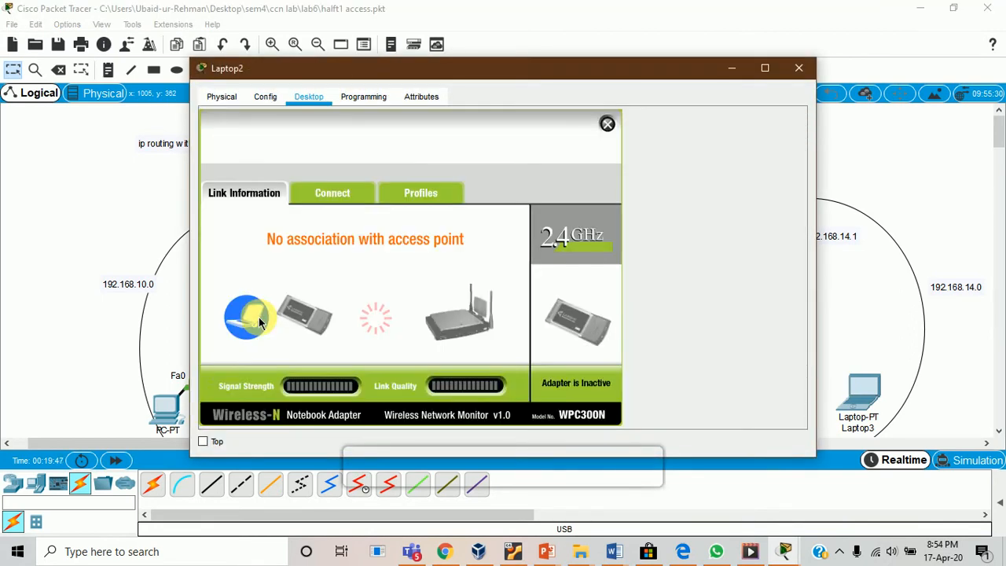
{"action": "left_click", "coordinate": [340, 194]}
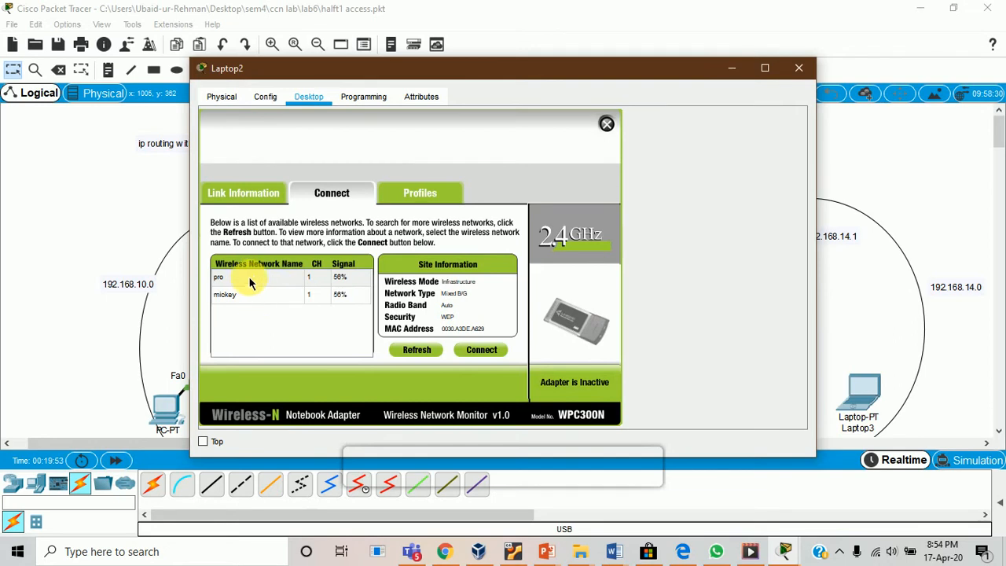
{"action": "left_click", "coordinate": [254, 278]}
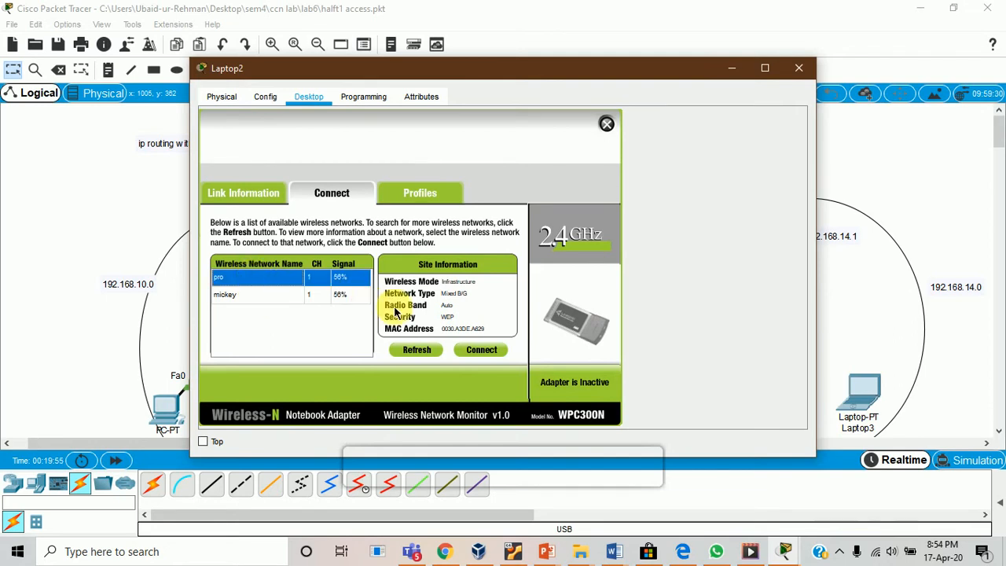
{"action": "left_click", "coordinate": [481, 350]}
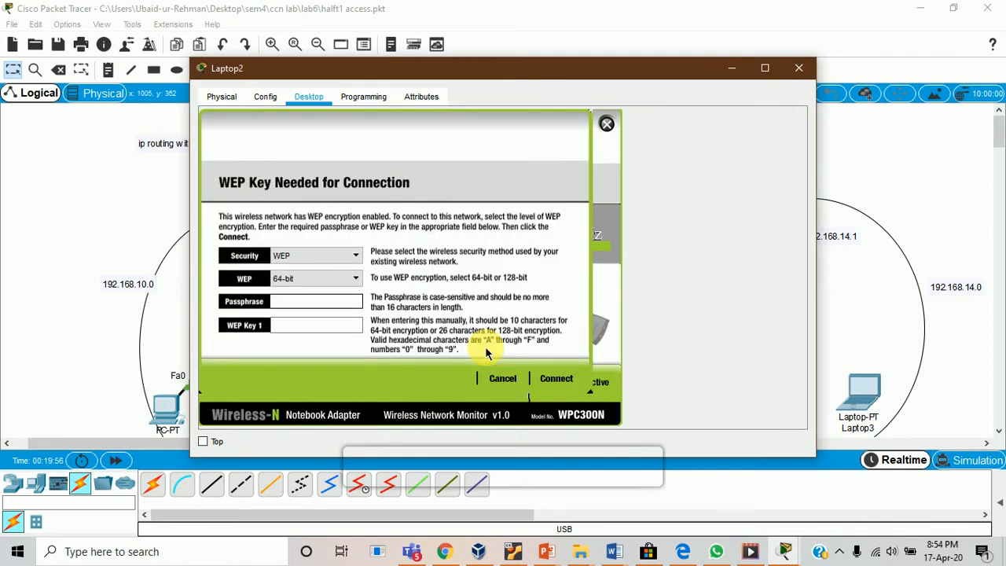
{"action": "left_click", "coordinate": [298, 328]}
{"action": "type", "text": "12"}
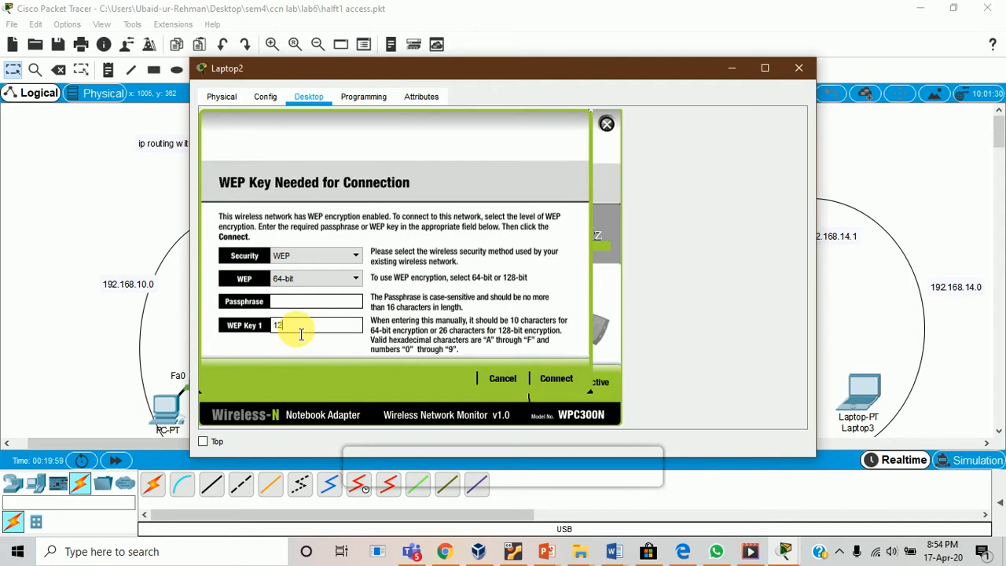
{"action": "type", "text": "34567890"}
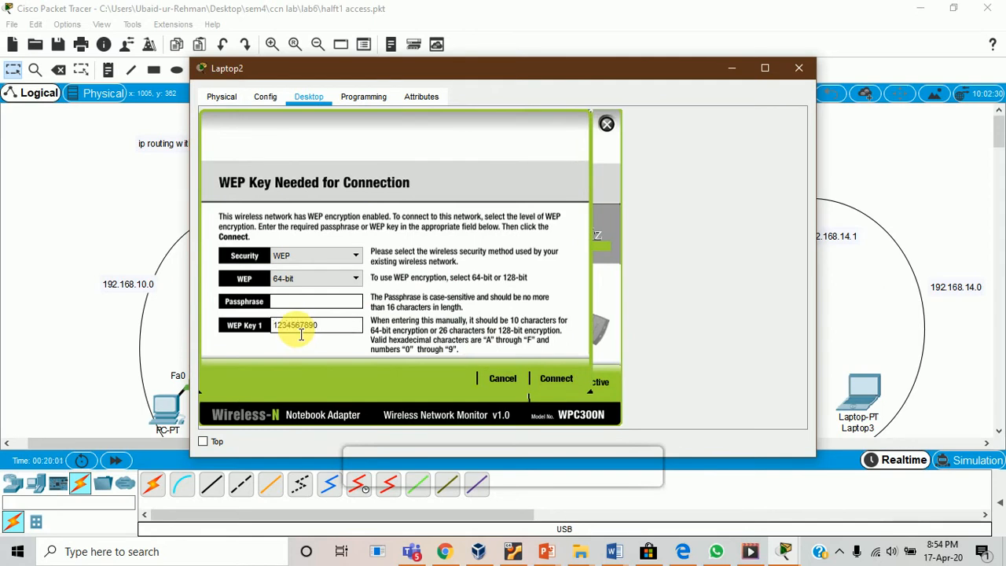
{"action": "left_click", "coordinate": [565, 379]}
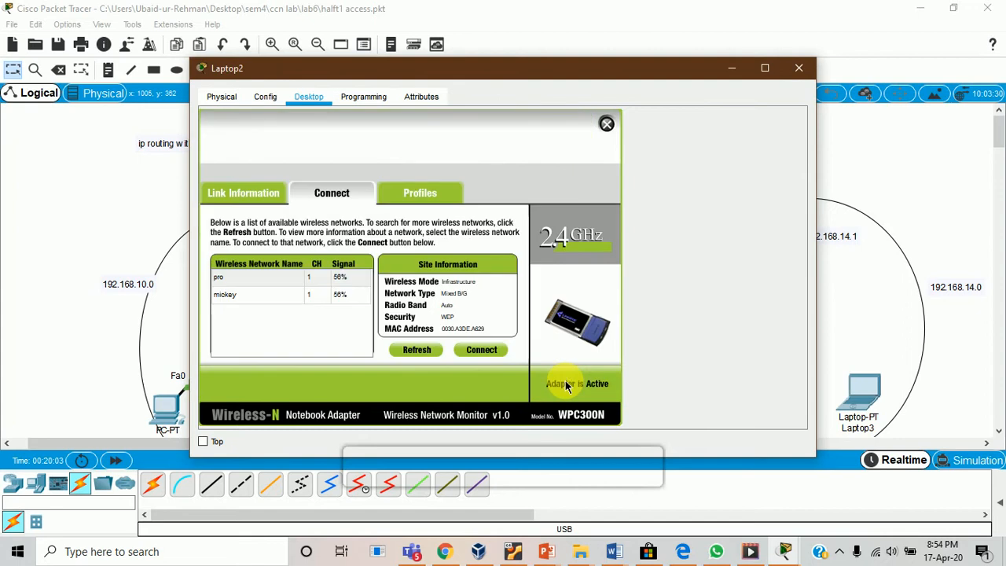
{"action": "left_click", "coordinate": [800, 69]}
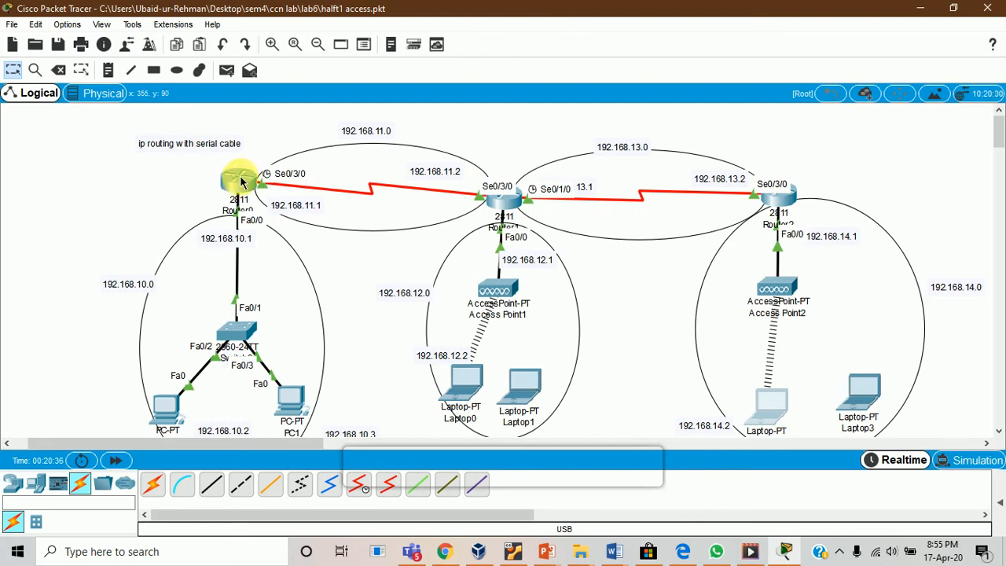
- Review Router0's port and IP summary, then open Router0's device window
{"action": "mouse_move", "coordinate": [236, 186]}
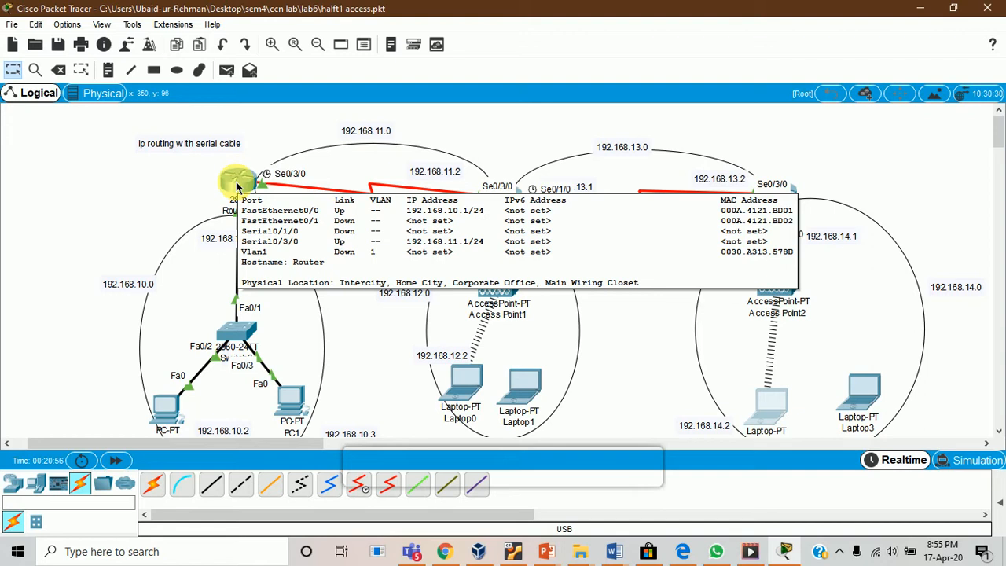
{"action": "left_click", "coordinate": [234, 186]}
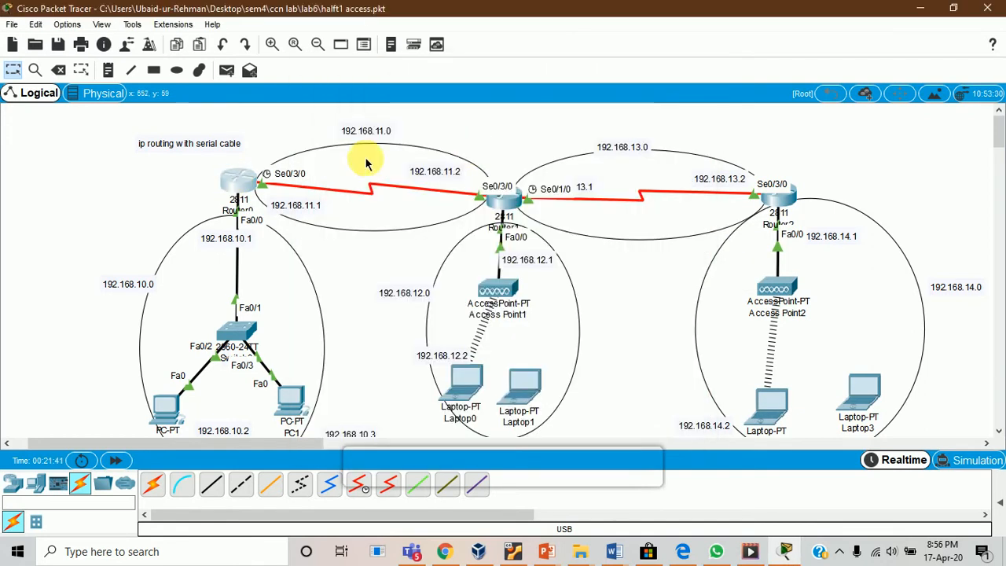
- Run show ip route on Router0 to see its default route via Serial0/3/0, then minimize it
{"action": "left_click", "coordinate": [233, 186]}
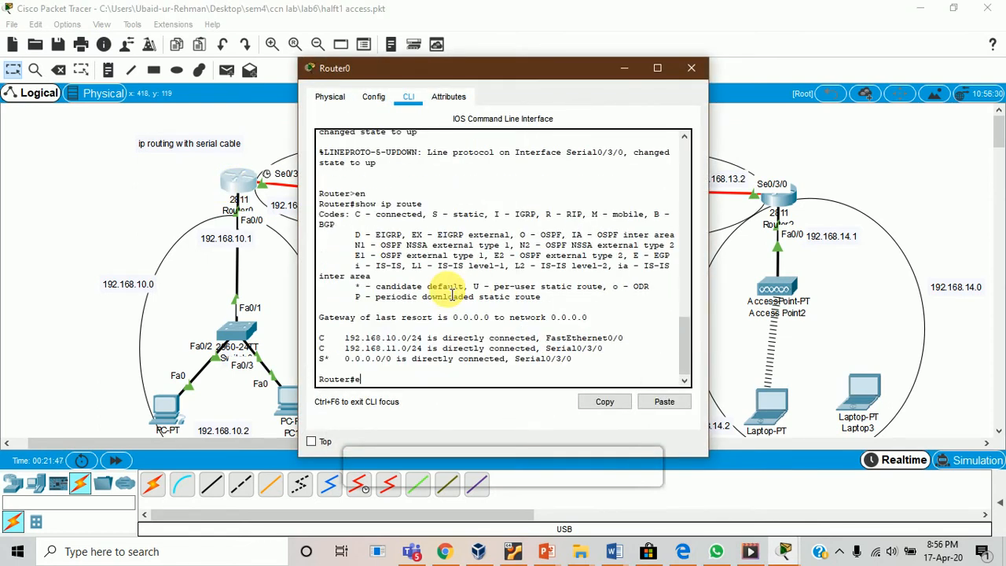
{"action": "type", "text": "exit"}
{"action": "key", "text": "Return"}
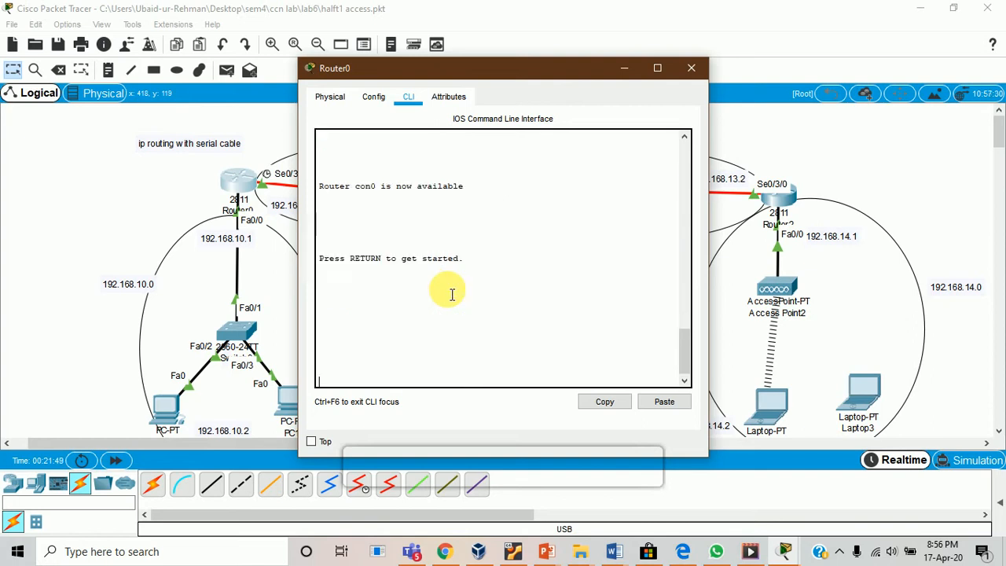
{"action": "key", "text": "Return"}
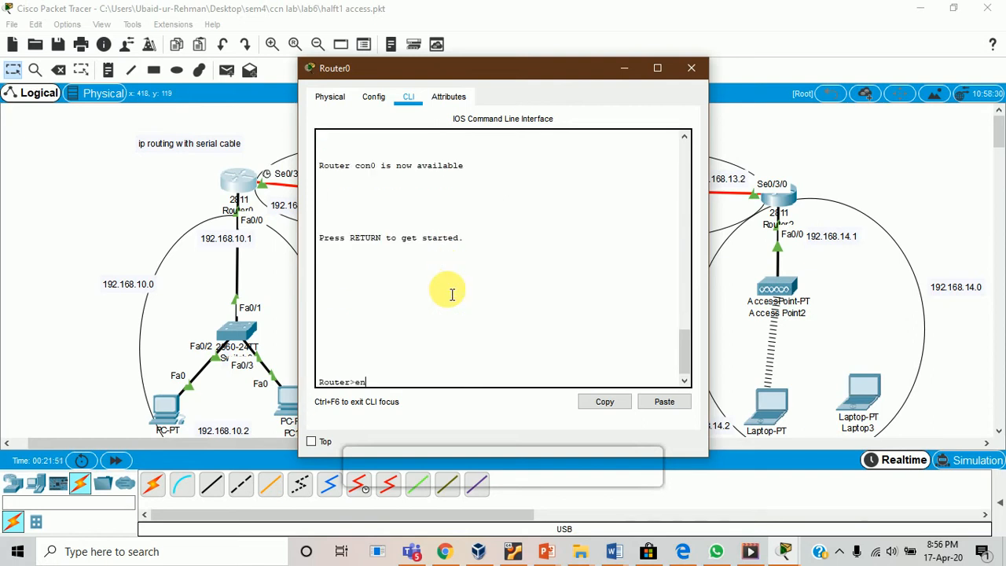
{"action": "key", "text": "Return"}
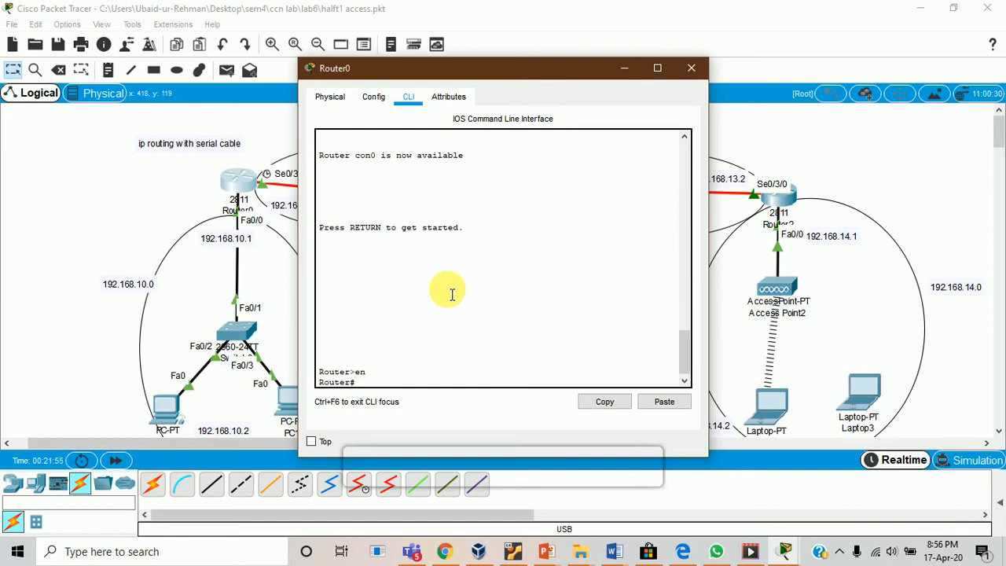
{"action": "type", "text": "show ip route"}
{"action": "key", "text": "Return"}
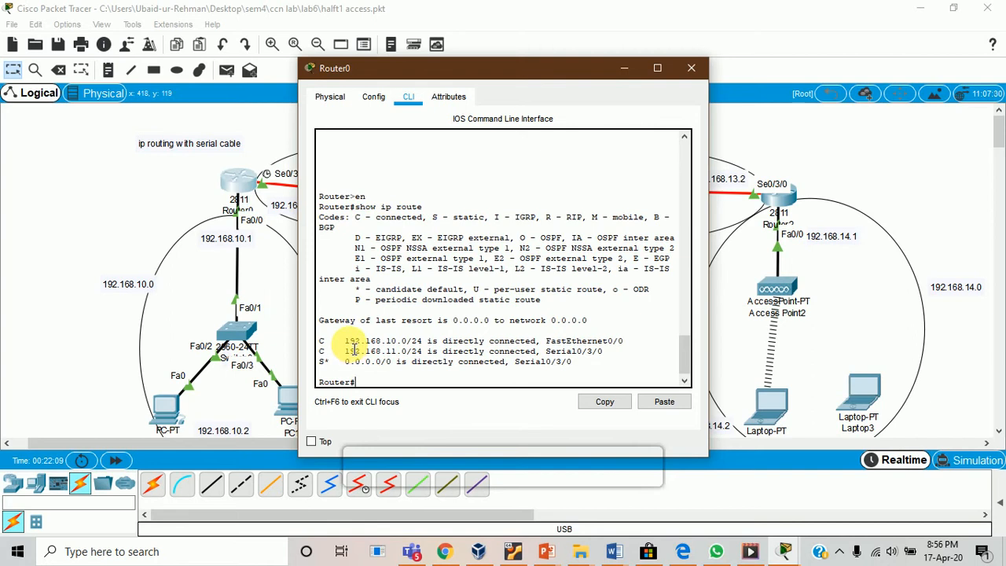
{"action": "left_click_drag", "start_coordinate": [346, 339], "coordinate": [382, 375]}
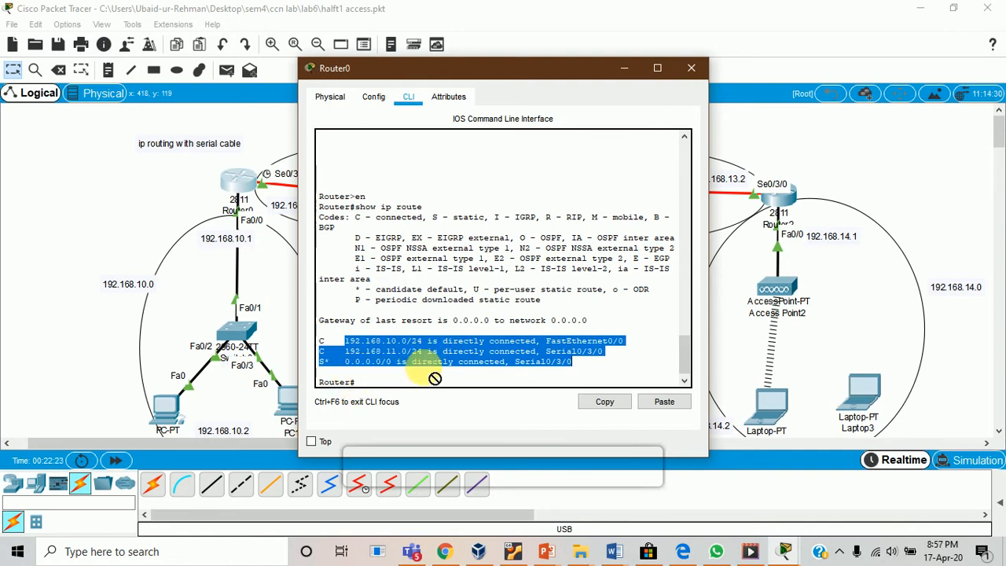
{"action": "left_click", "coordinate": [334, 361]}
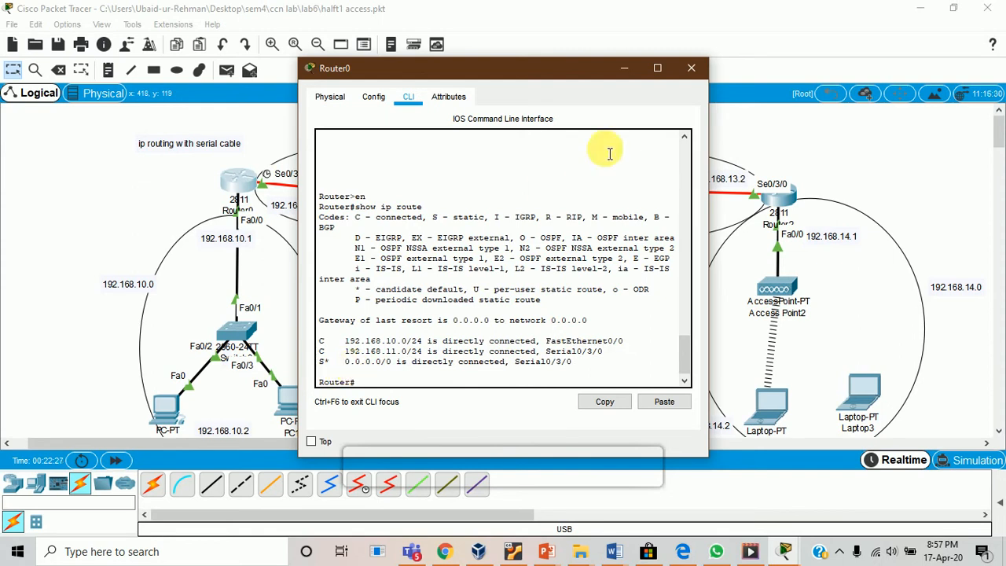
{"action": "left_click", "coordinate": [627, 71]}
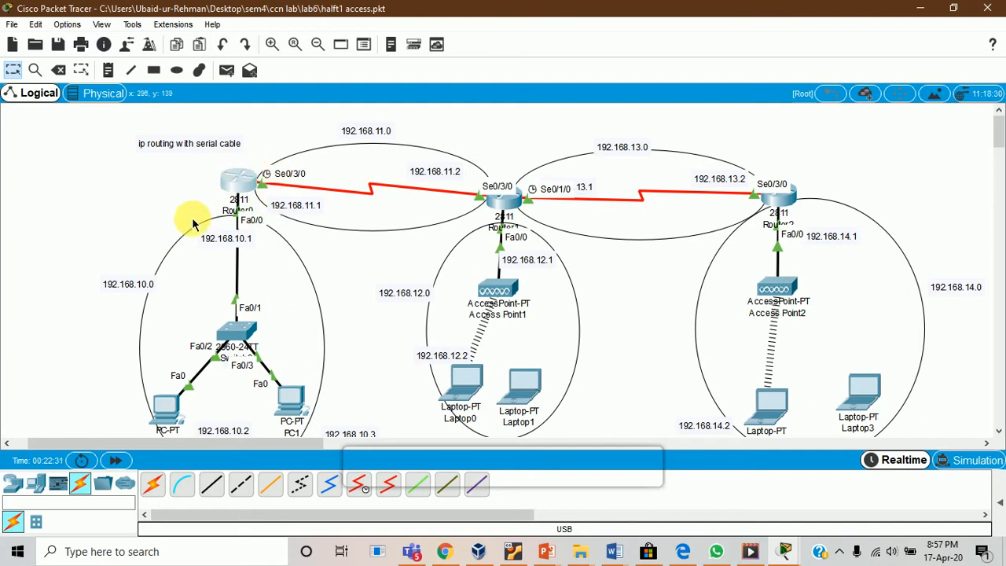
- Show Router1's routing table: 192.168.11.0, 12.0, 13.0 connected plus Serial0/3/0 default, then minimize
{"action": "left_click", "coordinate": [498, 202]}
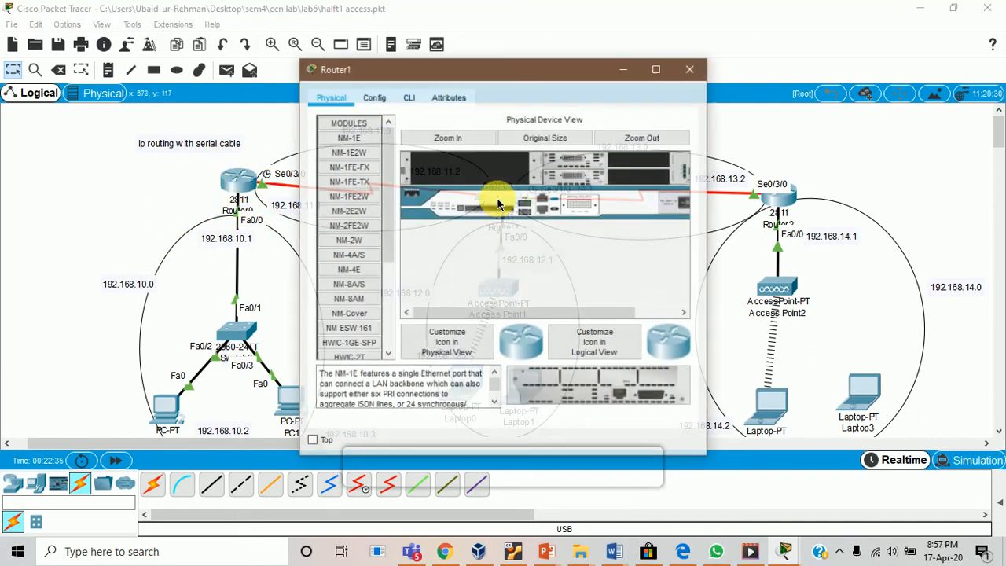
{"action": "left_click", "coordinate": [407, 97]}
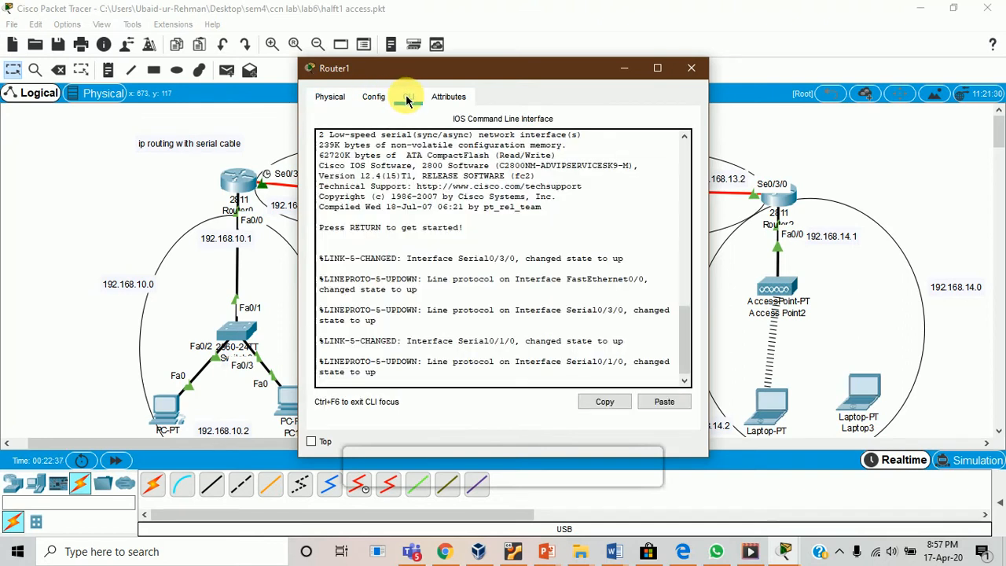
{"action": "key", "text": "Return"}
{"action": "type", "text": "en"}
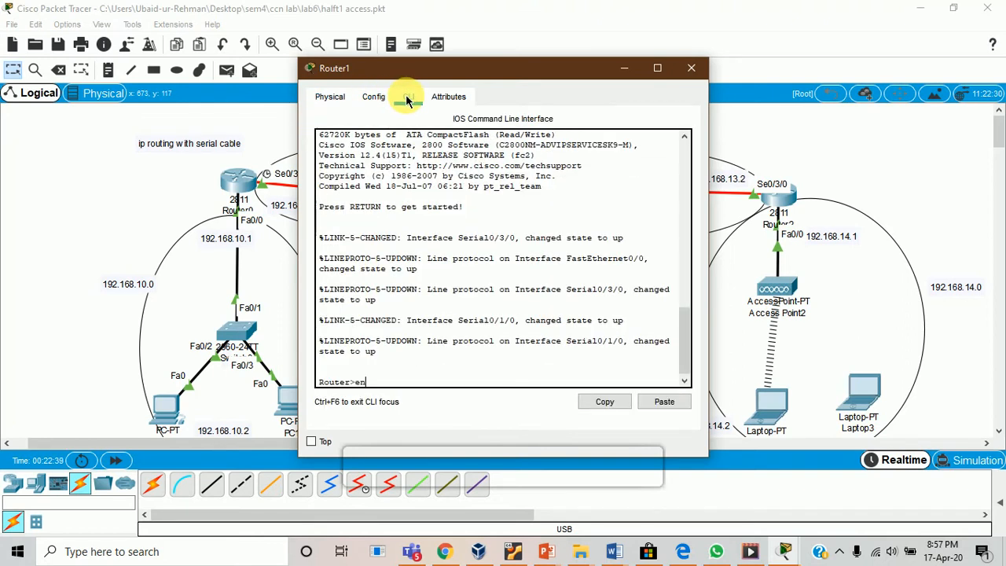
{"action": "key", "text": "Return"}
{"action": "type", "text": "sho"}
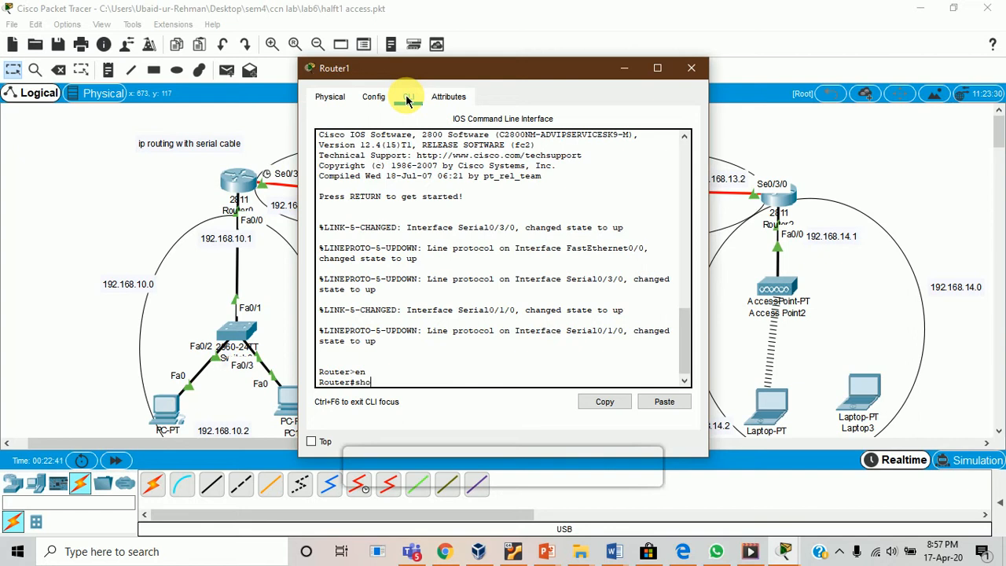
{"action": "type", "text": "w ip "}
{"action": "type", "text": "routing"}
{"action": "key", "text": "BackSpace"}
{"action": "key", "text": "BackSpace"}
{"action": "key", "text": "BackSpace"}
{"action": "key", "text": "BackSpace"}
{"action": "type", "text": "te"}
{"action": "key", "text": "Return"}
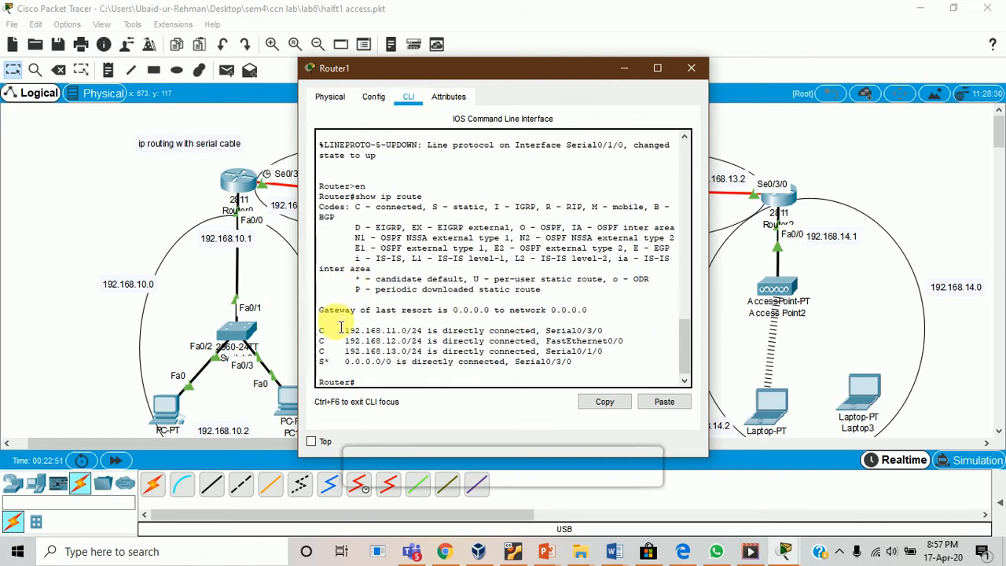
{"action": "left_click_drag", "start_coordinate": [343, 331], "coordinate": [613, 375]}
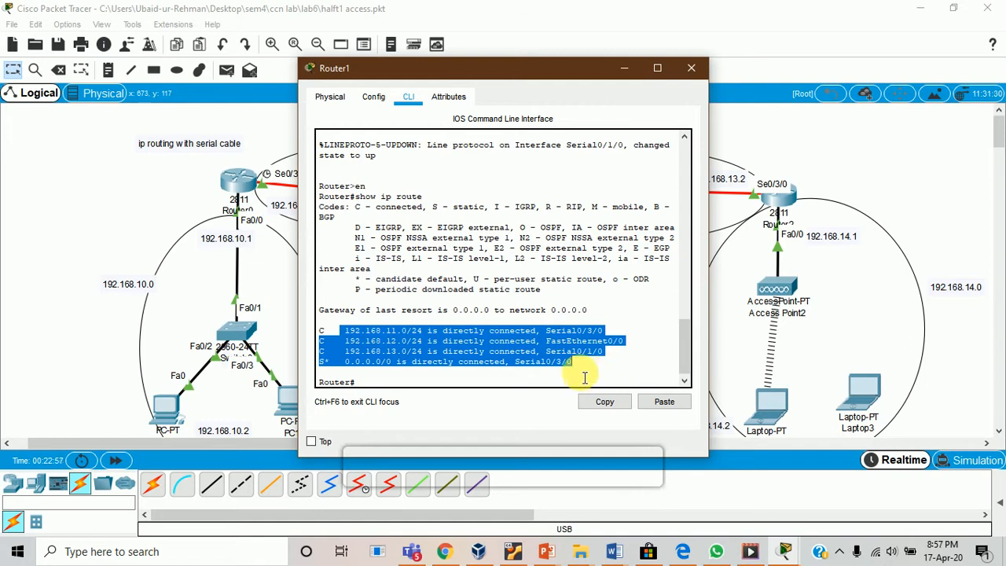
{"action": "left_click", "coordinate": [624, 68]}
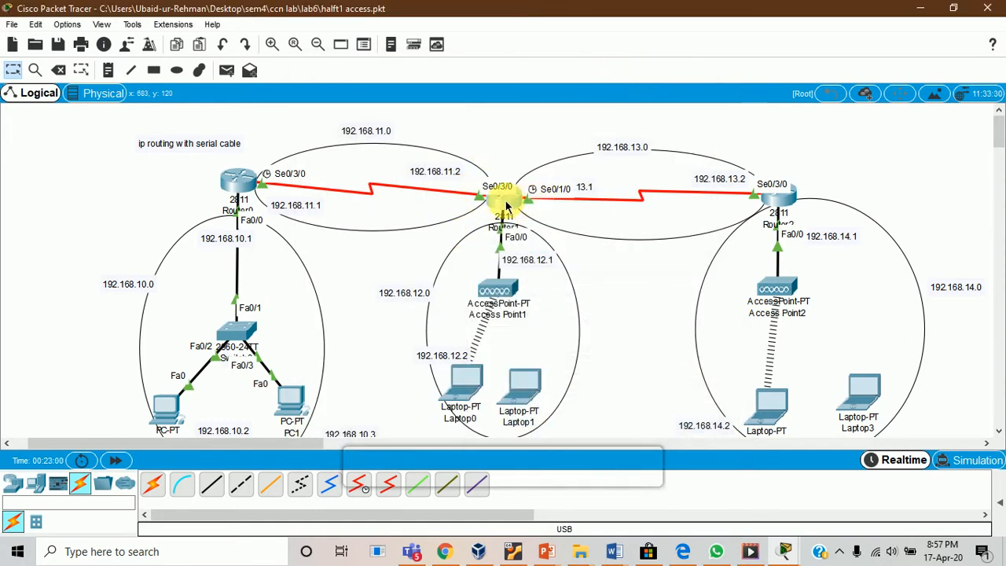
- Check Router1's interface addresses, then bring Router1's command-line window back up
{"action": "mouse_move", "coordinate": [506, 203]}
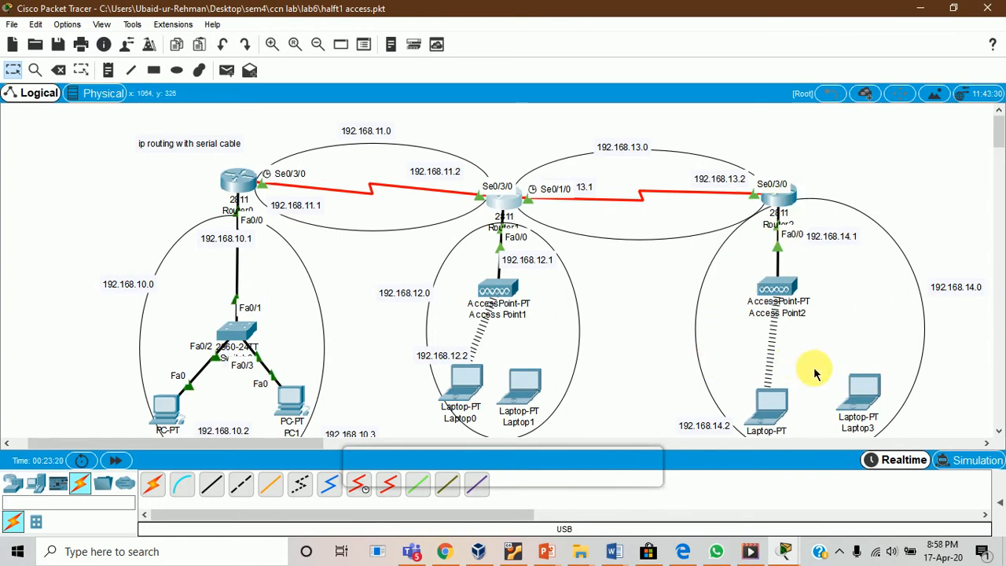
{"action": "left_click", "coordinate": [504, 206]}
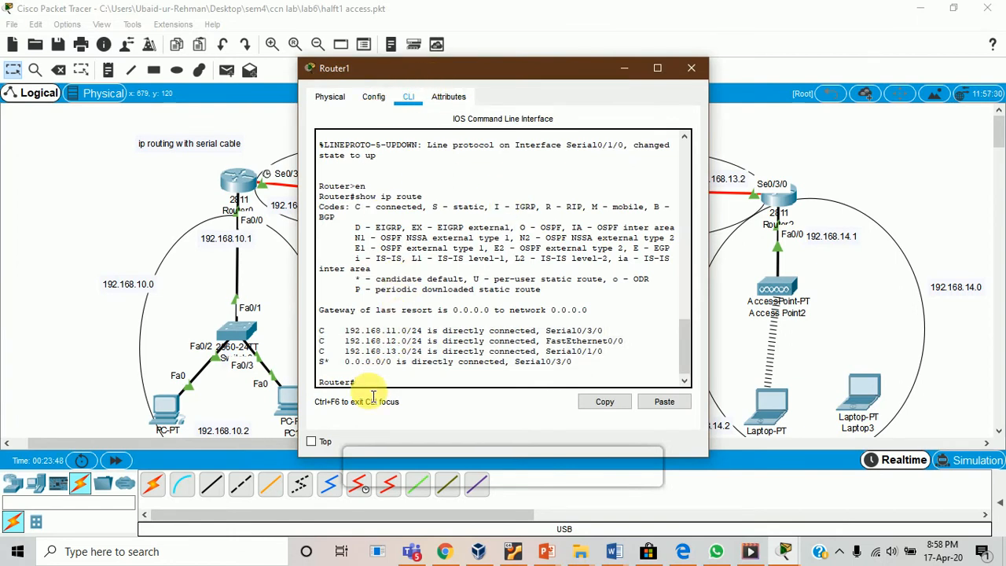
- In config t, add ip route 192.168.14.0 255.255.255.0 192.168.13.2 on Router1, then close its window
{"action": "key", "text": "Return"}
{"action": "type", "text": "con"}
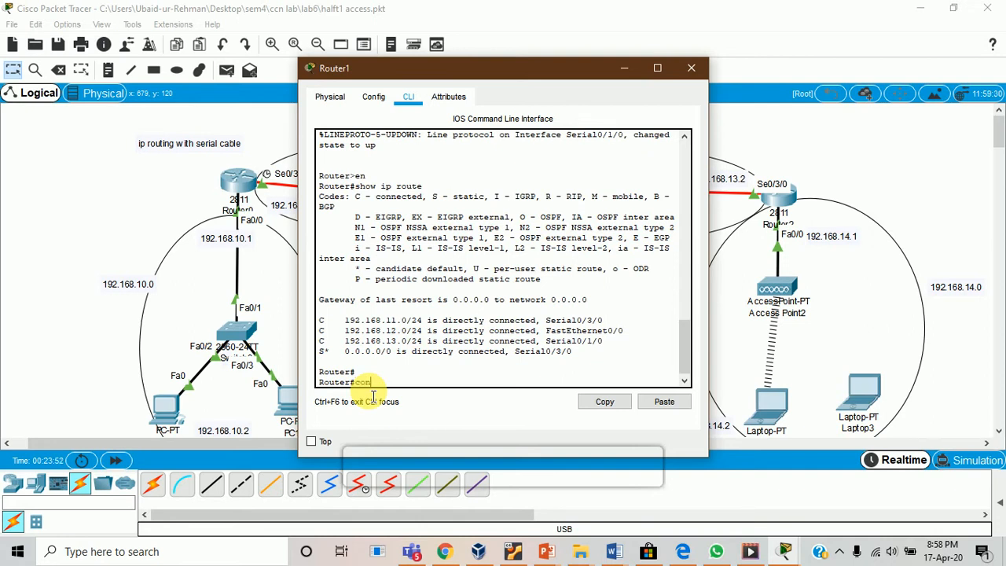
{"action": "type", "text": "fi"}
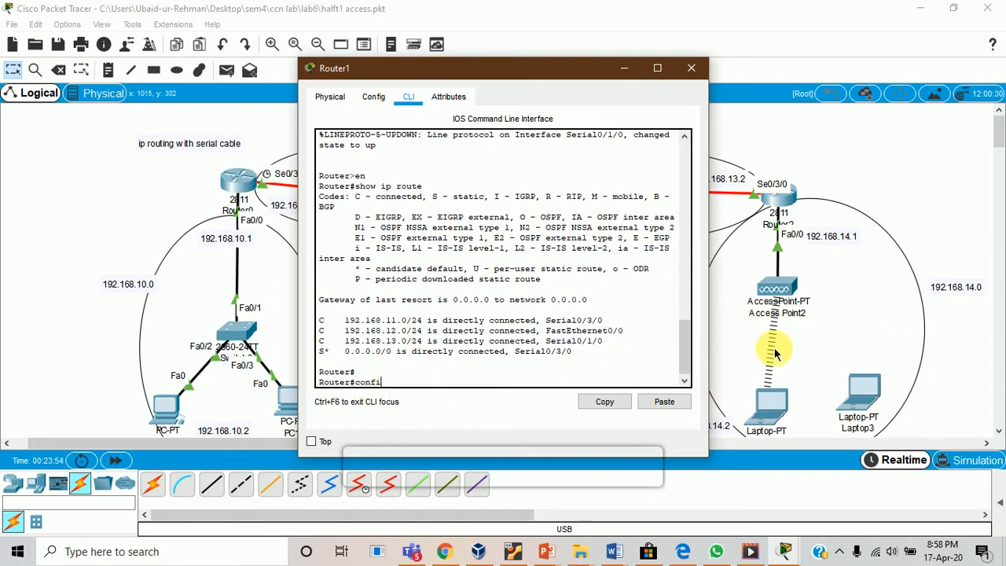
{"action": "type", "text": "g t"}
{"action": "key", "text": "Return"}
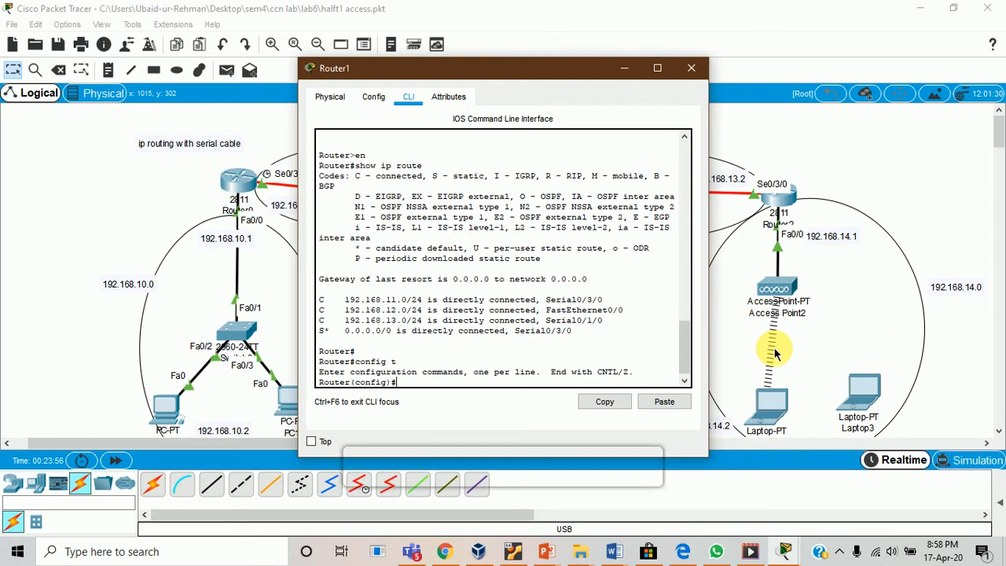
{"action": "type", "text": "ip route"}
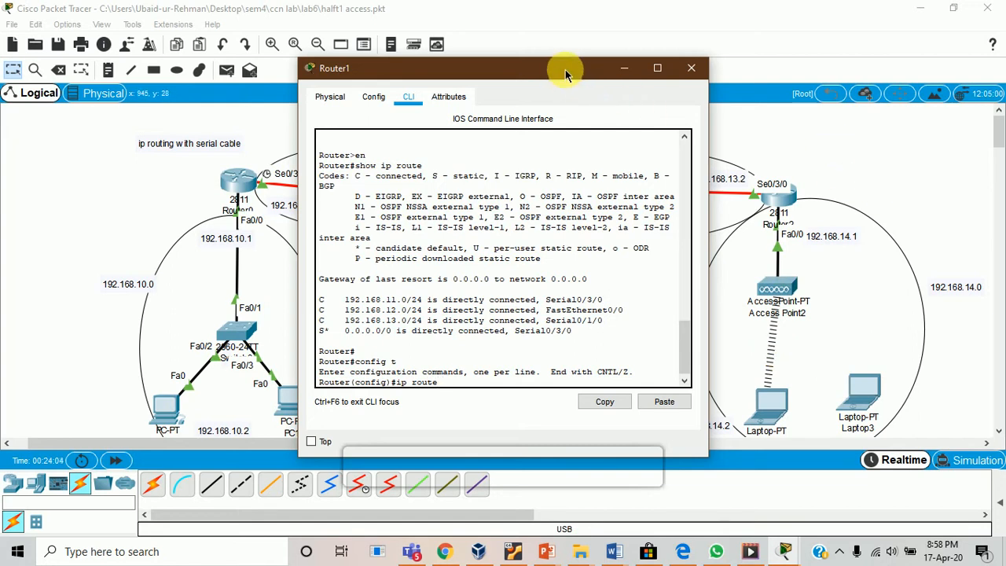
{"action": "left_click_drag", "start_coordinate": [564, 73], "coordinate": [302, 77]}
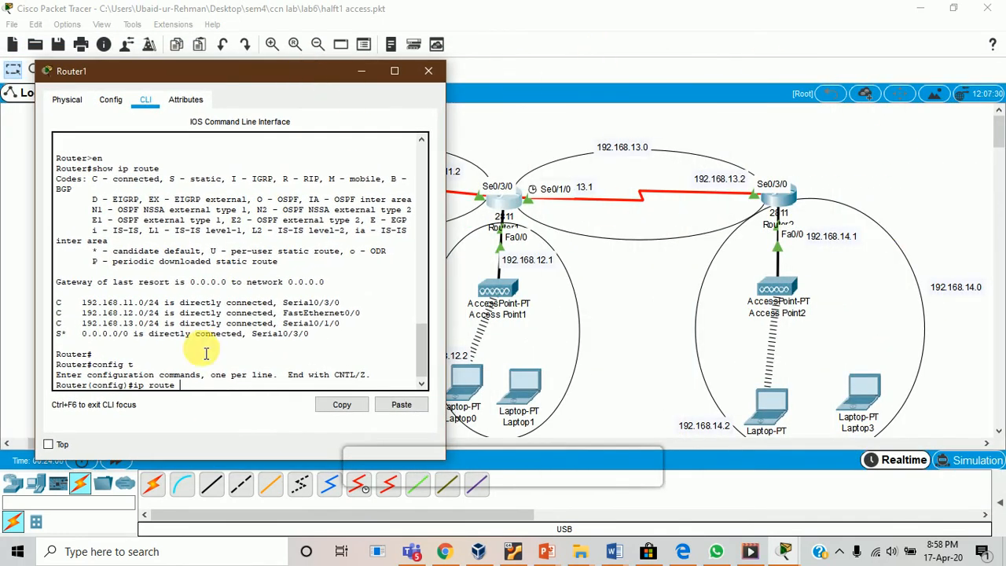
{"action": "type", "text": "192.168.14."}
{"action": "type", "text": "0 255.255.255.0"}
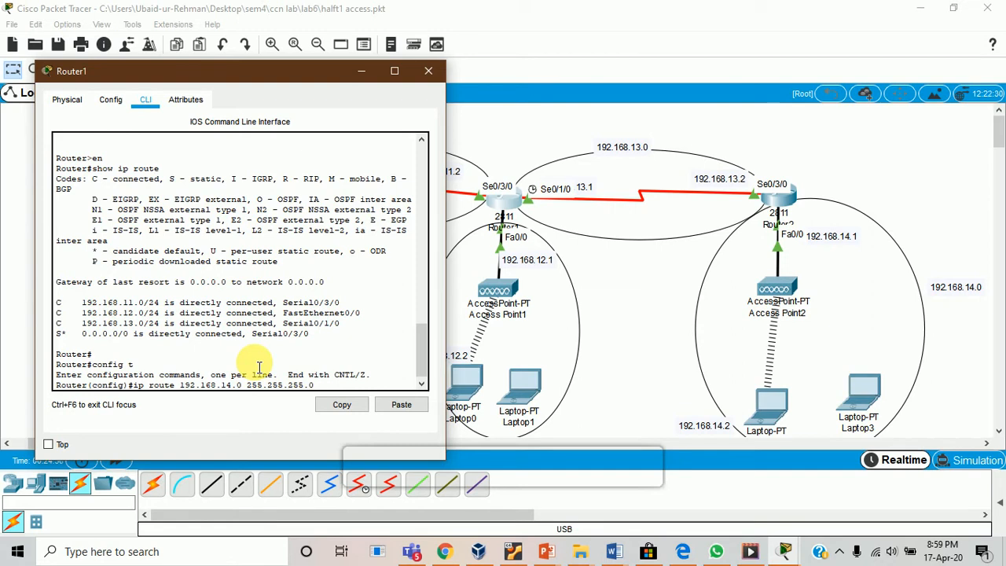
{"action": "type", "text": "192.168.13.2"}
{"action": "key", "text": "Return"}
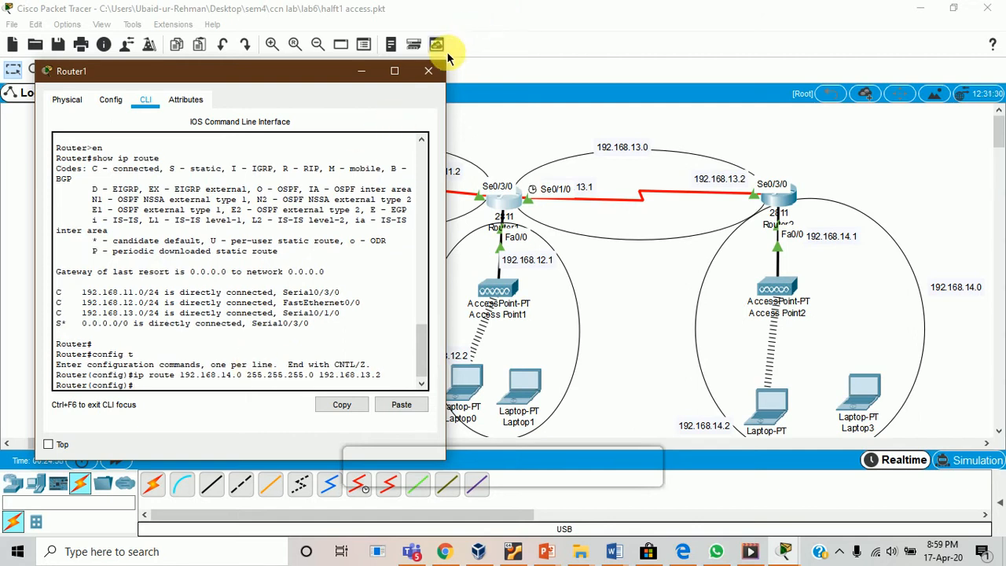
{"action": "left_click", "coordinate": [428, 71]}
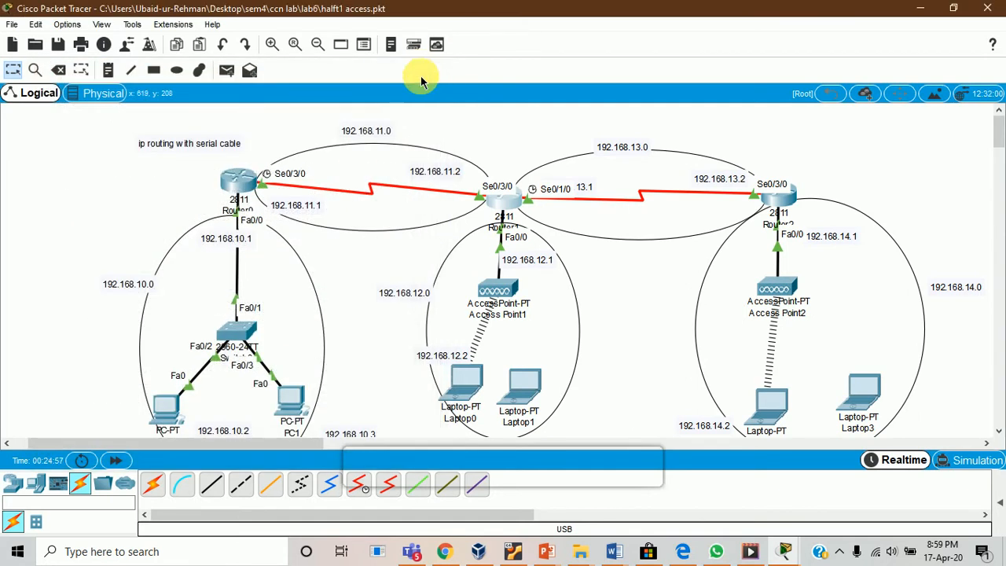
- From Laptop0's command prompt, ping 192.168.14.2, which times out with 100% loss
{"action": "left_click", "coordinate": [468, 387]}
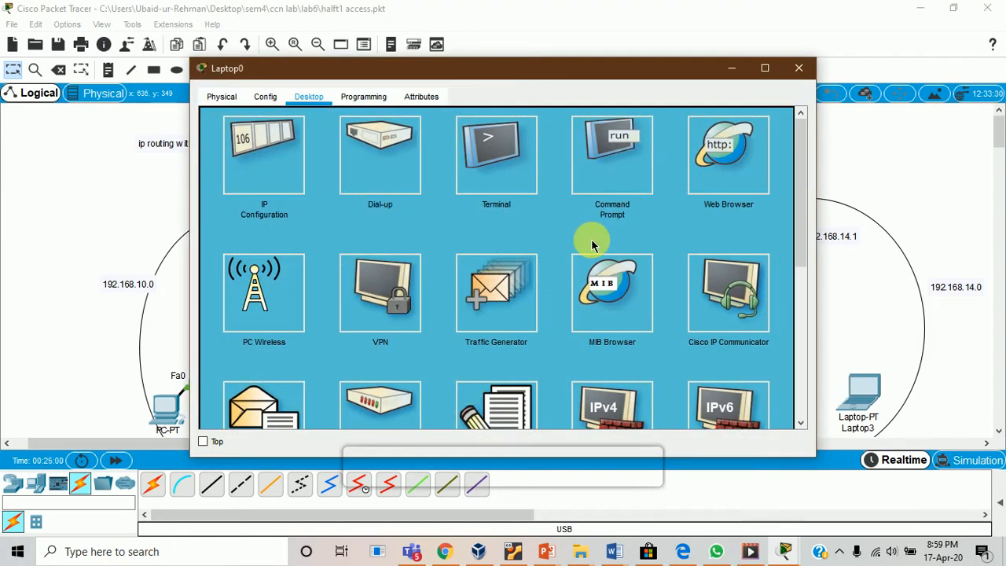
{"action": "left_click", "coordinate": [625, 128]}
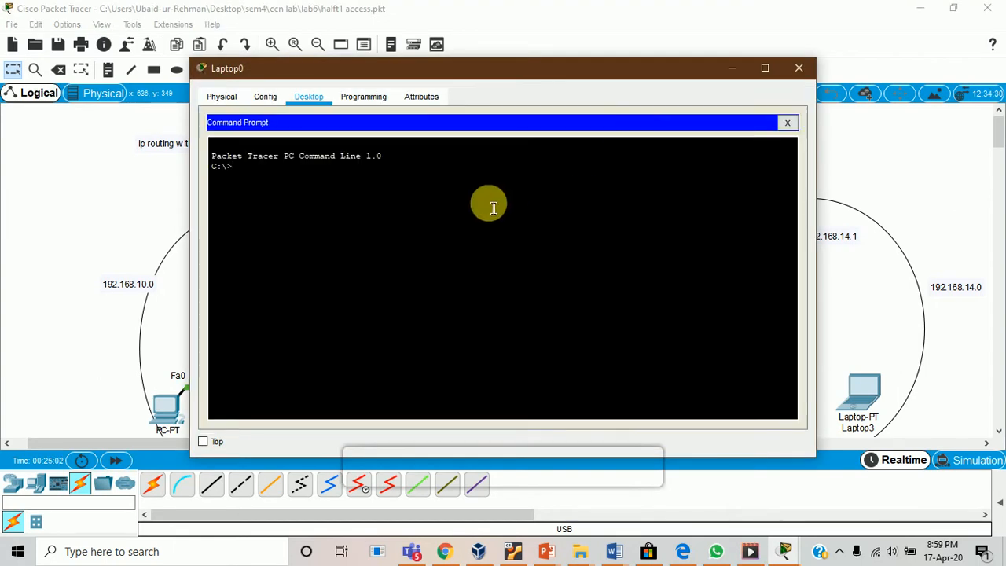
{"action": "type", "text": "ping"}
{"action": "type", "text": "192.168.14."}
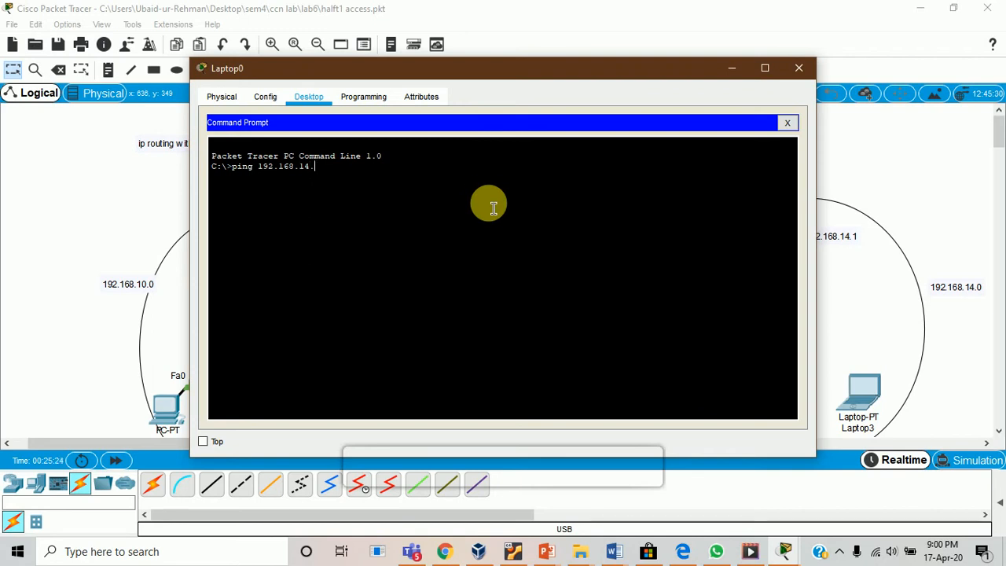
{"action": "type", "text": "2"}
{"action": "key", "text": "Return"}
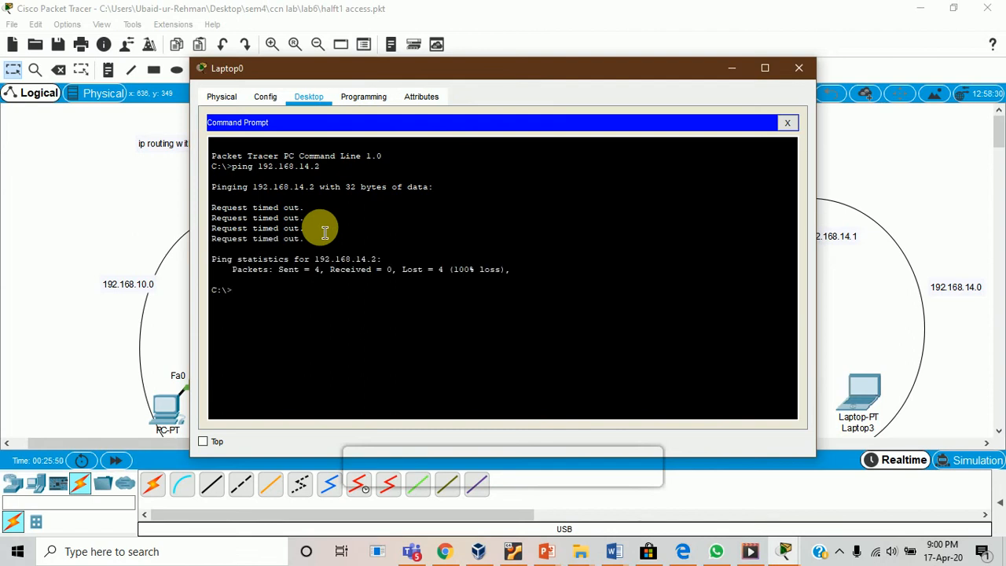
- Ping 192.168.12.1 from Laptop0, also failing with 100% loss, then close the laptop window
{"action": "key", "text": "Up"}
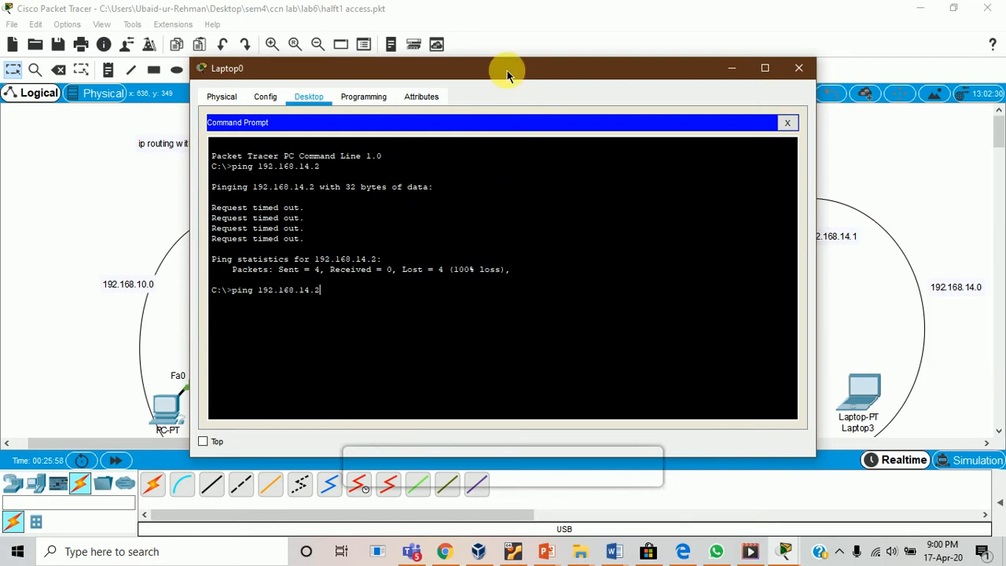
{"action": "left_click_drag", "start_coordinate": [507, 74], "coordinate": [534, 85]}
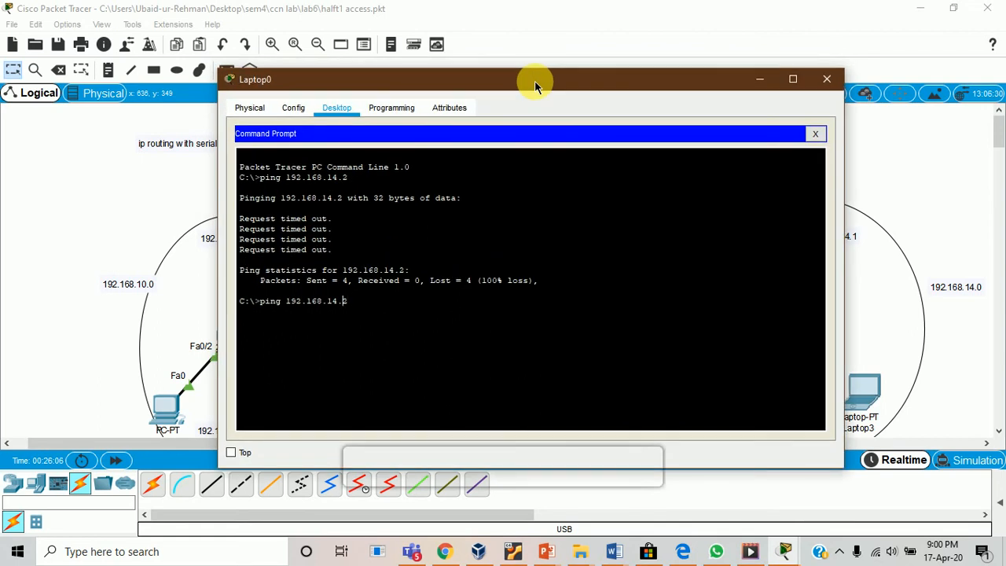
{"action": "key", "text": "BackSpace"}
{"action": "key", "text": "BackSpace"}
{"action": "key", "text": "BackSpace"}
{"action": "key", "text": "BackSpace"}
{"action": "type", "text": "12.1"}
{"action": "key", "text": "Return"}
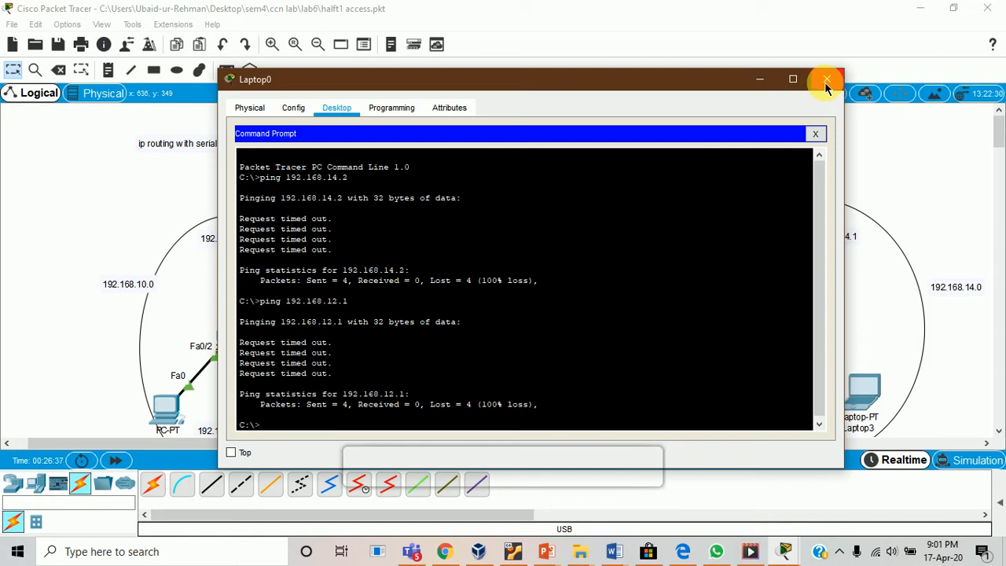
{"action": "left_click", "coordinate": [826, 85]}
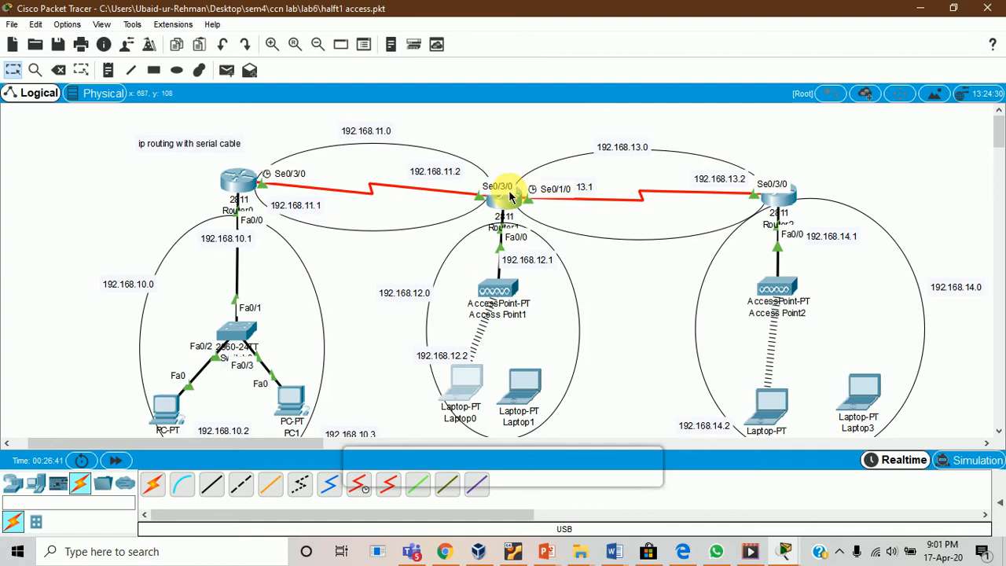
- Add default route ip route 0.0.0.0 0.0.0.0 se0/1/0 on Router1, then close its window
{"action": "left_click", "coordinate": [509, 198]}
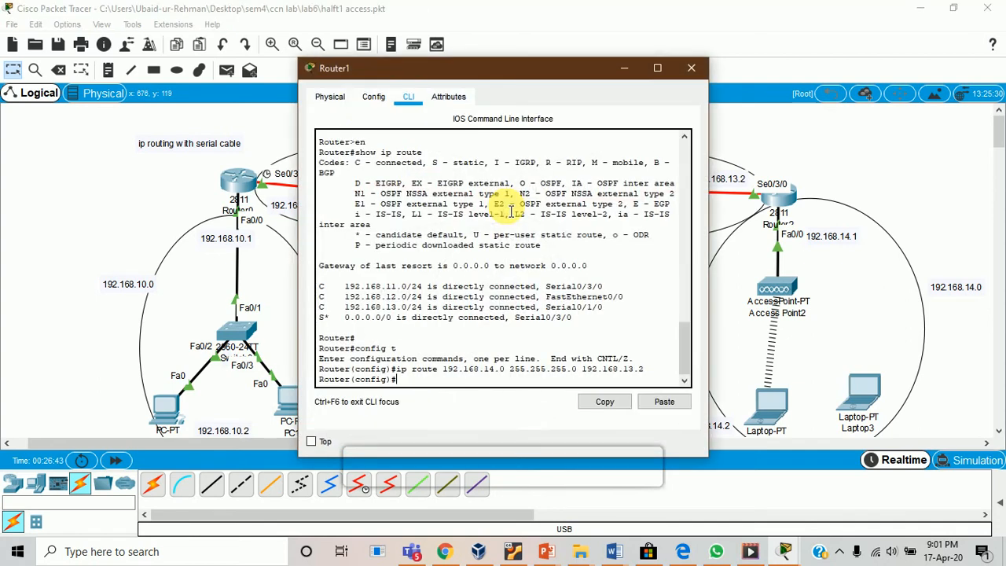
{"action": "left_click", "coordinate": [371, 97]}
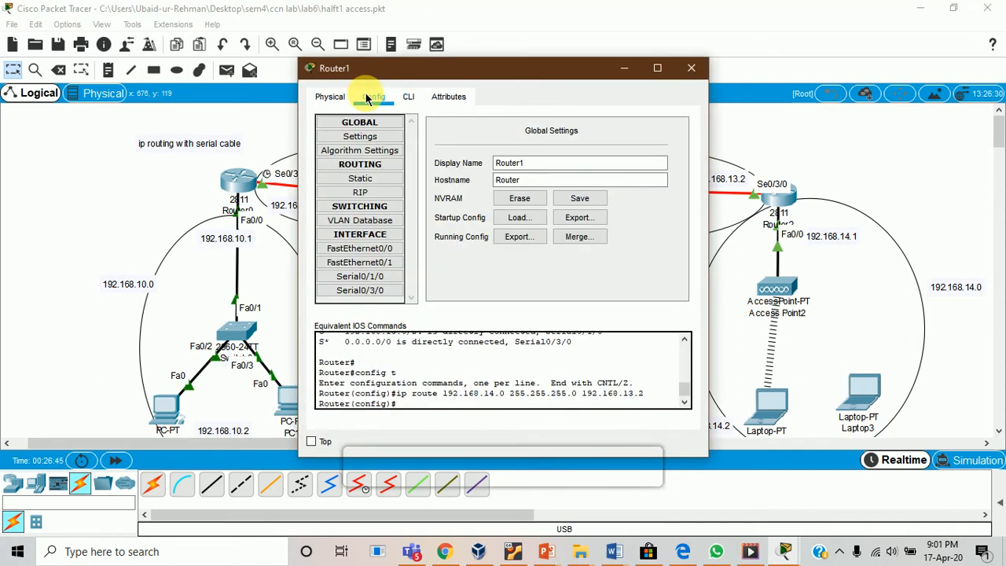
{"action": "left_click", "coordinate": [406, 98]}
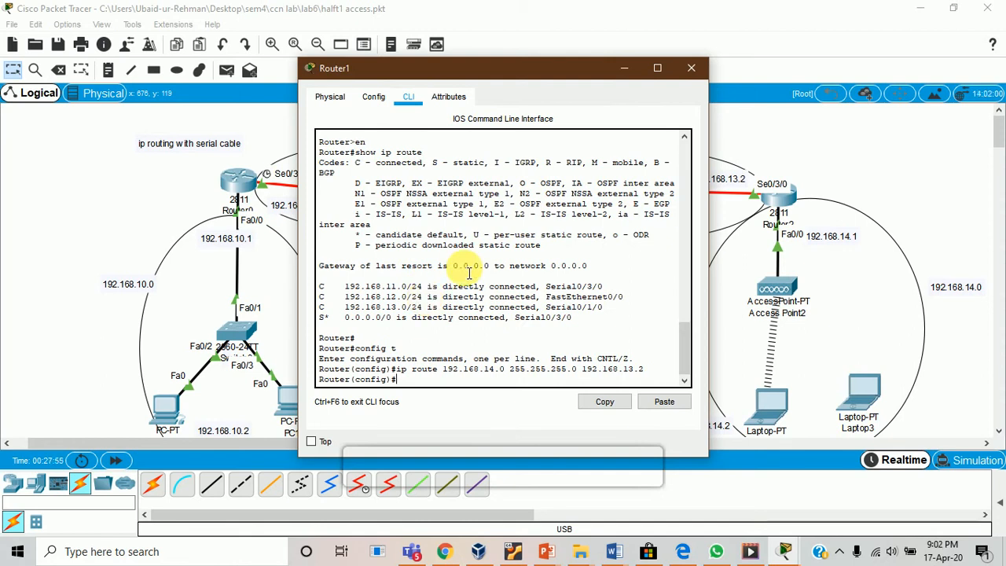
{"action": "type", "text": "ip route "}
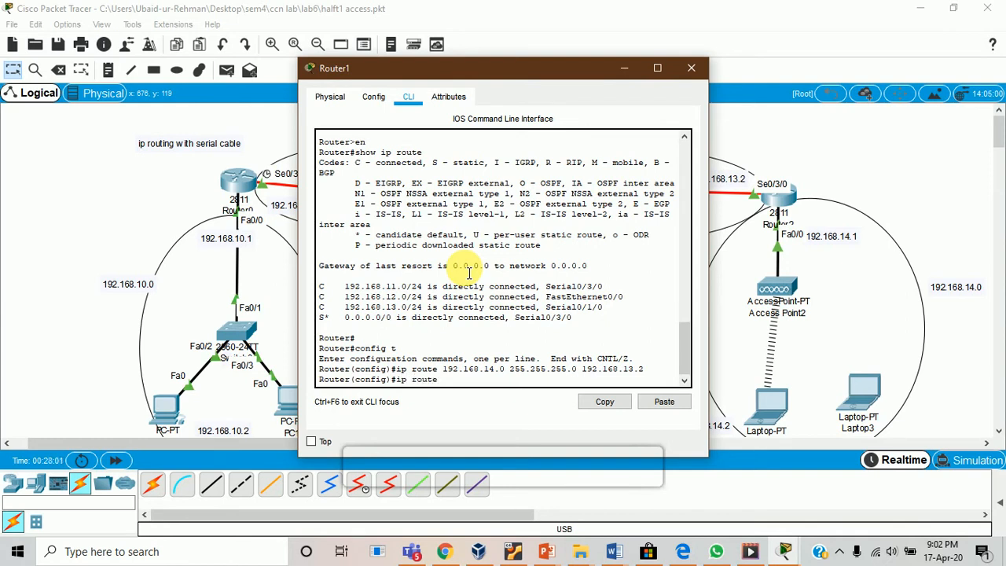
{"action": "type", "text": "0.0.0.0 0.0.0.0"}
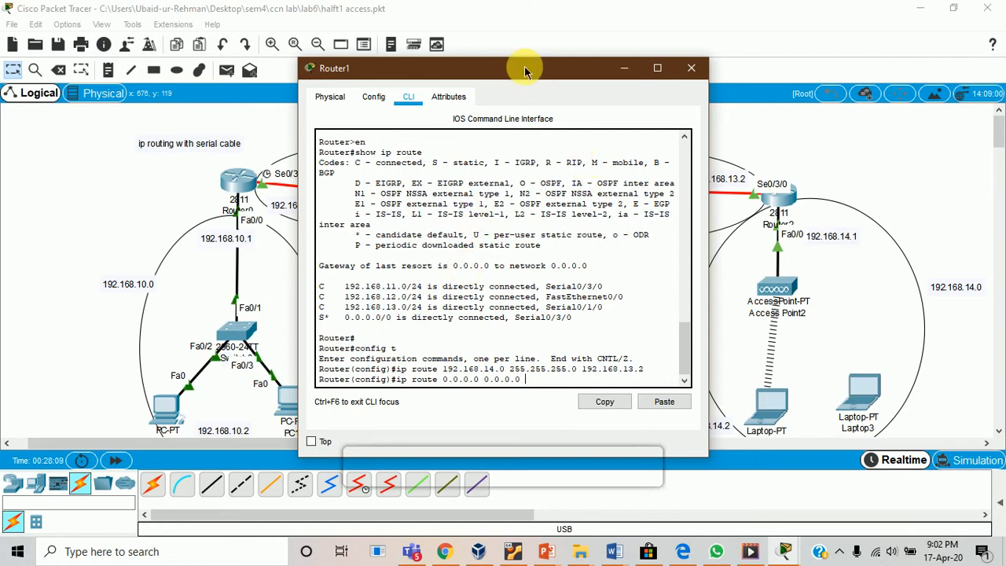
{"action": "left_click_drag", "start_coordinate": [518, 72], "coordinate": [275, 101]}
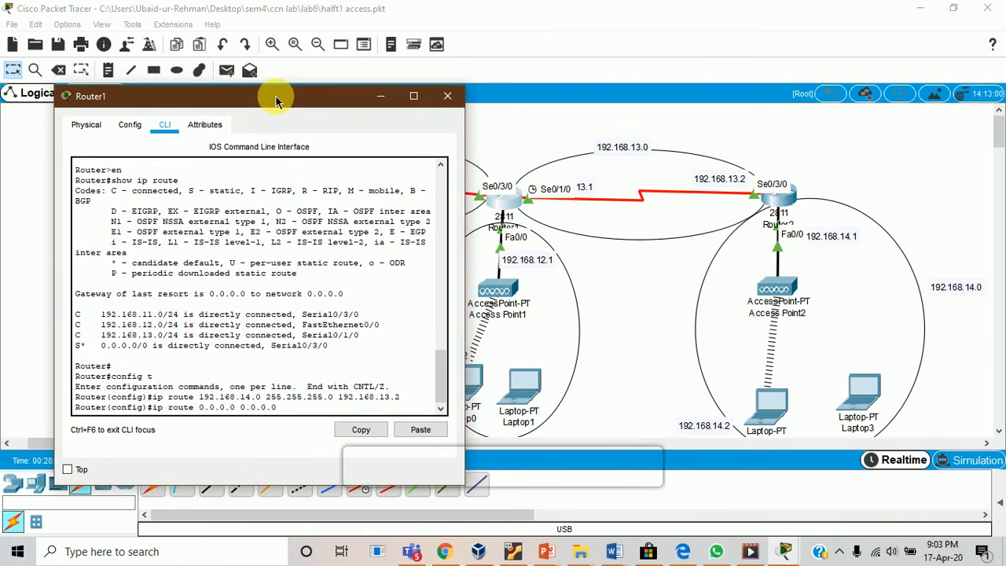
{"action": "type", "text": "se"}
{"action": "type", "text": "0."}
{"action": "type", "text": "/0"}
{"action": "key", "text": "BackSpace"}
{"action": "type", "text": "1/0"}
{"action": "key", "text": "Return"}
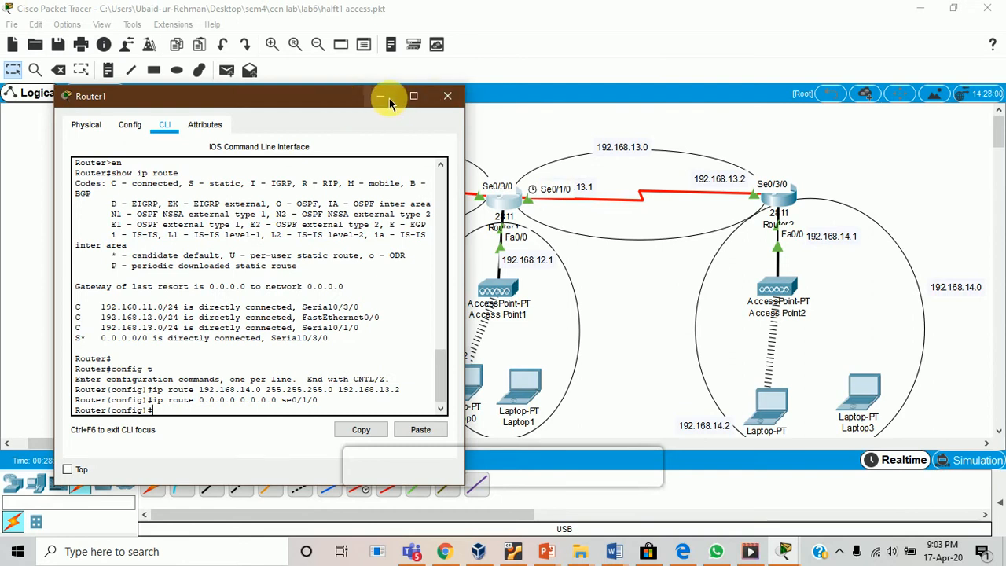
{"action": "left_click", "coordinate": [448, 97]}
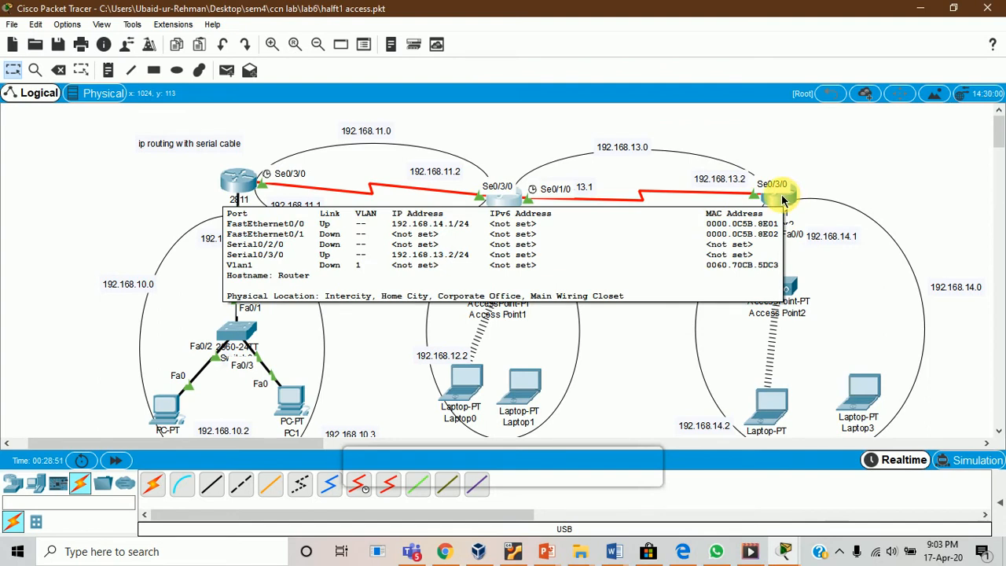
- On Router2's CLI, enter privileged mode with en and global configuration with config t
{"action": "left_click", "coordinate": [786, 198]}
{"action": "left_click", "coordinate": [408, 97]}
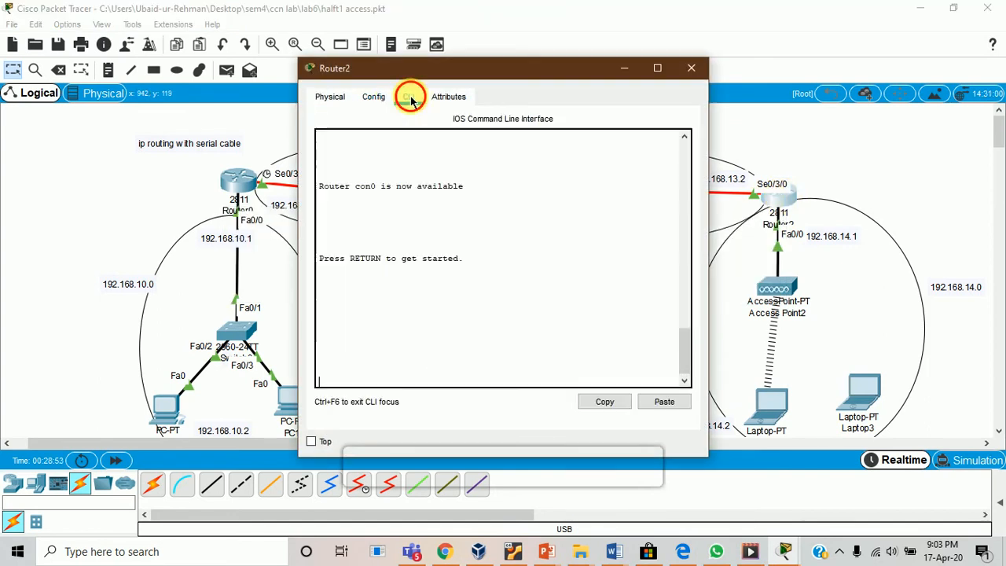
{"action": "key", "text": "Return"}
{"action": "key", "text": "Return"}
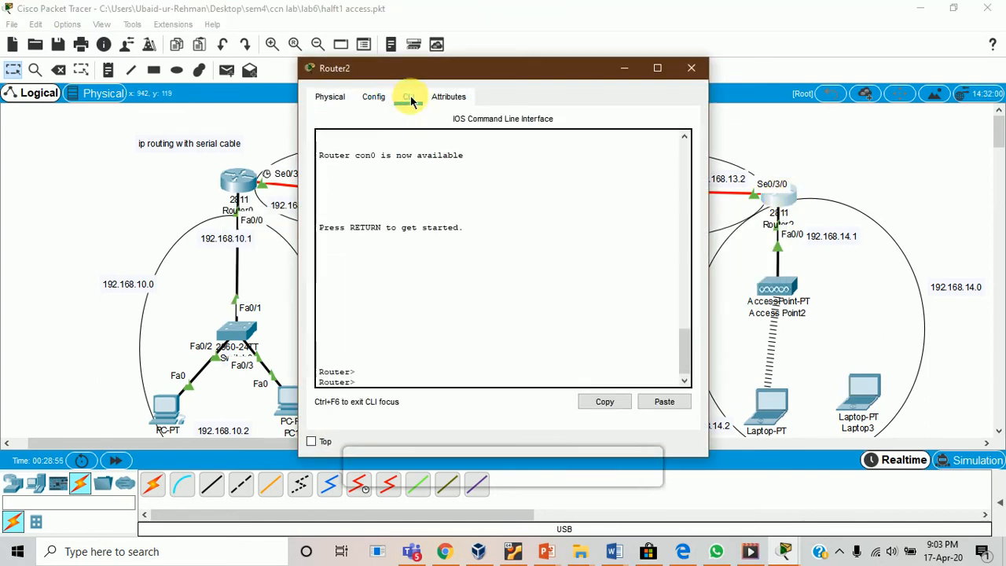
{"action": "type", "text": "en"}
{"action": "key", "text": "Return"}
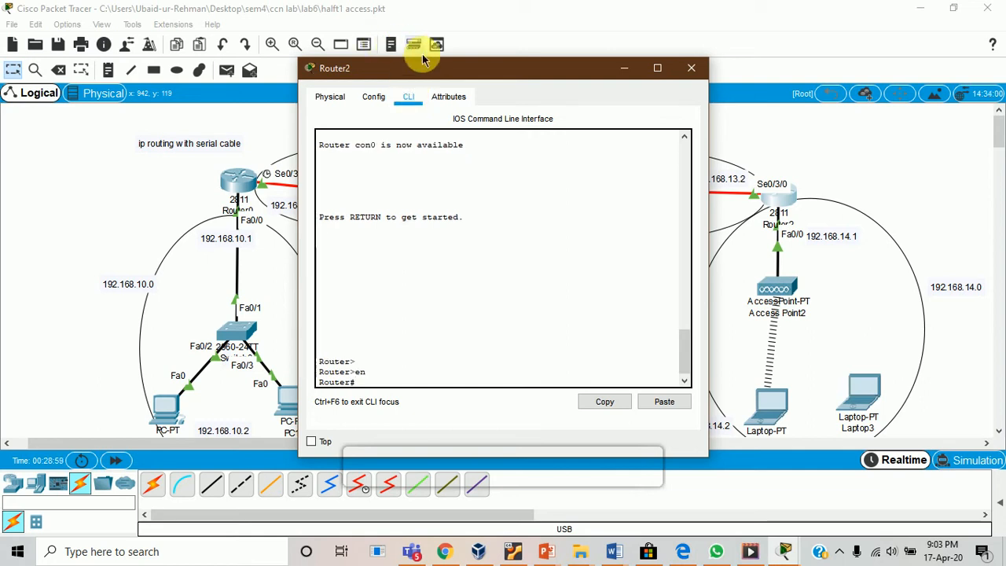
{"action": "left_click_drag", "start_coordinate": [438, 67], "coordinate": [266, 55]}
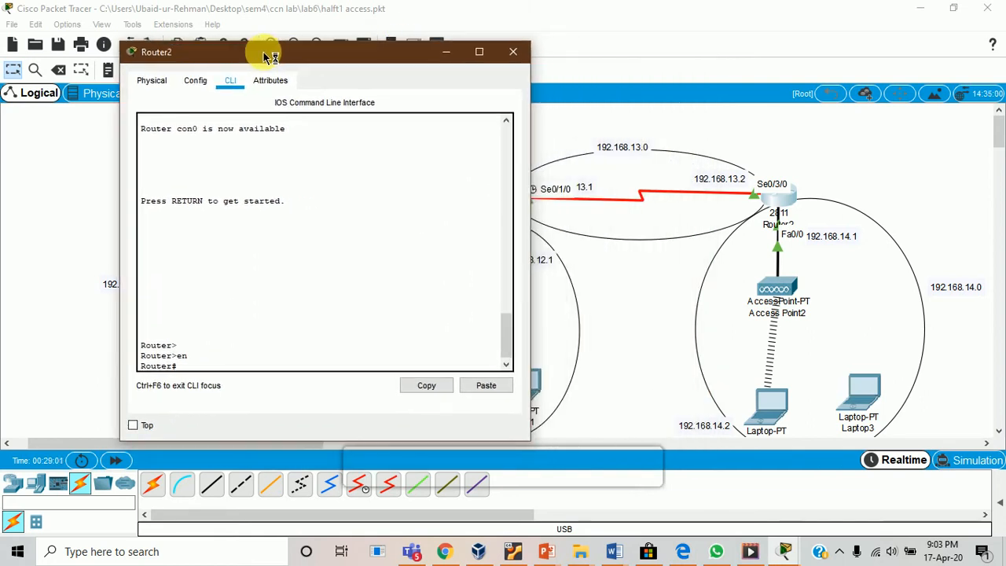
{"action": "type", "text": "config t"}
{"action": "key", "text": "Return"}
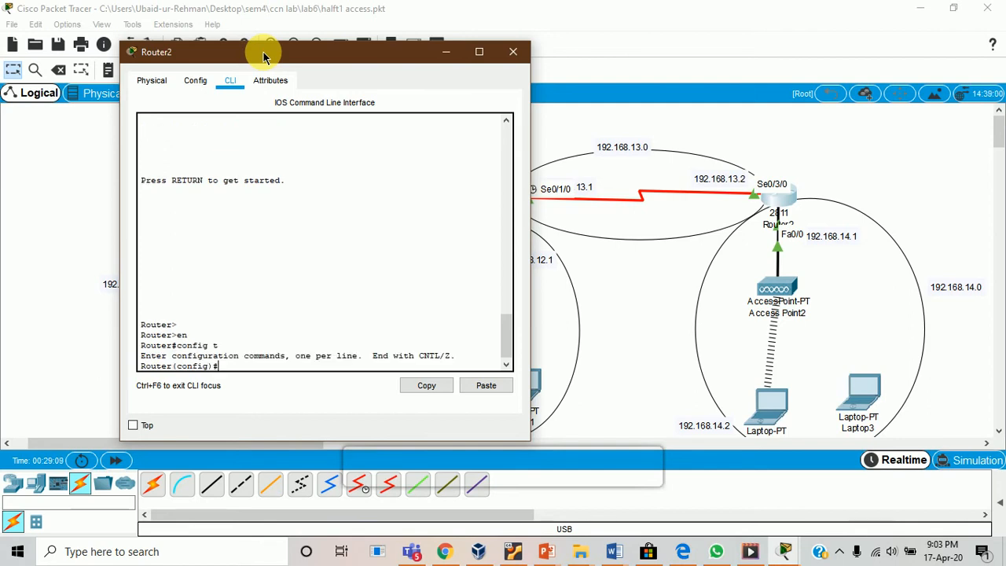
- Add default route ip route 0.0.0.0 0.0.0.0 se0/3/0 on Router2
{"action": "type", "text": "ip route"}
{"action": "type", "text": "0.0 0.0.0.0"}
{"action": "type", "text": "se0"}
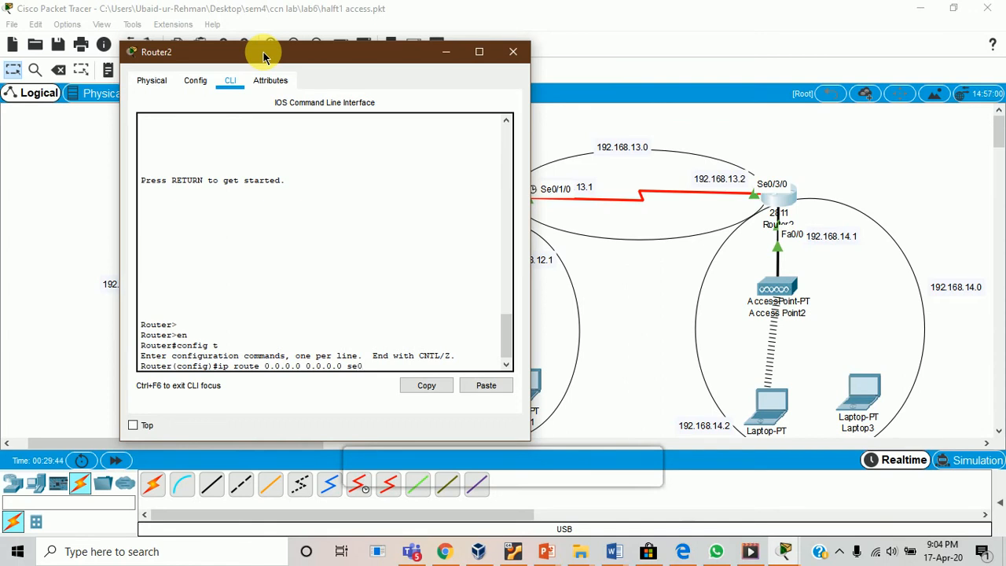
{"action": "type", "text": "/3/0"}
{"action": "key", "text": "Return"}
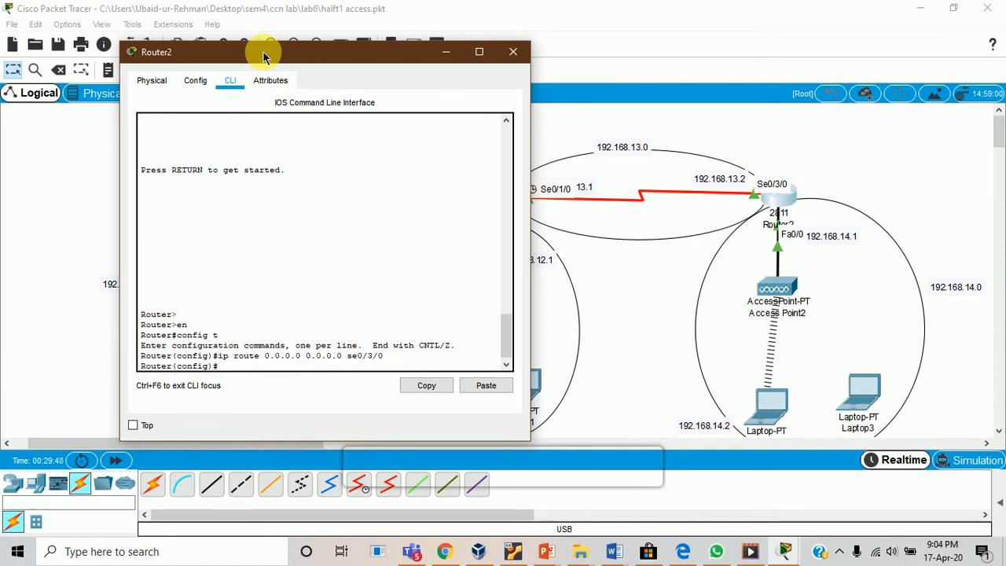
- Begin typing ip route 192.168.13.0 255.255.255.0 and move the 192.168.13.1 label higher
{"action": "key", "text": "Up"}
{"action": "key", "text": "BackSpace"}
{"action": "key", "text": "BackSpace"}
{"action": "key", "text": "BackSpace"}
{"action": "key", "text": "BackSpace"}
{"action": "key", "text": "BackSpace"}
{"action": "key", "text": "BackSpace"}
{"action": "key", "text": "BackSpace"}
{"action": "key", "text": "BackSpace"}
{"action": "key", "text": "BackSpace"}
{"action": "key", "text": "BackSpace"}
{"action": "key", "text": "BackSpace"}
{"action": "key", "text": "BackSpace"}
{"action": "key", "text": "BackSpace"}
{"action": "key", "text": "BackSpace"}
{"action": "key", "text": "BackSpace"}
{"action": "key", "text": "BackSpace"}
{"action": "key", "text": "BackSpace"}
{"action": "key", "text": "BackSpace"}
{"action": "key", "text": "BackSpace"}
{"action": "key", "text": "BackSpace"}
{"action": "key", "text": "BackSpace"}
{"action": "key", "text": "BackSpace"}
{"action": "key", "text": "BackSpace"}
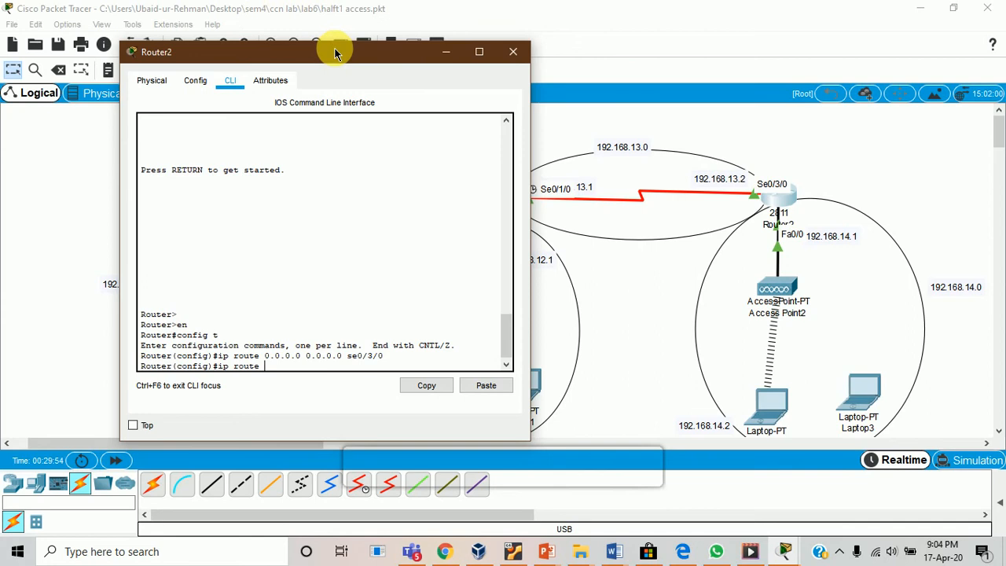
{"action": "left_click_drag", "start_coordinate": [336, 51], "coordinate": [648, 45]}
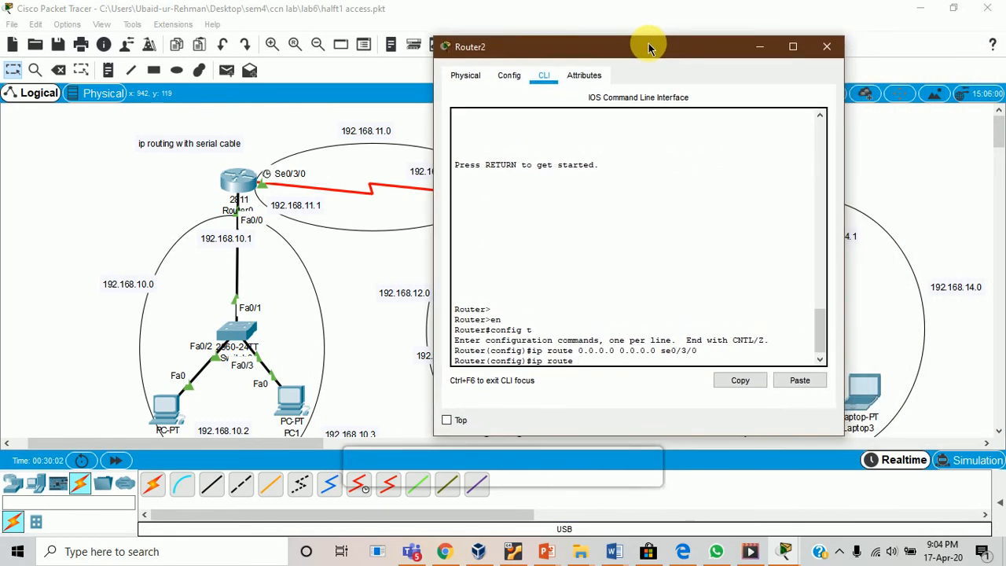
{"action": "type", "text": "192.168.13.0 255.255.255."}
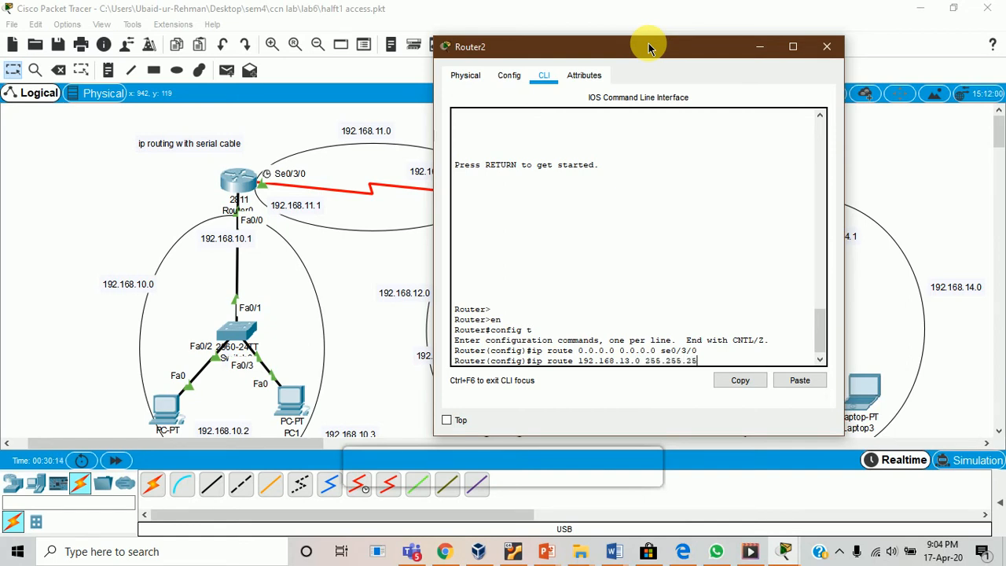
{"action": "type", "text": "0"}
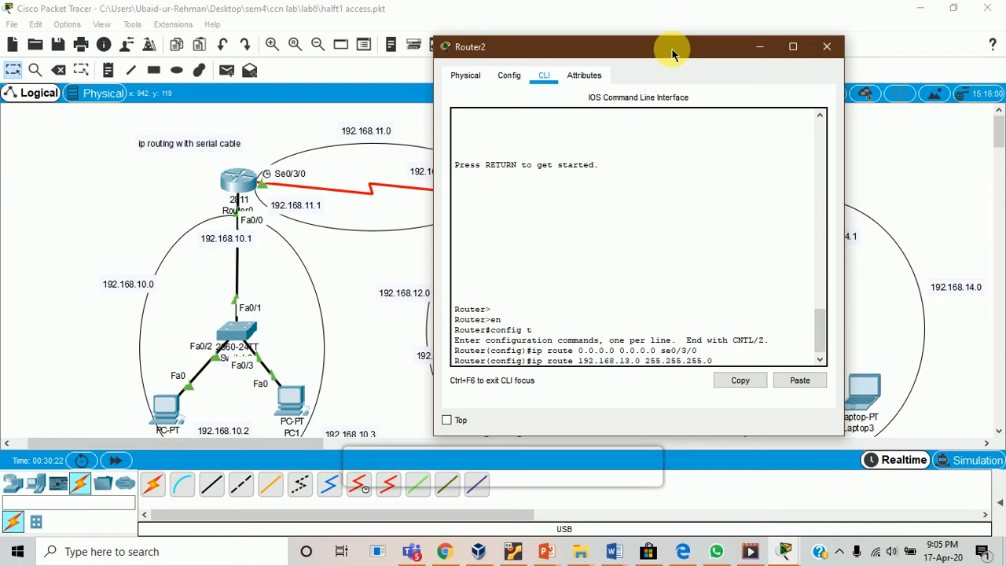
{"action": "left_click_drag", "start_coordinate": [672, 53], "coordinate": [200, 112]}
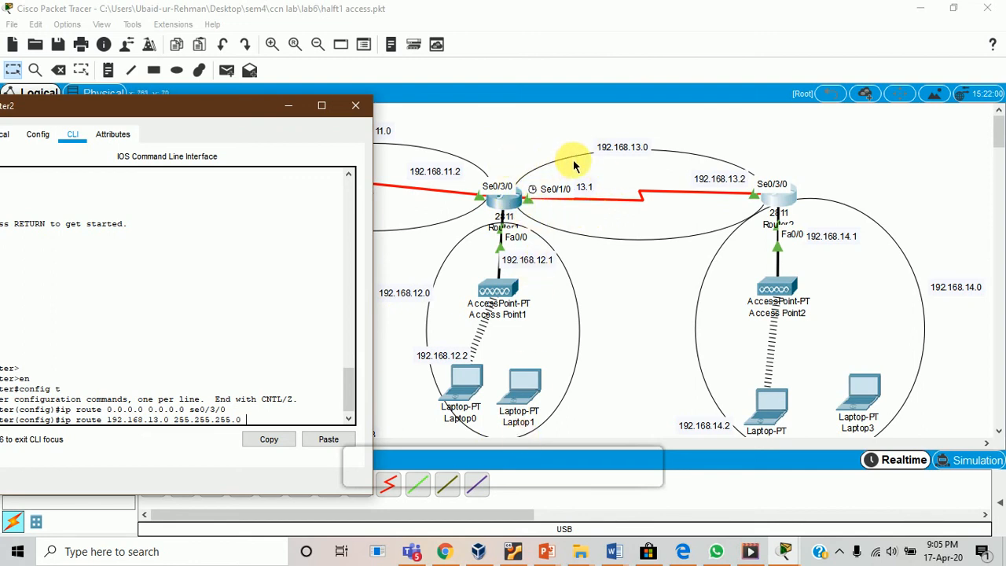
{"action": "mouse_move", "coordinate": [584, 189]}
{"action": "left_mouse_down"}
{"action": "mouse_move", "coordinate": [588, 171]}
{"action": "mouse_move", "coordinate": [581, 179]}
{"action": "left_mouse_up"}
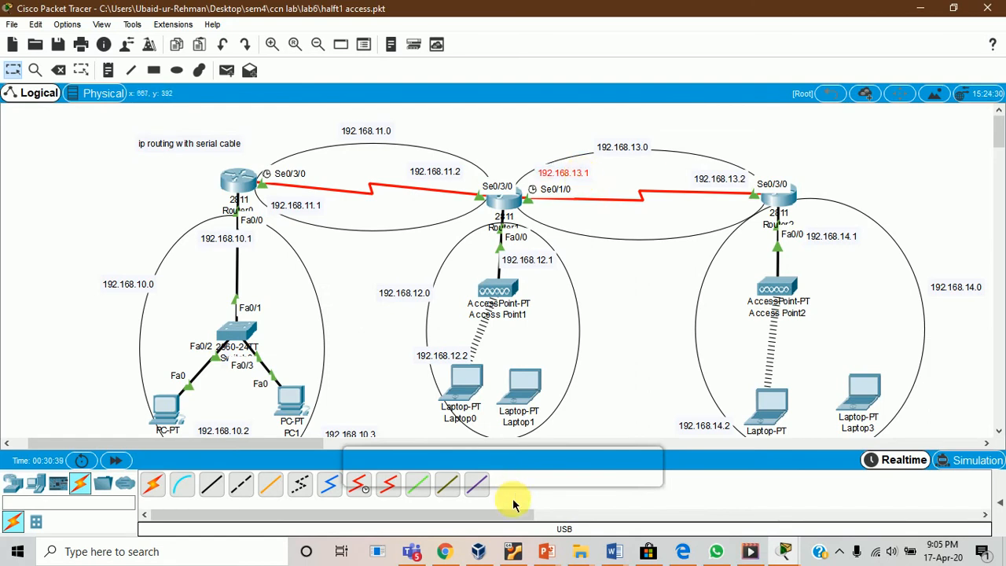
- Complete Router2's static route to 192.168.13.0 255.255.255.0 via next hop 192.168.13.1
{"action": "left_click", "coordinate": [783, 553]}
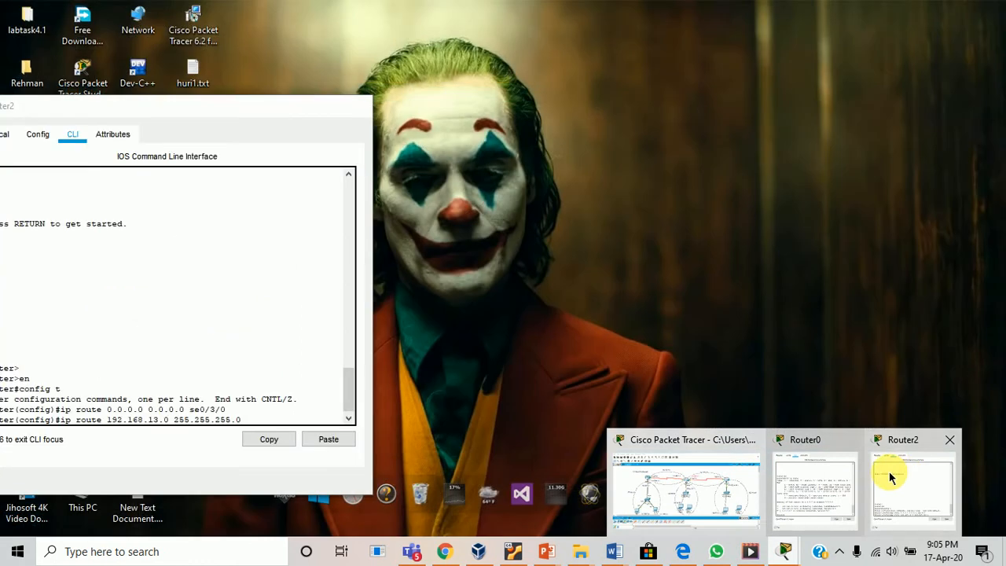
{"action": "left_click", "coordinate": [890, 477]}
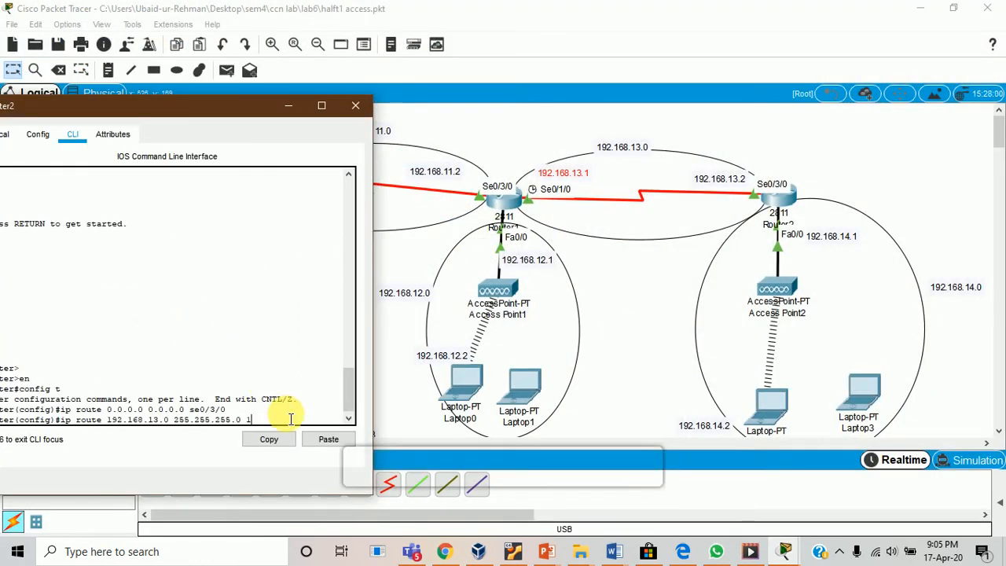
{"action": "type", "text": "192.168.13.1"}
{"action": "key", "text": "Return"}
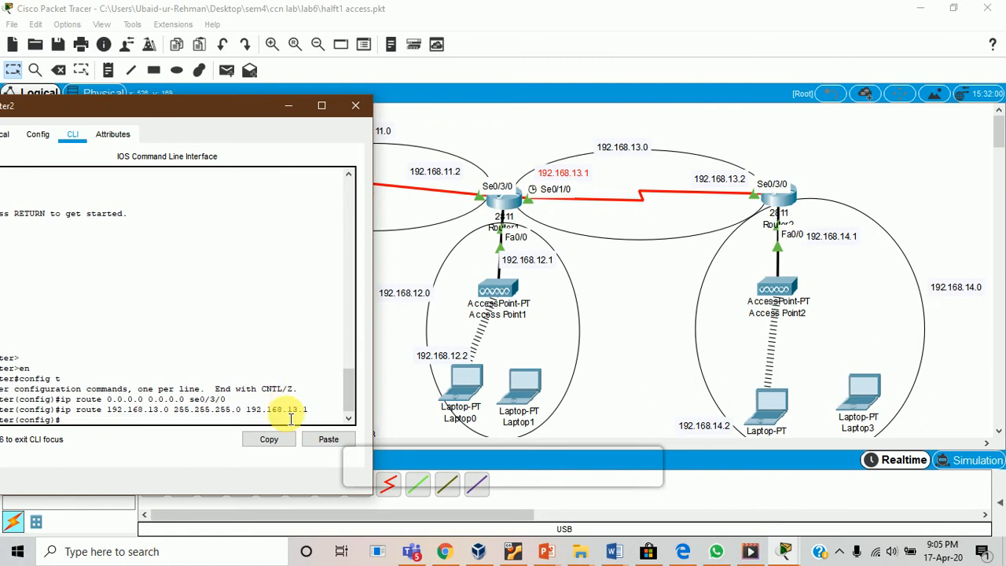
- Exit config mode, confirm Router2's three routes with show ip route, then close its window
{"action": "type", "text": "exit"}
{"action": "key", "text": "Return"}
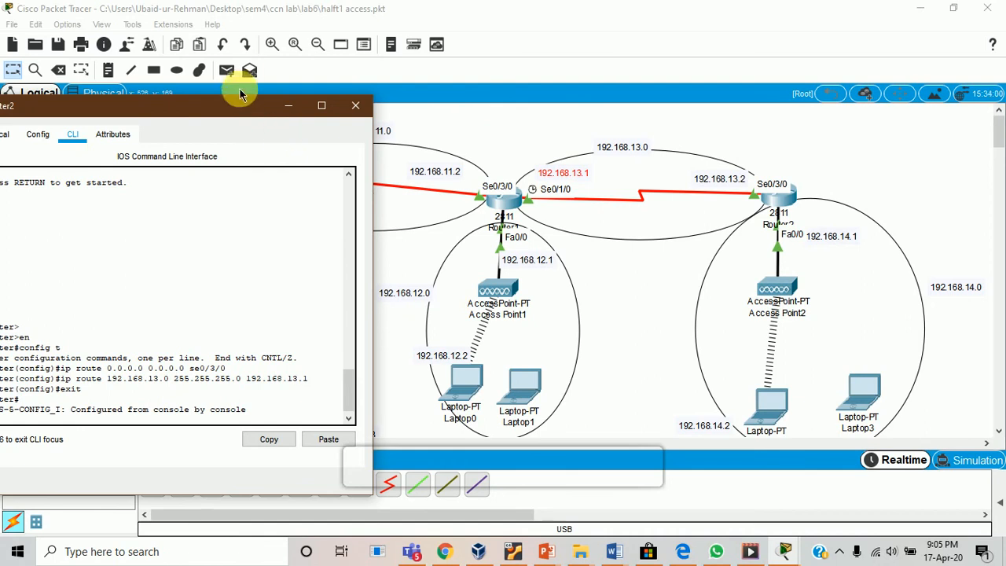
{"action": "left_click_drag", "start_coordinate": [239, 115], "coordinate": [548, 62]}
{"action": "key", "text": "Return"}
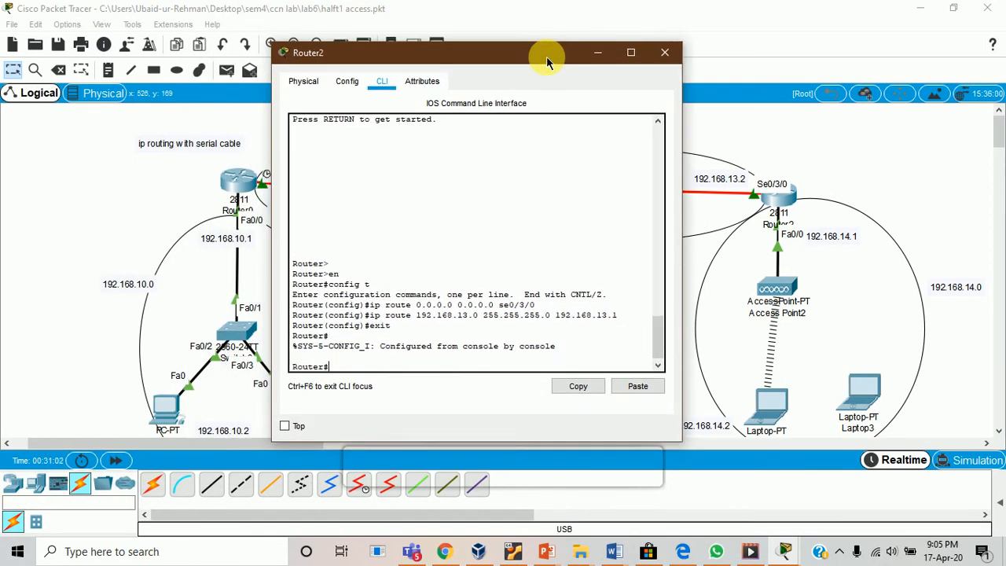
{"action": "type", "text": "show ip route"}
{"action": "key", "text": "Return"}
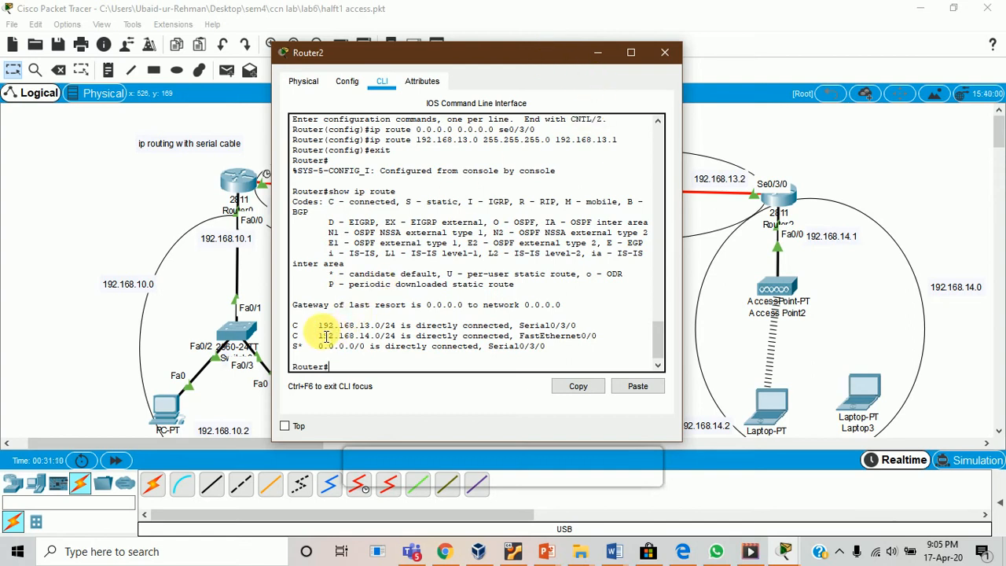
{"action": "left_click_drag", "start_coordinate": [314, 325], "coordinate": [576, 368]}
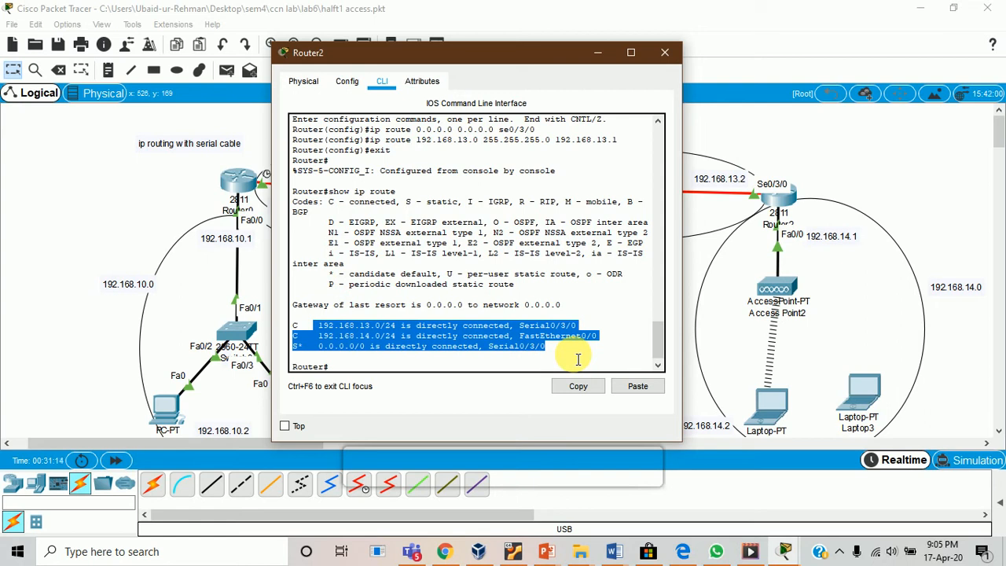
{"action": "left_click", "coordinate": [666, 53]}
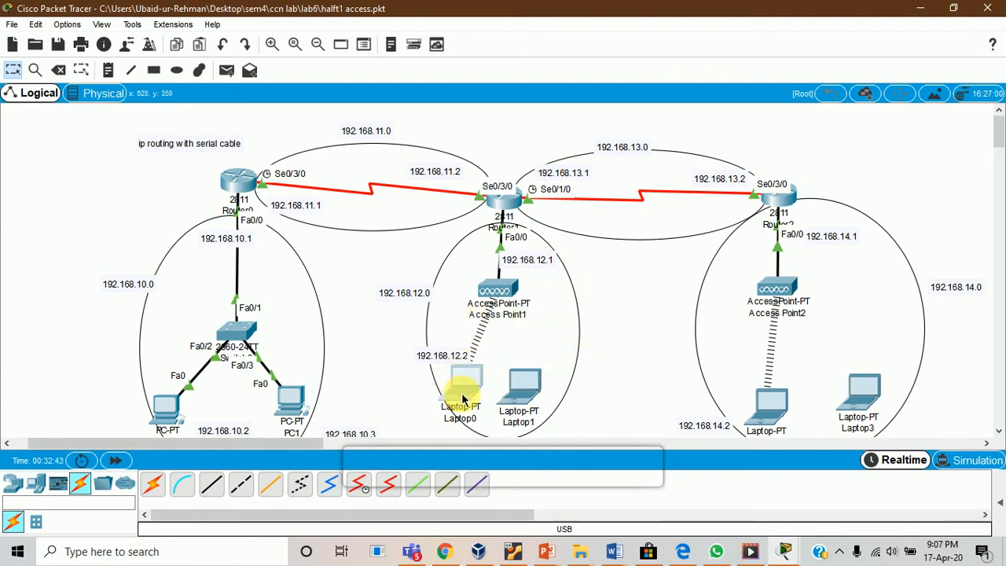
- Check Laptop0 and the laptop under Access Point2, then open Laptop0's wireless configuration settings
{"action": "mouse_move", "coordinate": [463, 398]}
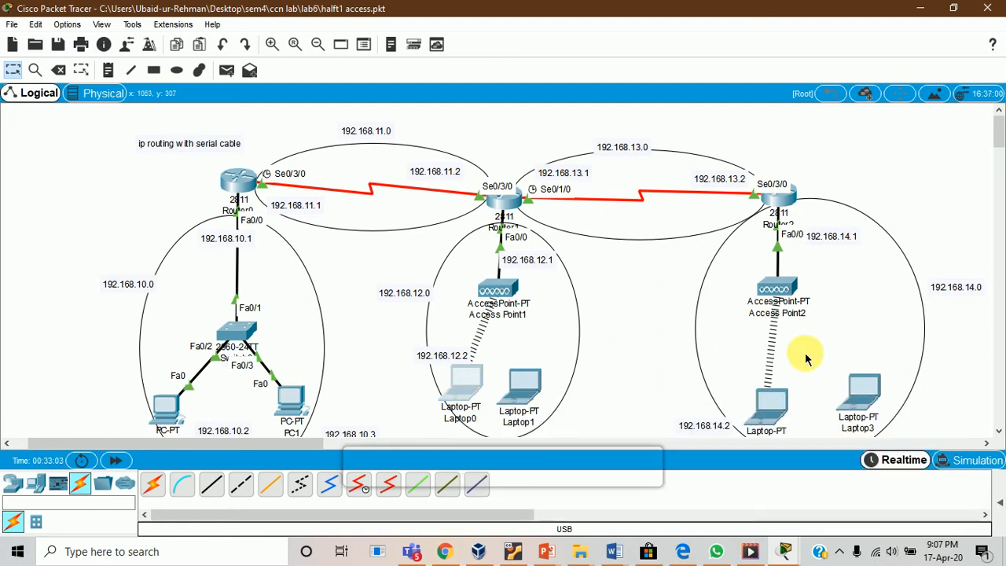
{"action": "mouse_move", "coordinate": [770, 404]}
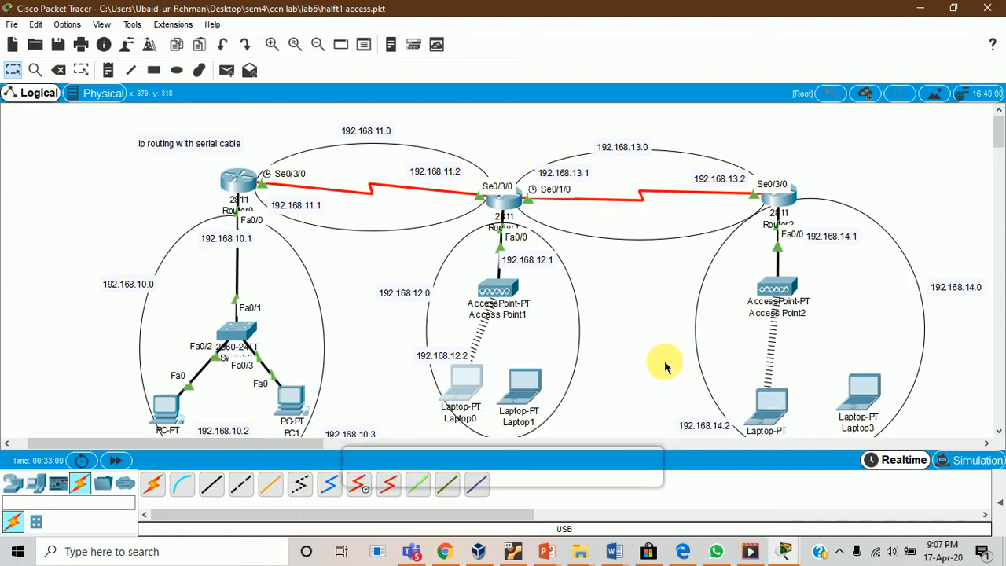
{"action": "left_click", "coordinate": [462, 385]}
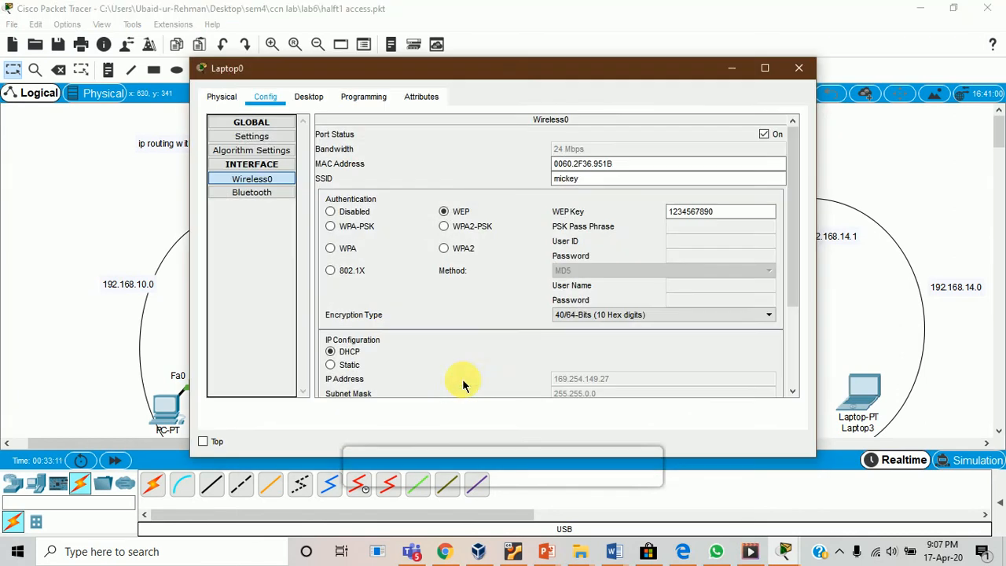
- Switch Laptop0's IPv4 gateway from DHCP to static and enter gateway 192.168.12.1
{"action": "left_click", "coordinate": [257, 137]}
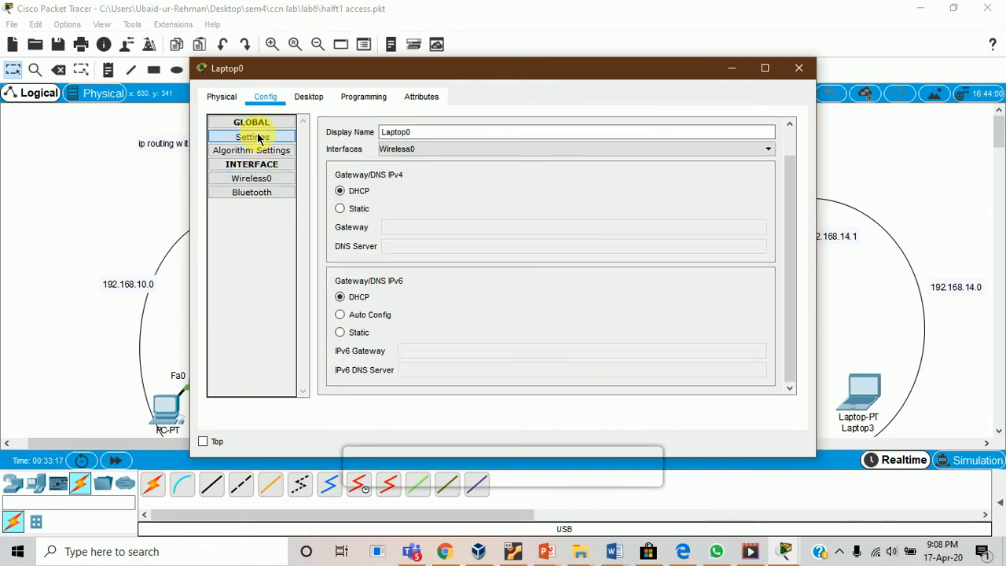
{"action": "left_click", "coordinate": [340, 208]}
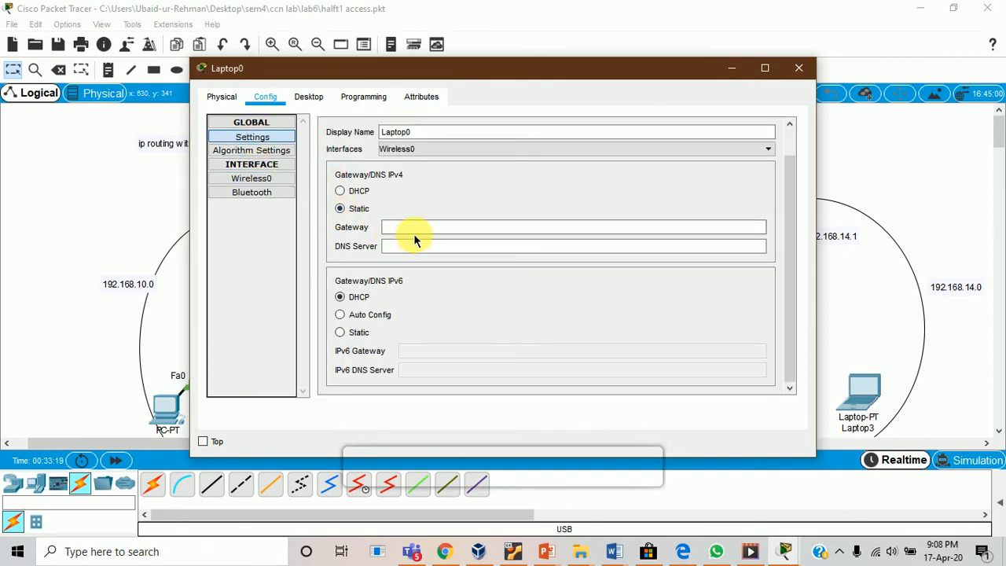
{"action": "left_click", "coordinate": [428, 229]}
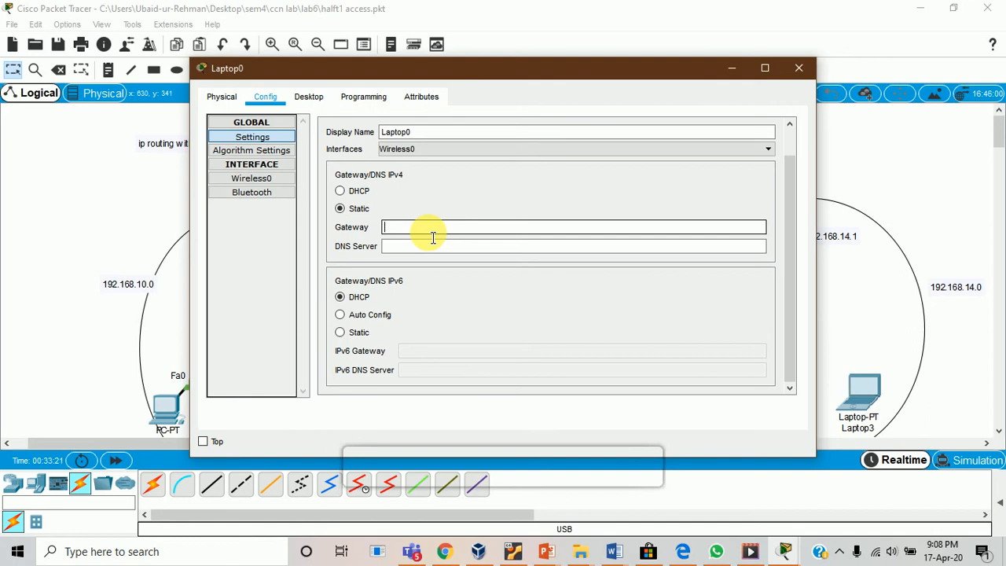
{"action": "type", "text": "192.168.12.1"}
- Give Laptop0's Wireless0 IP 192.168.12.2 with mask 255.255.255.0, then close Laptop0's window
{"action": "left_click", "coordinate": [269, 180]}
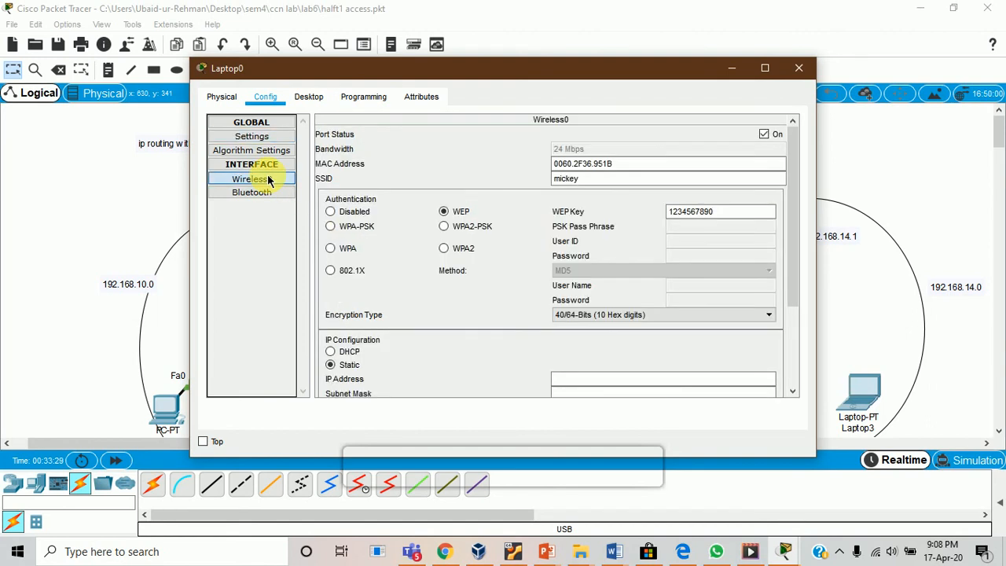
{"action": "scroll", "coordinate": [691, 243], "scroll_direction": "down", "scroll_amount": 3}
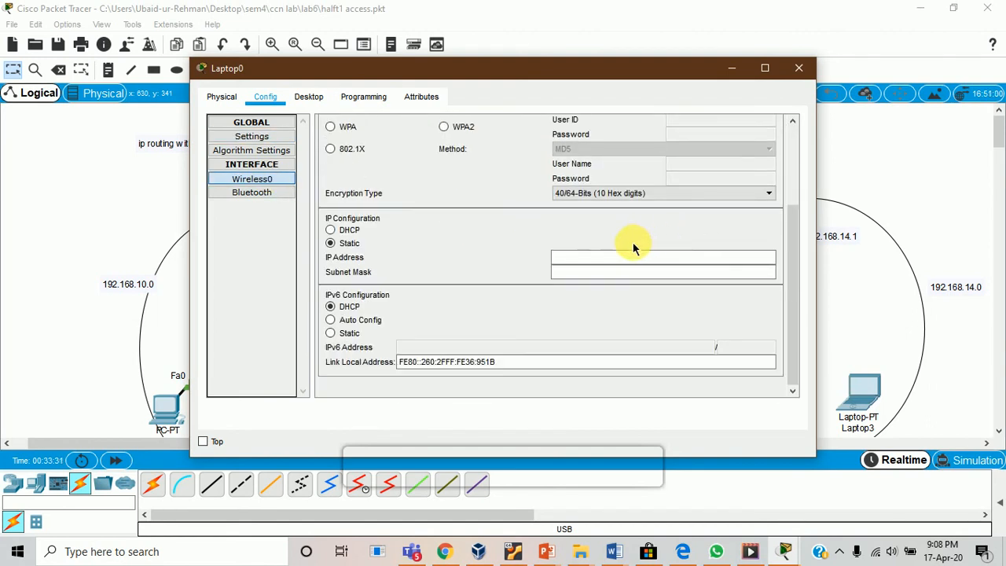
{"action": "left_click", "coordinate": [602, 263]}
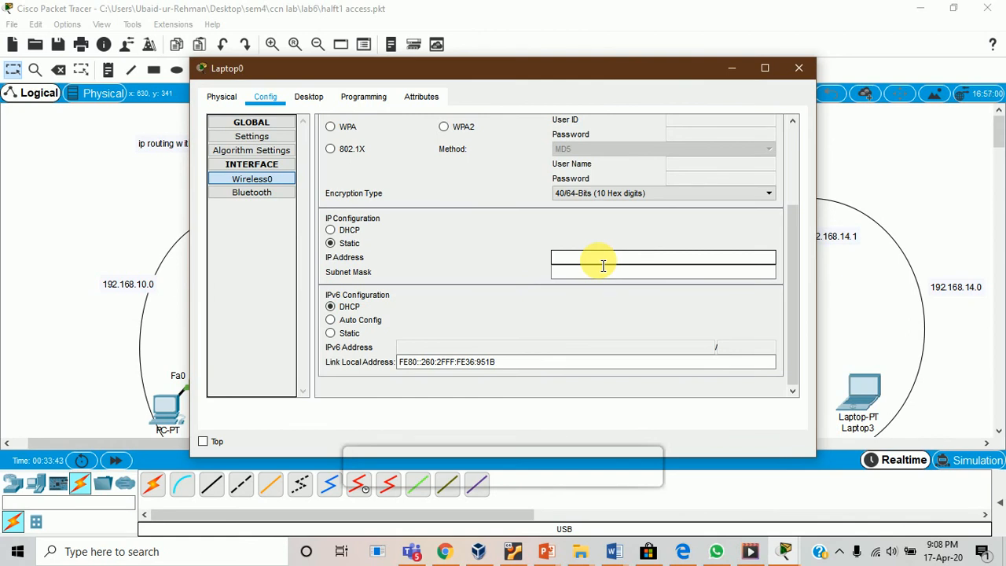
{"action": "type", "text": "192.168"}
{"action": "type", "text": ".12.1"}
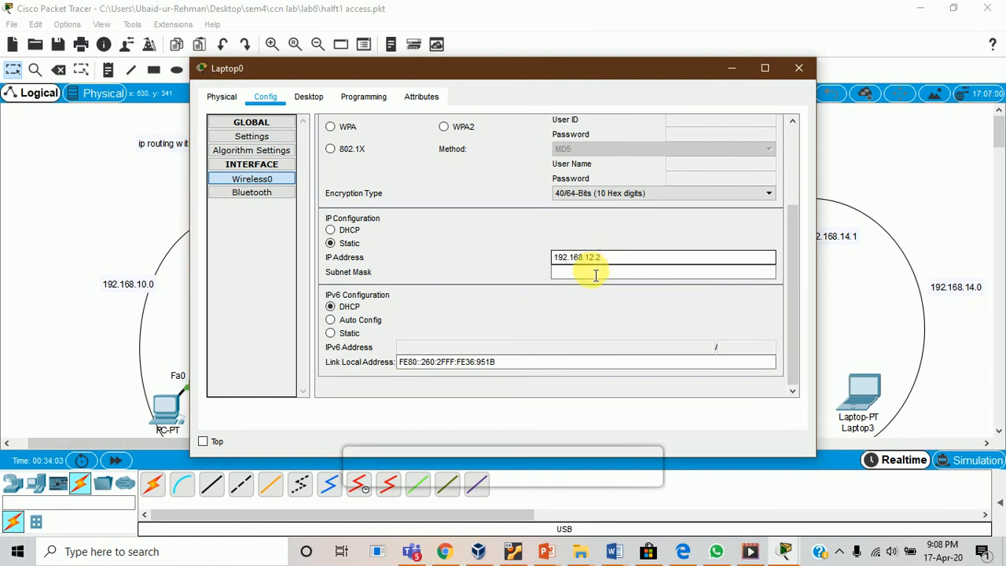
{"action": "left_click", "coordinate": [588, 271]}
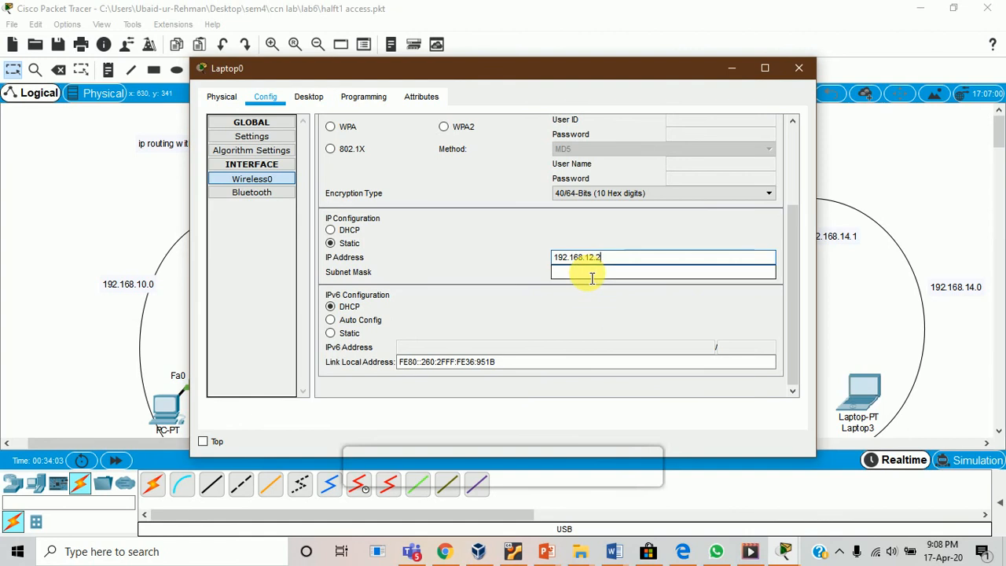
{"action": "left_click", "coordinate": [798, 70]}
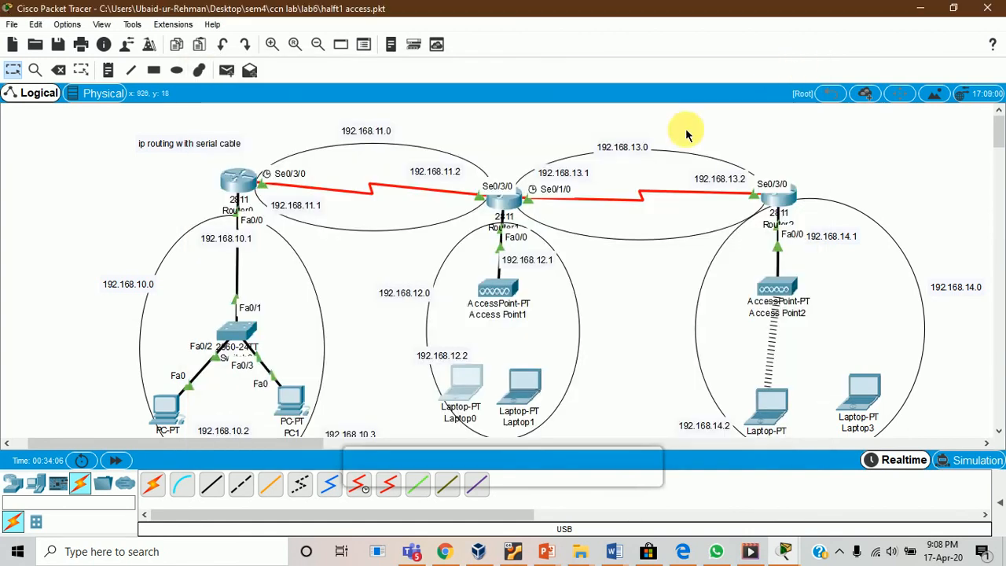
- Open Laptop2's Config settings and set a static IPv4 gateway of 192.168.14.1
{"action": "mouse_move", "coordinate": [459, 390]}
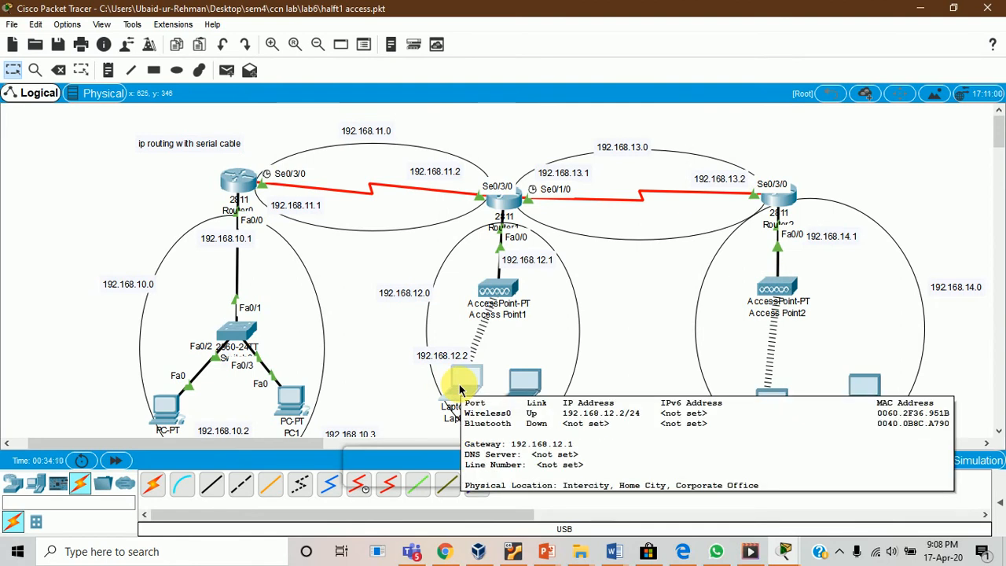
{"action": "left_click", "coordinate": [579, 343]}
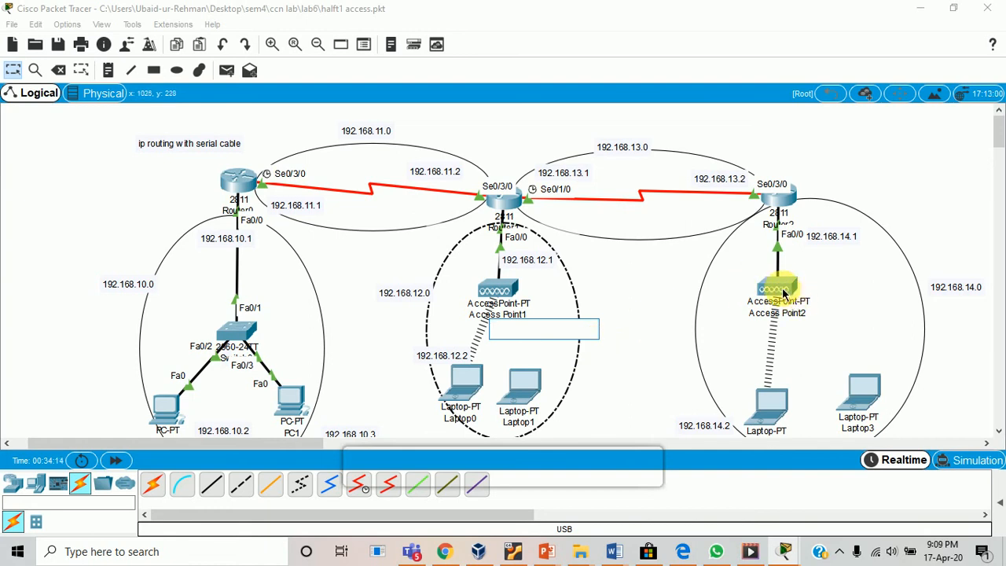
{"action": "left_click", "coordinate": [773, 410]}
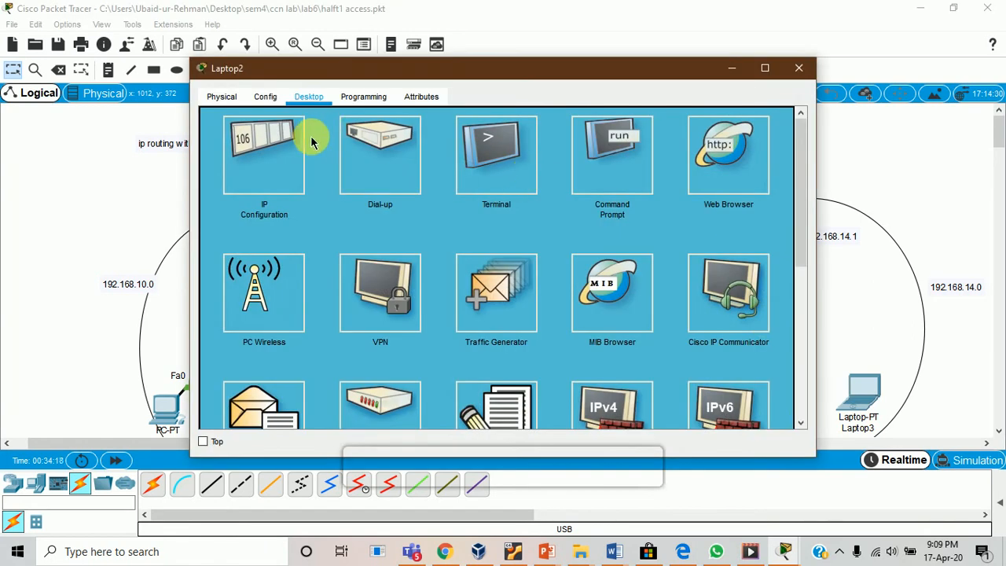
{"action": "left_click", "coordinate": [267, 96]}
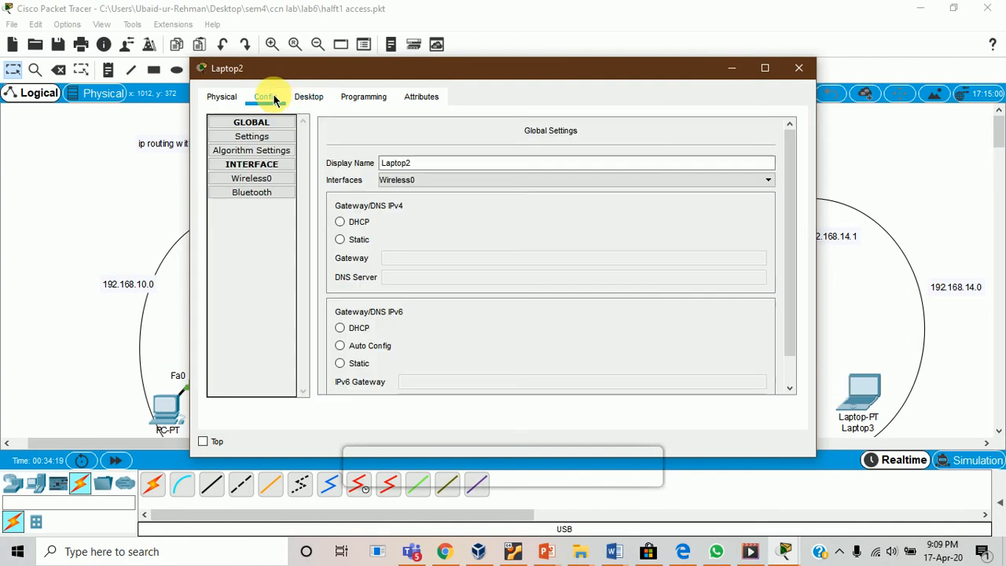
{"action": "left_click", "coordinate": [256, 138]}
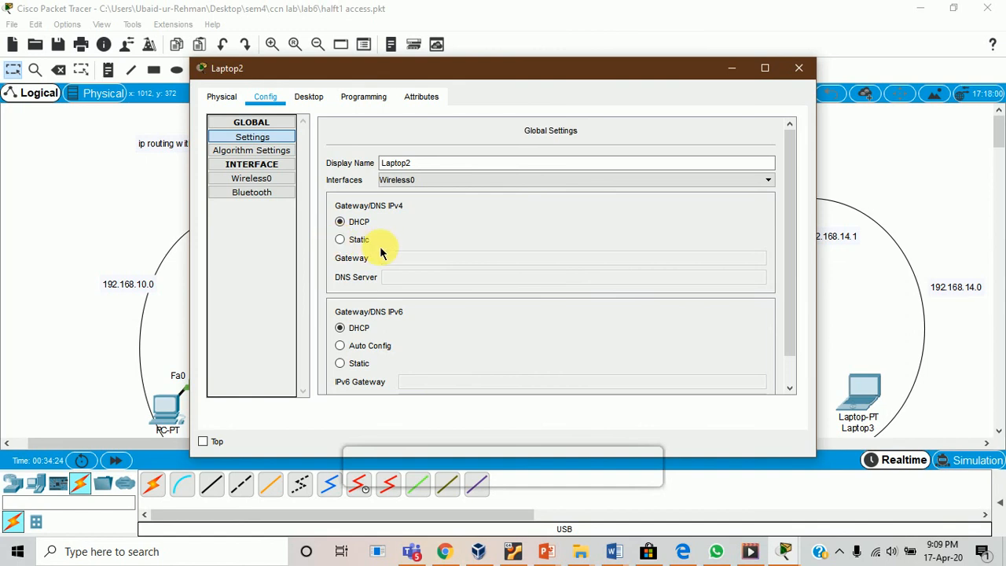
{"action": "left_click", "coordinate": [339, 239]}
{"action": "left_click", "coordinate": [415, 262]}
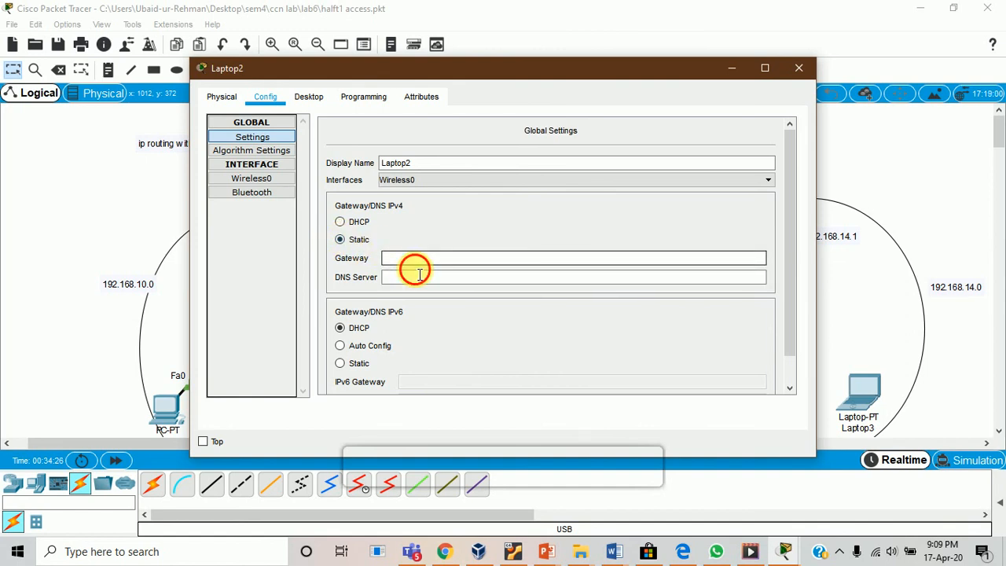
{"action": "type", "text": "192.168.14.1"}
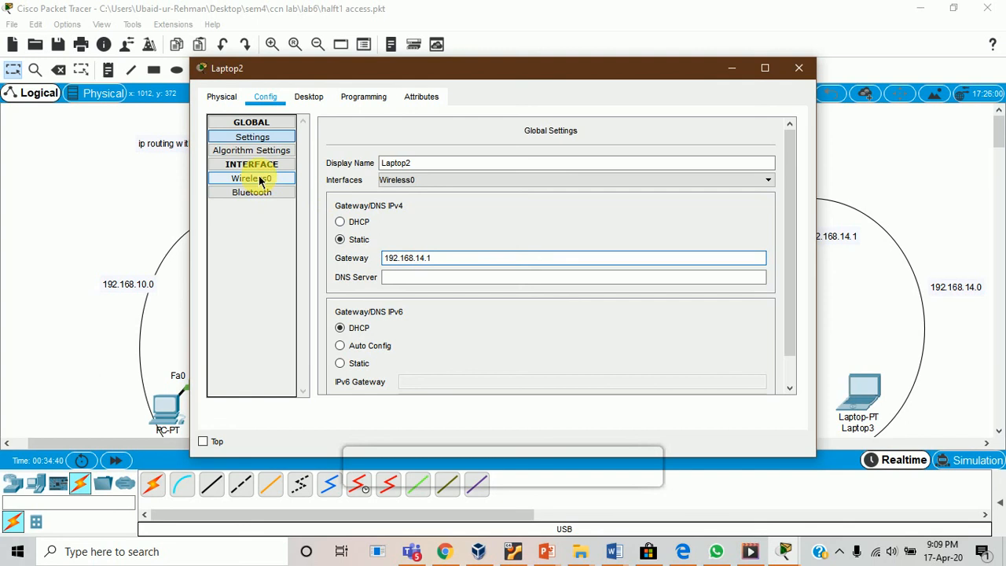
{"action": "double_click", "coordinate": [452, 269]}
{"action": "key", "text": "ctrl+c"}
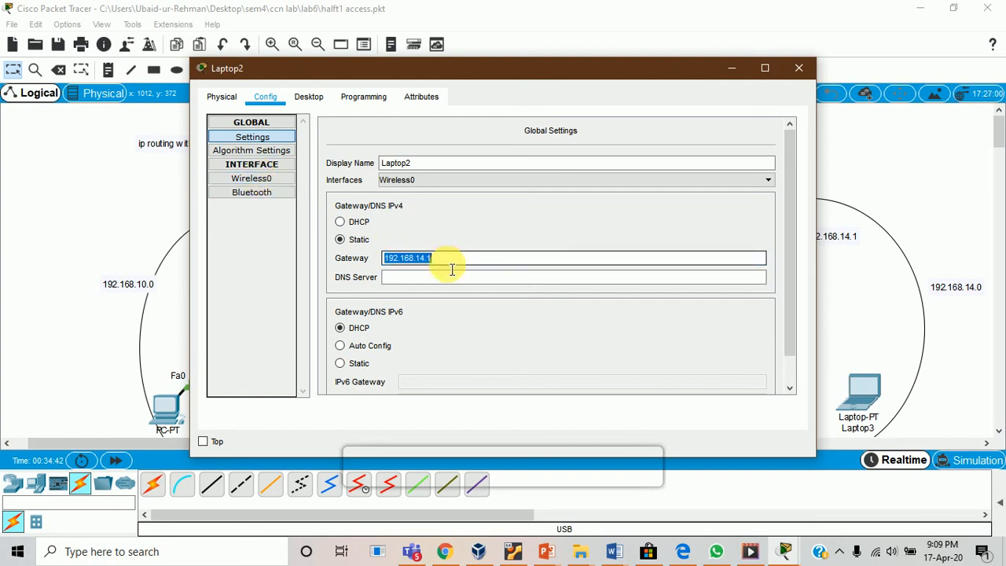
- Set Laptop2's Wireless0 to 192.168.14.2 with mask 255.255.255.0, then close Laptop2's window
{"action": "left_click", "coordinate": [273, 184]}
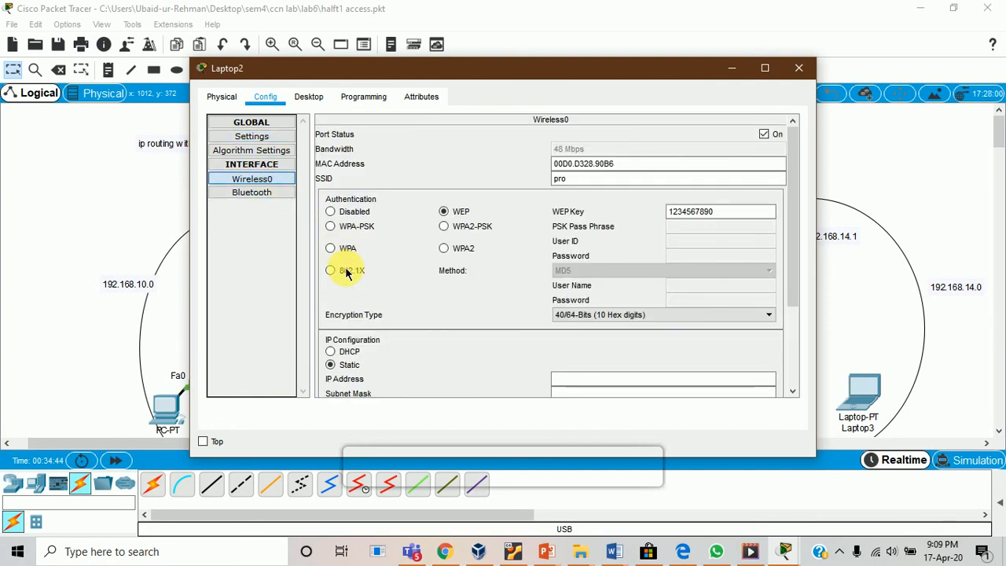
{"action": "scroll", "coordinate": [384, 306], "scroll_direction": "down", "scroll_amount": 2}
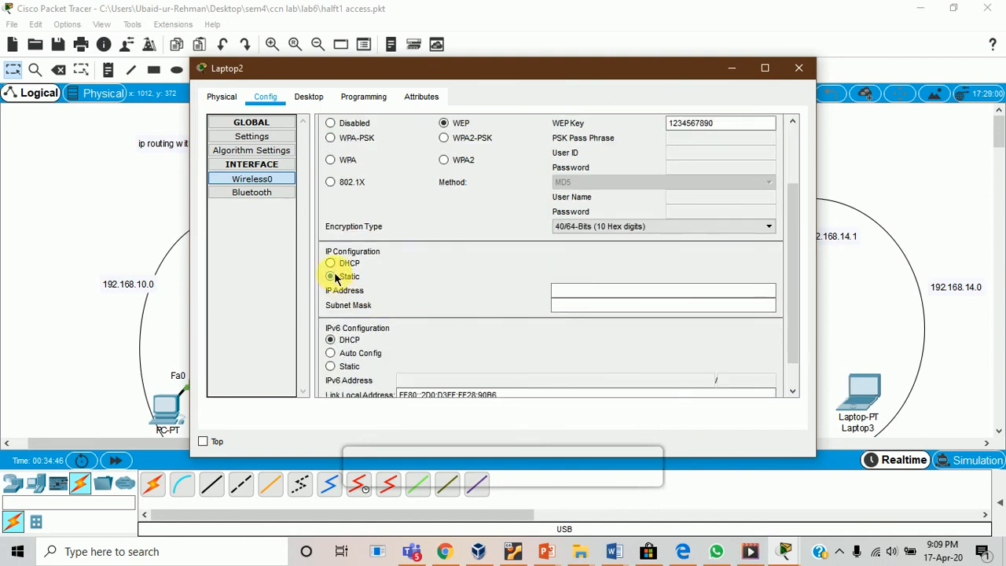
{"action": "left_click", "coordinate": [609, 310]}
{"action": "left_click", "coordinate": [608, 295]}
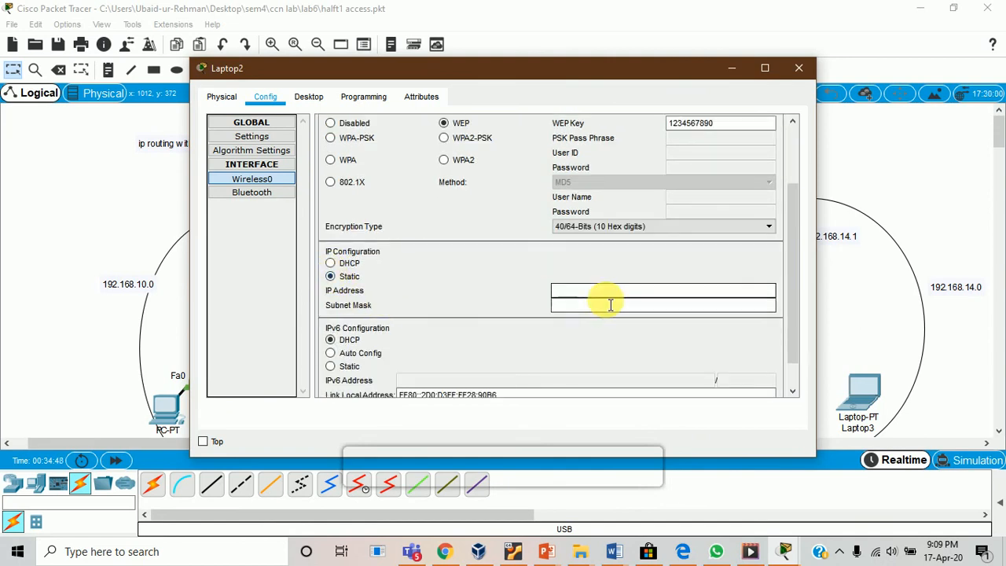
{"action": "key", "text": "ctrl+v"}
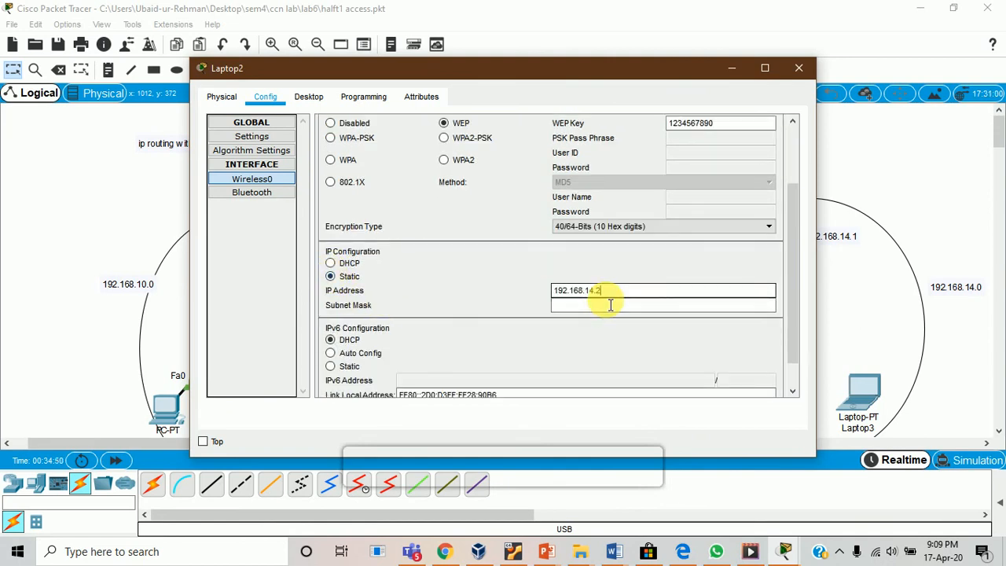
{"action": "left_click", "coordinate": [590, 308]}
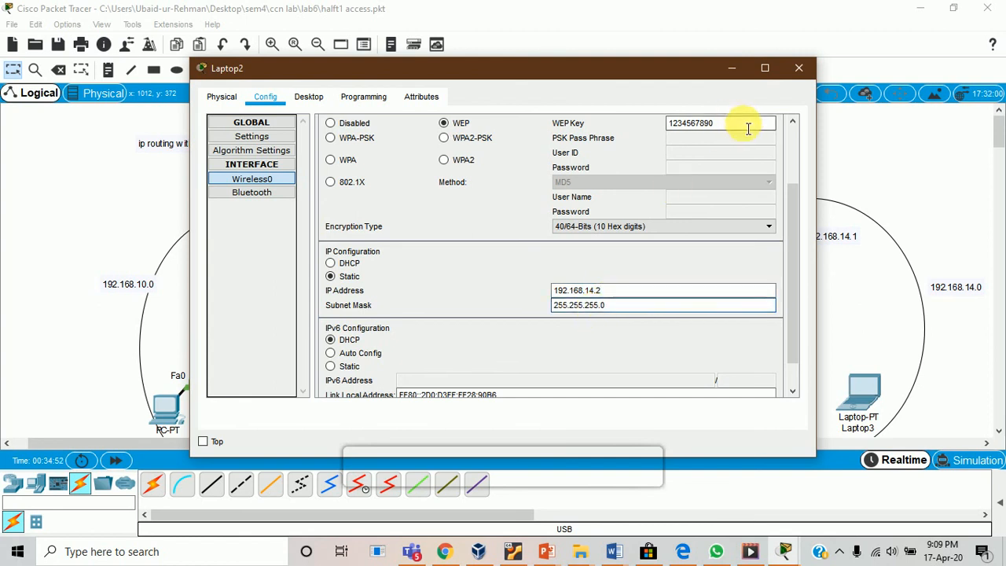
{"action": "left_click", "coordinate": [795, 70]}
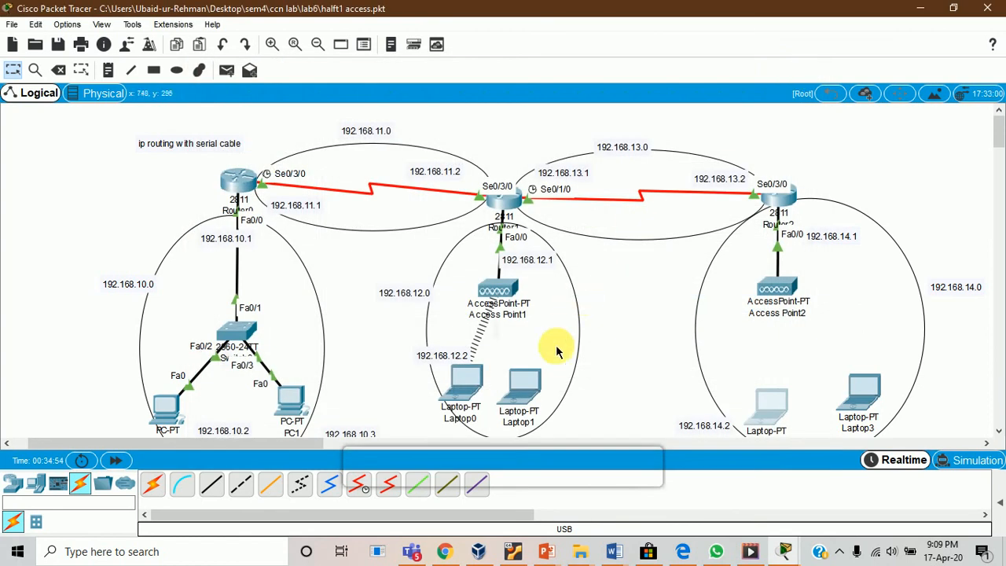
- Open Laptop0's configuration window again
{"action": "mouse_move", "coordinate": [467, 382]}
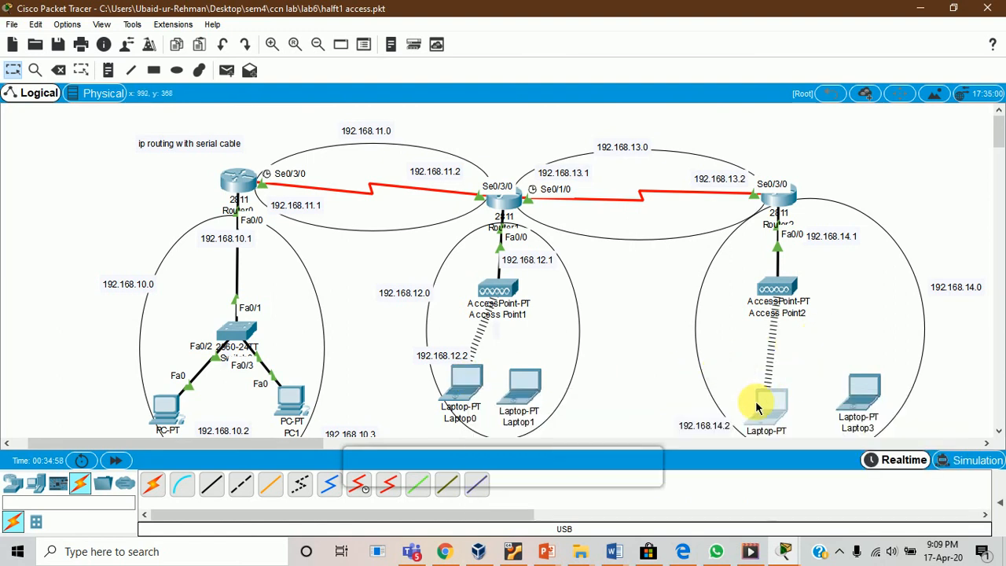
{"action": "mouse_move", "coordinate": [770, 407]}
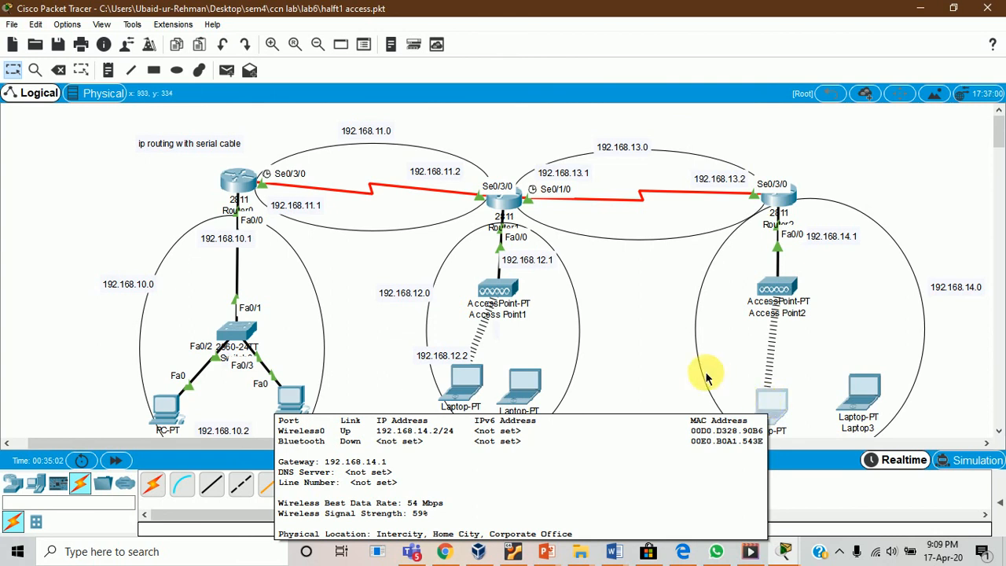
{"action": "left_click", "coordinate": [464, 384]}
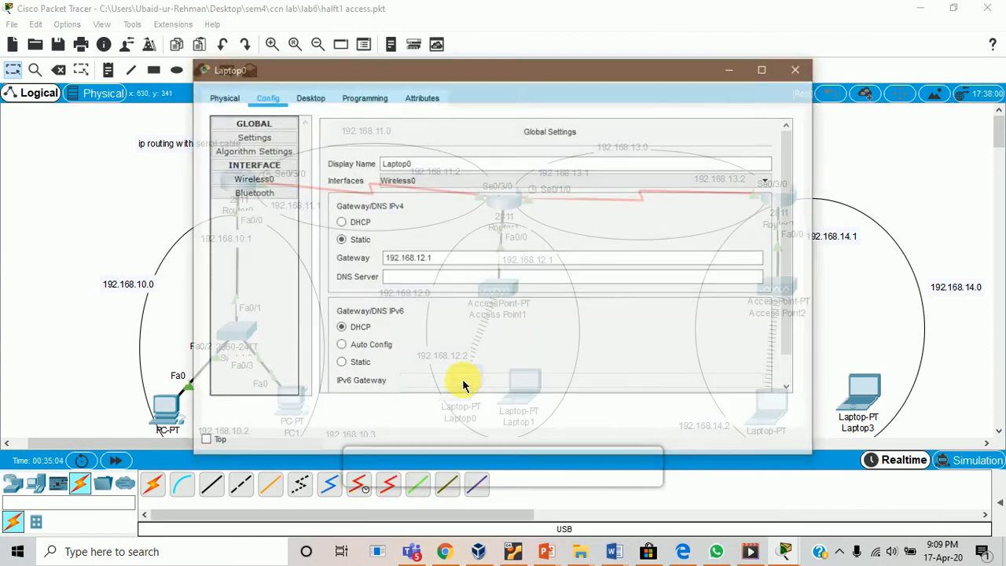
- From Laptop0's Command Prompt, re-run the ping to gateway 192.168.12.1
{"action": "left_click", "coordinate": [305, 97]}
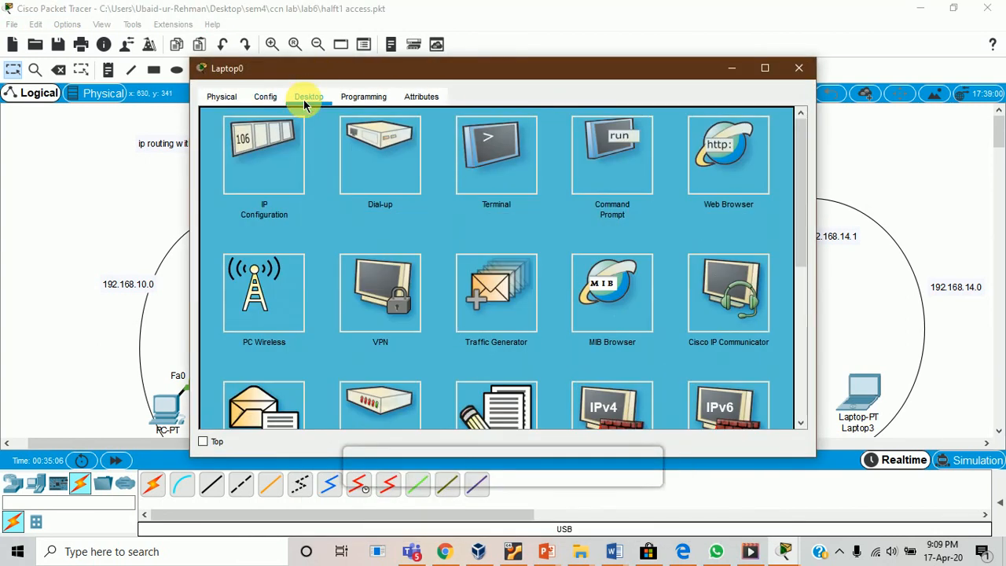
{"action": "left_click", "coordinate": [610, 145]}
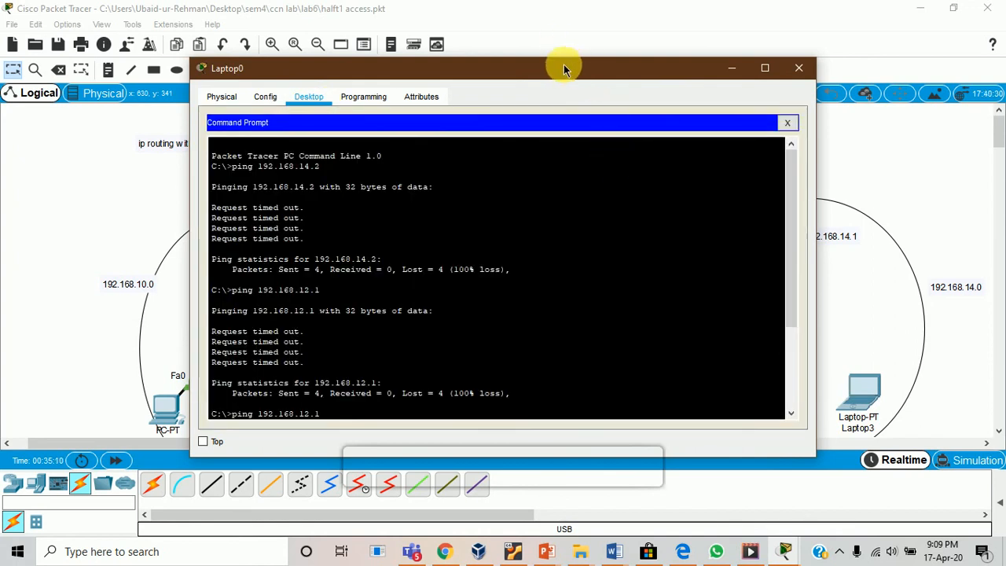
{"action": "left_click_drag", "start_coordinate": [565, 65], "coordinate": [484, 51]}
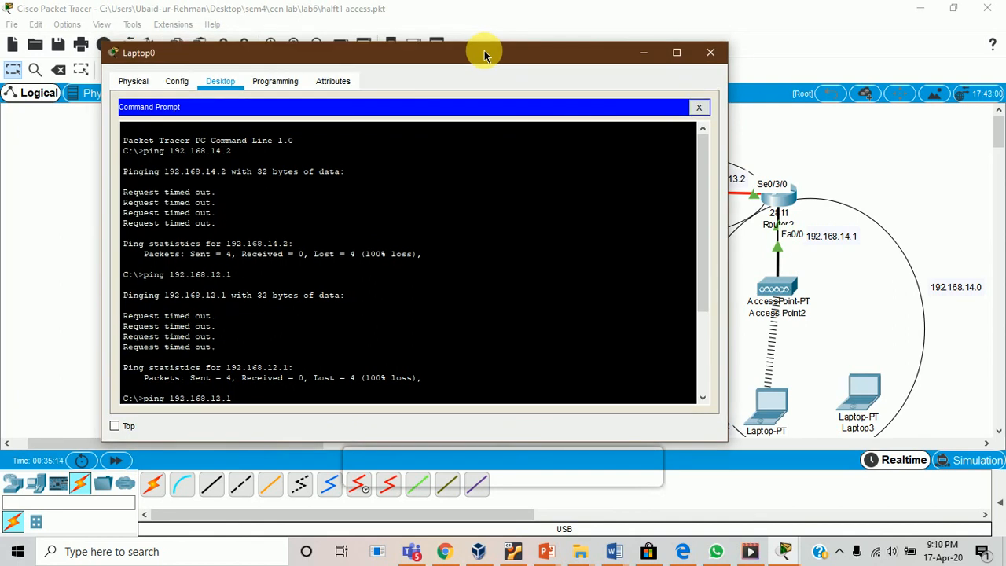
{"action": "key", "text": "Up"}
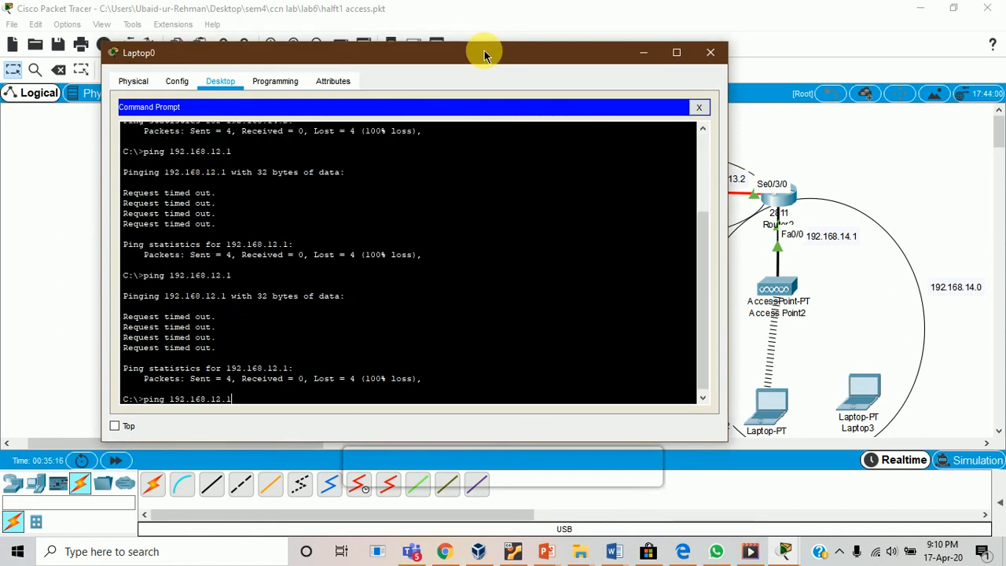
{"action": "key", "text": "Return"}
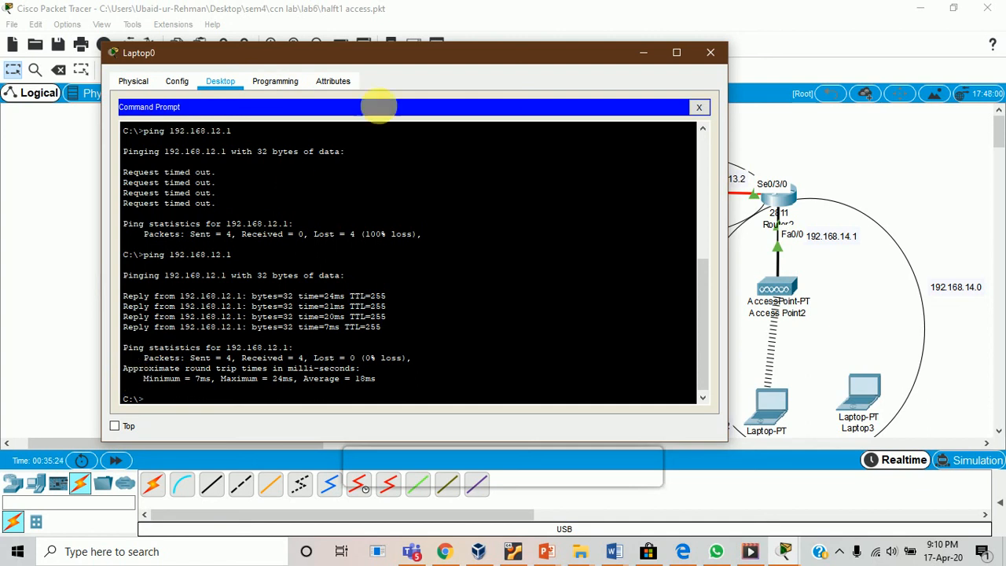
- Ping Laptop2 at 192.168.14.2 from Laptop0
{"action": "left_click_drag", "start_coordinate": [556, 55], "coordinate": [823, 333]}
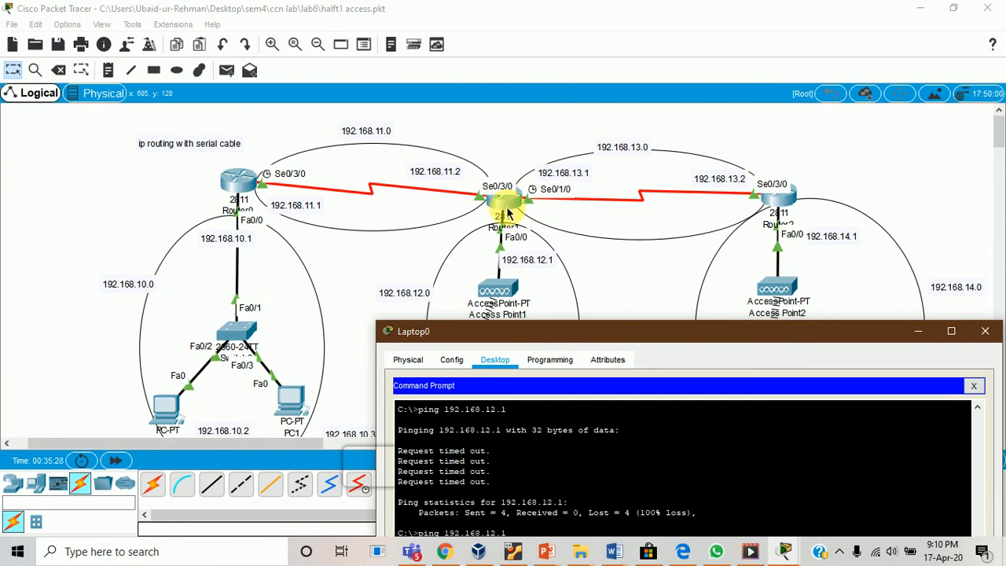
{"action": "left_click", "coordinate": [500, 222]}
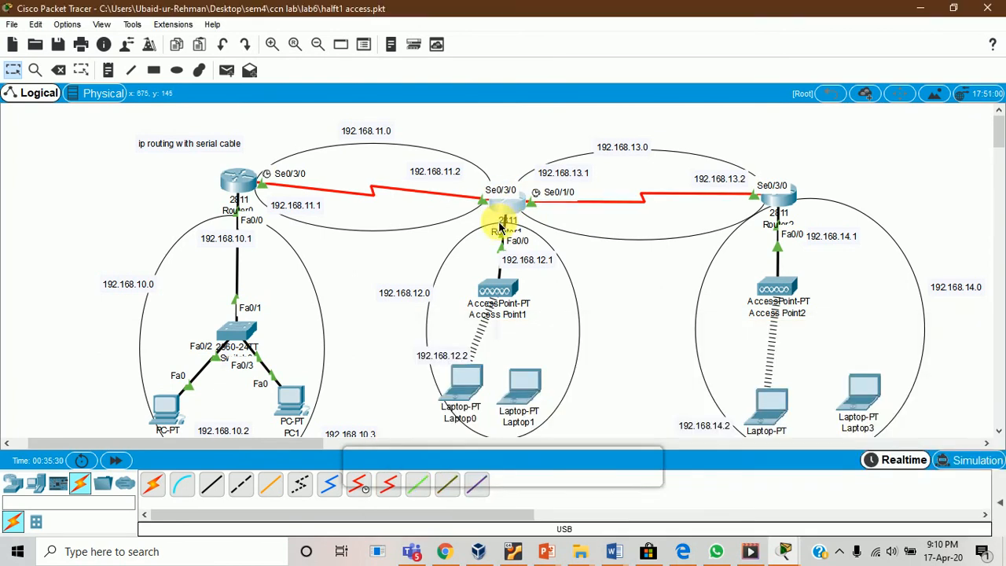
{"action": "left_click", "coordinate": [784, 551]}
{"action": "left_click", "coordinate": [905, 493]}
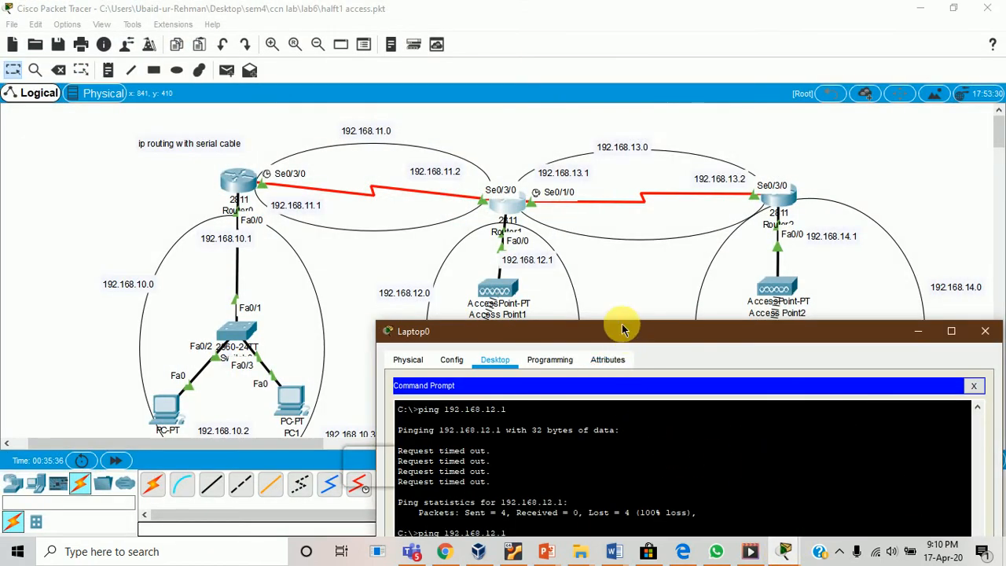
{"action": "left_click_drag", "start_coordinate": [625, 330], "coordinate": [442, 69]}
{"action": "key", "text": "Up"}
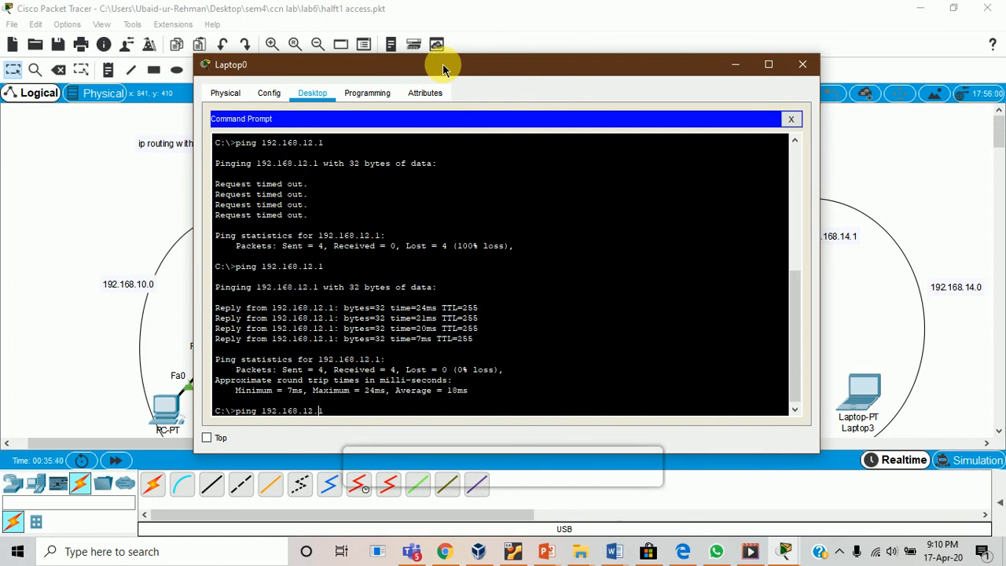
{"action": "key", "text": "BackSpace"}
{"action": "key", "text": "BackSpace"}
{"action": "key", "text": "BackSpace"}
{"action": "key", "text": "BackSpace"}
{"action": "type", "text": "14.2"}
{"action": "key", "text": "Return"}
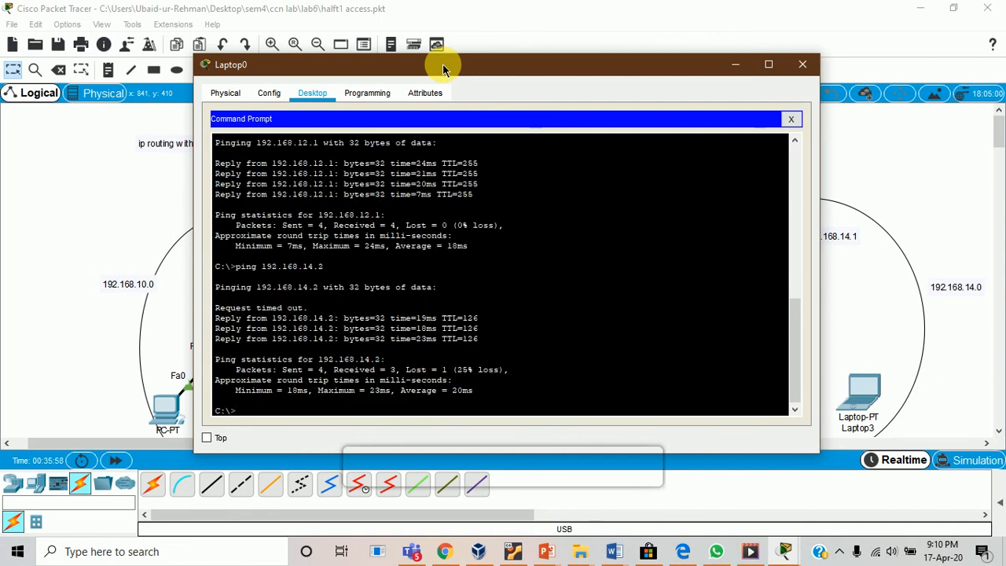
- Repeat the ping to 192.168.14.2, highlight the successful replies, and close Laptop0
{"action": "key", "text": "Up"}
{"action": "key", "text": "Return"}
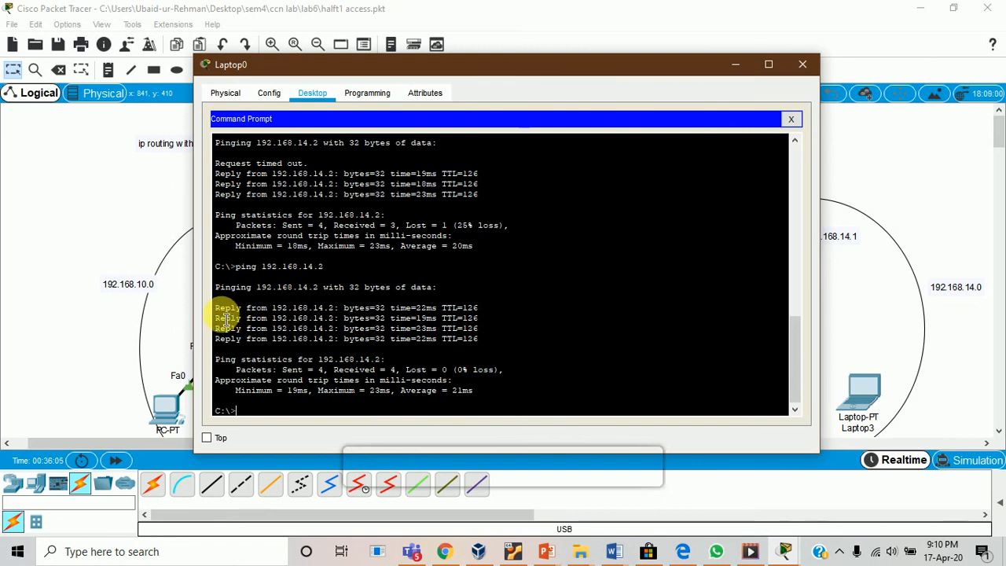
{"action": "left_click_drag", "start_coordinate": [225, 312], "coordinate": [512, 400]}
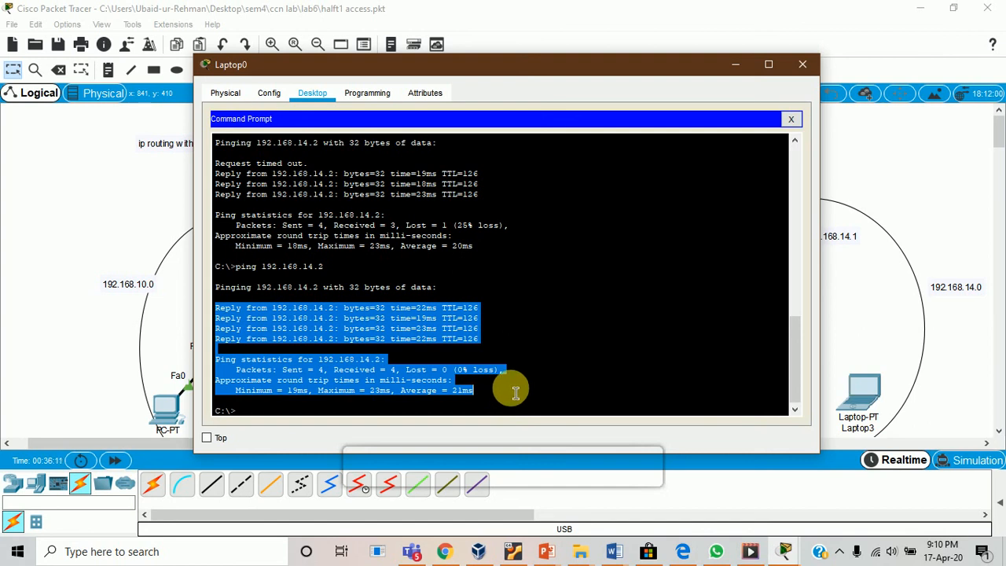
{"action": "left_click", "coordinate": [800, 64]}
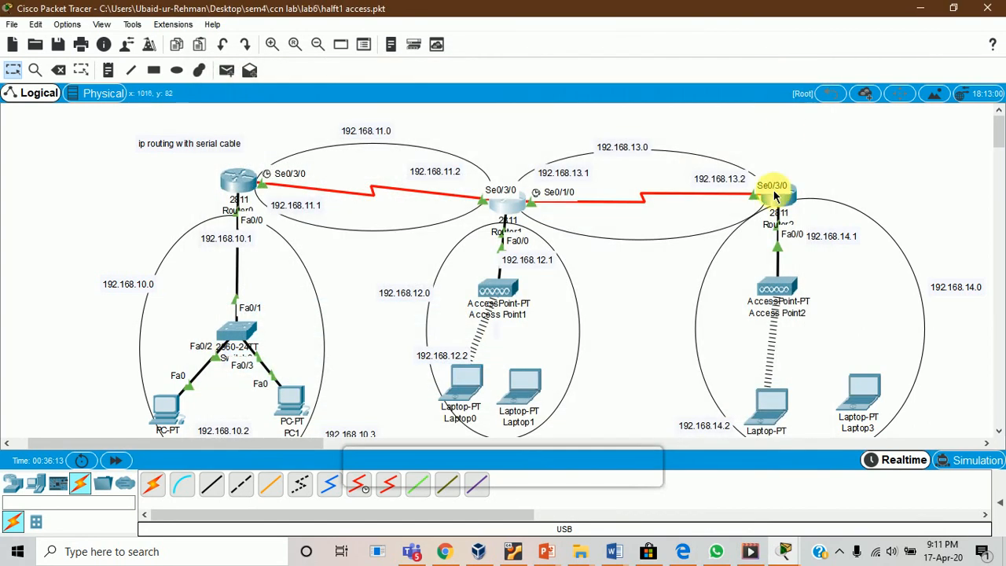
- Ping Laptop0 at 192.168.12.2 from Laptop2's Command Prompt, highlight the replies, then minimize Laptop2
{"action": "left_click", "coordinate": [767, 400]}
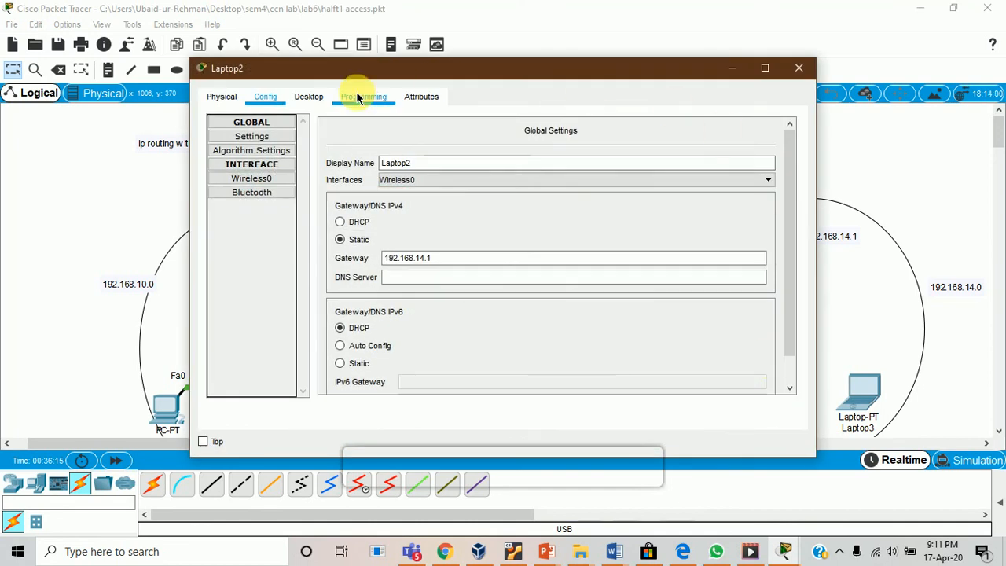
{"action": "left_click", "coordinate": [309, 97]}
{"action": "left_click", "coordinate": [630, 161]}
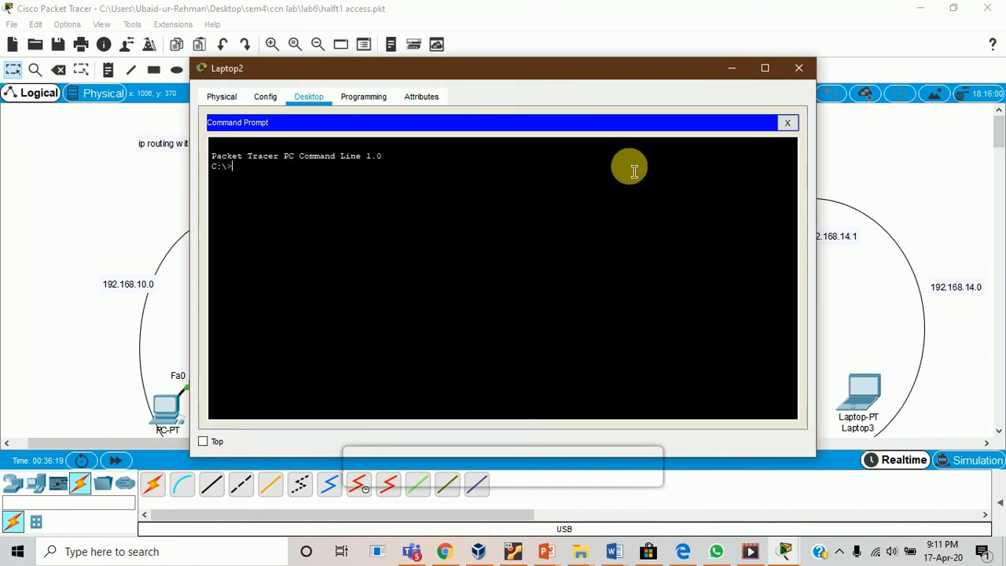
{"action": "type", "text": "pi"}
{"action": "type", "text": "mg"}
{"action": "type", "text": " 19"}
{"action": "type", "text": "2.168.12"}
{"action": "type", "text": ".2"}
{"action": "key", "text": "Return"}
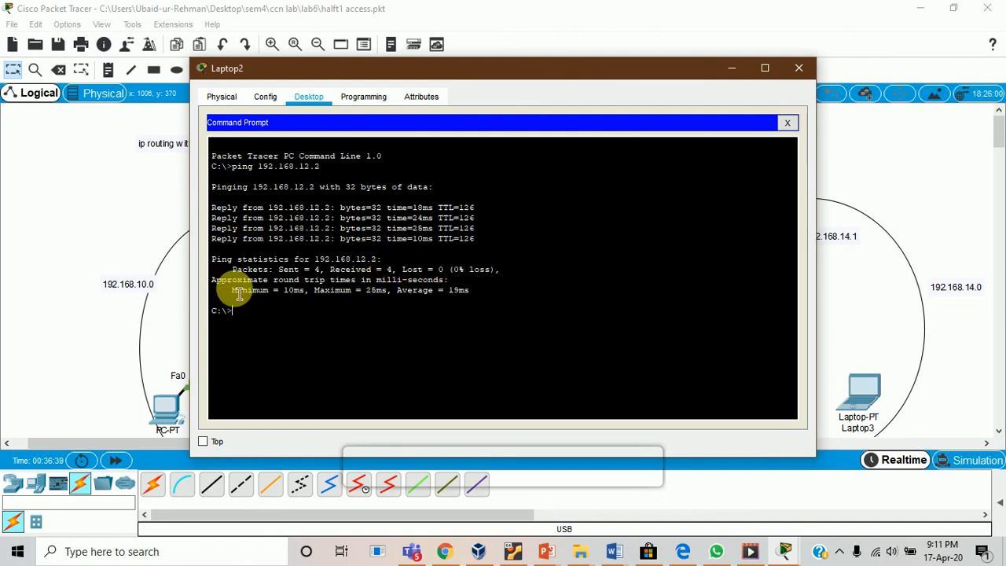
{"action": "left_click_drag", "start_coordinate": [212, 165], "coordinate": [437, 319]}
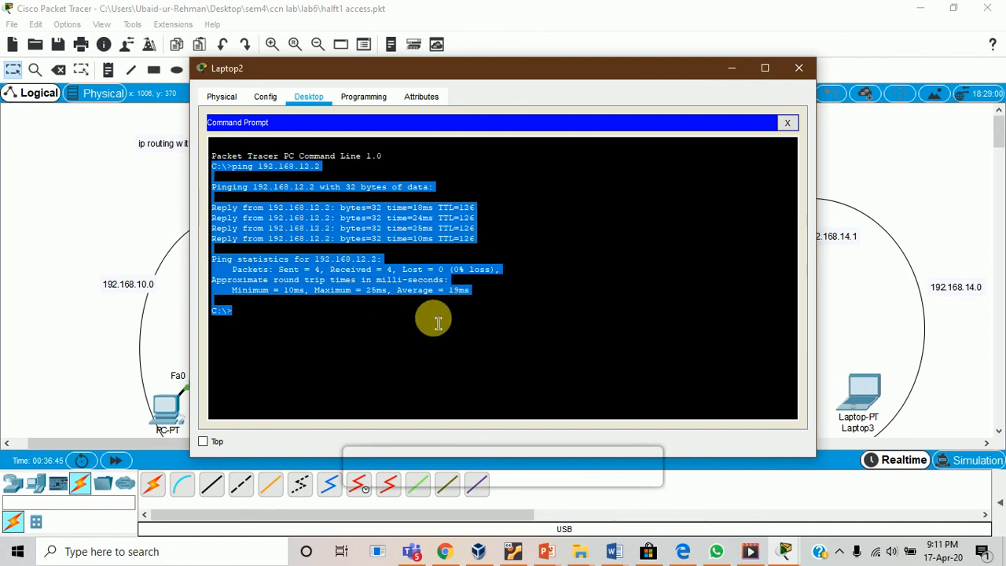
{"action": "left_click", "coordinate": [732, 67]}
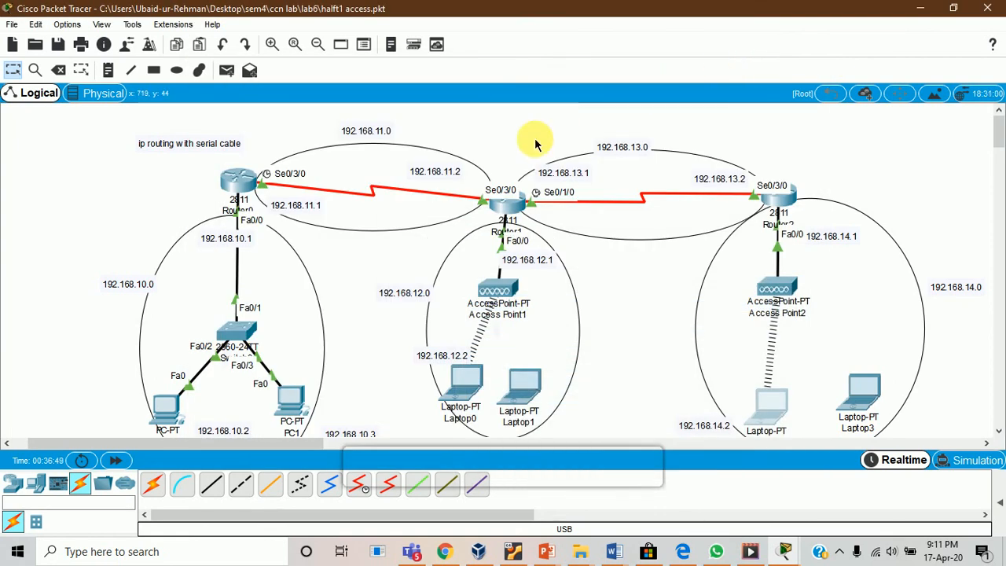